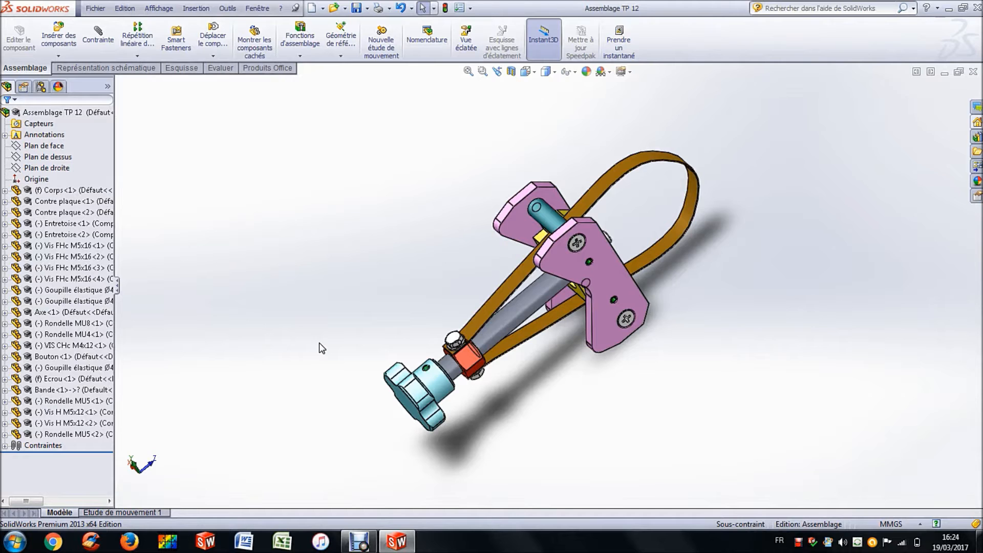
Create a new drawing document for the open assembly
click(317, 9)
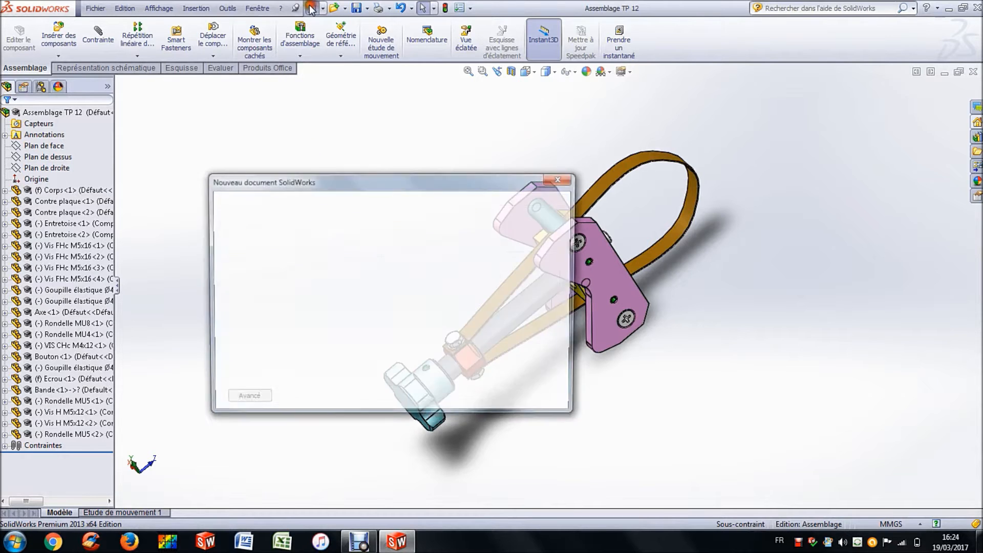
click(365, 231)
click(429, 399)
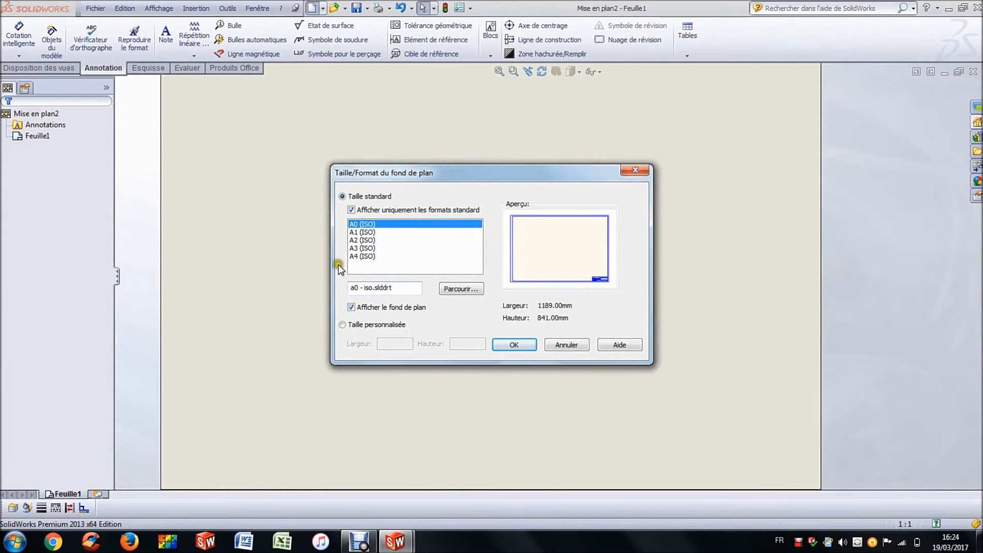
Apply the sheet format file "a4 - landscape.slddrt" to the new drawing sheet
click(455, 288)
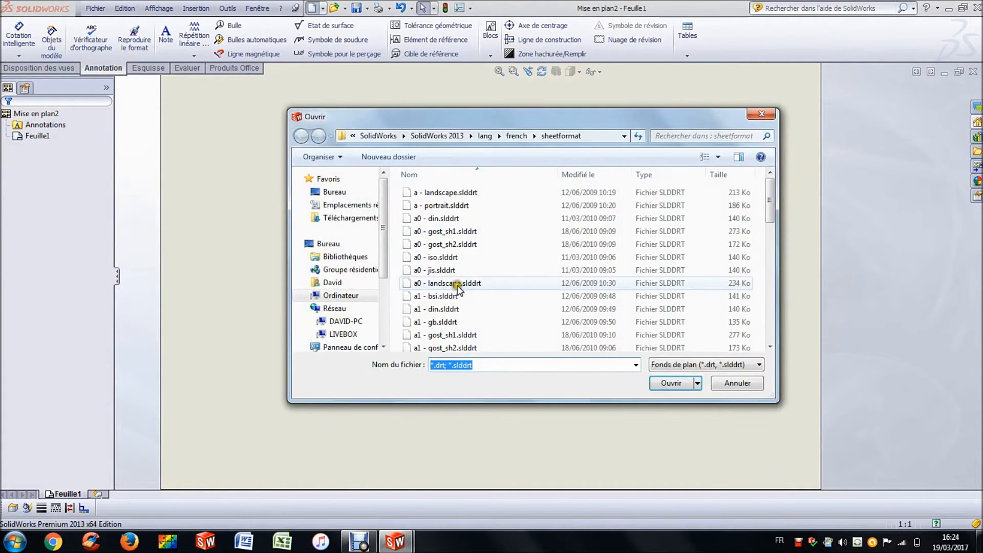
click(460, 269)
scroll(459, 281, down, 10)
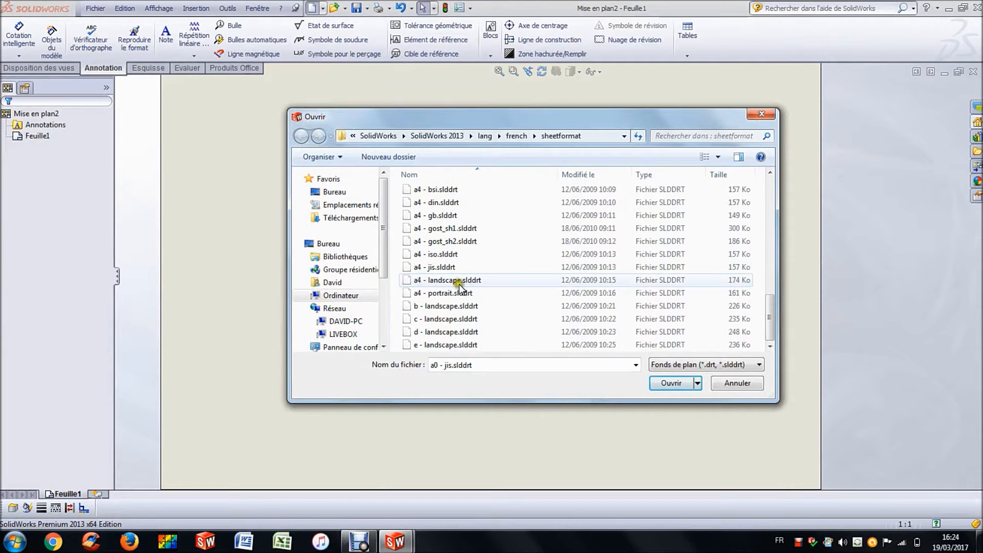
click(449, 281)
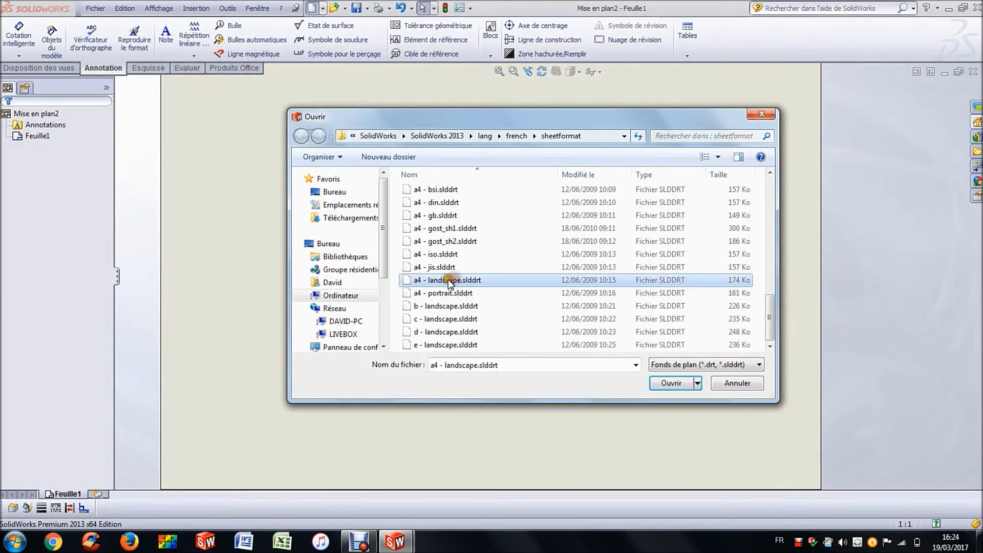
click(426, 279)
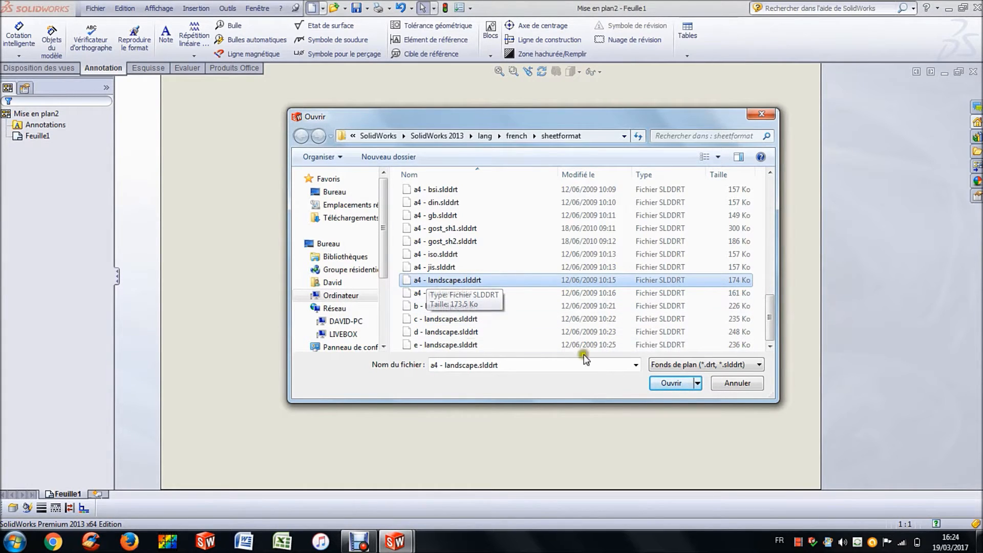
click(674, 382)
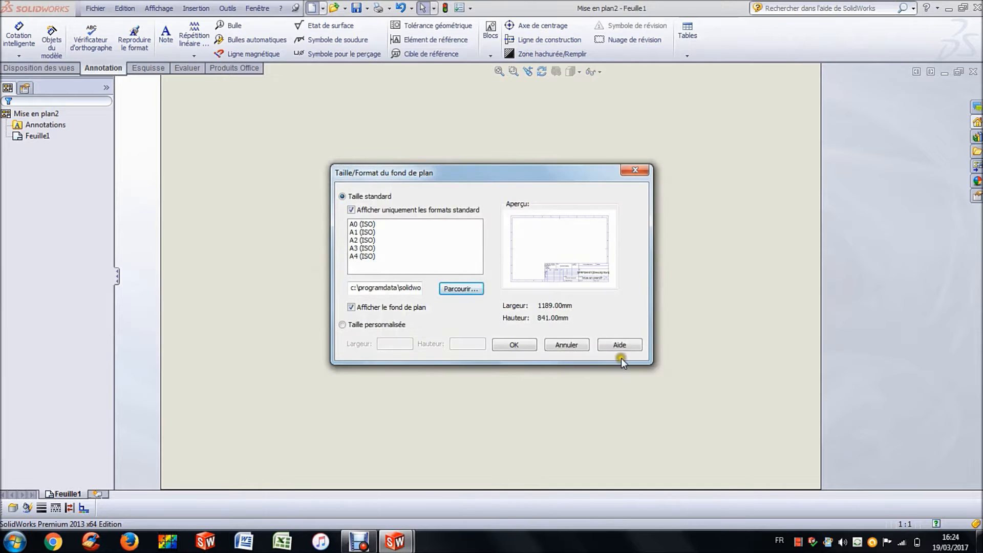
click(518, 344)
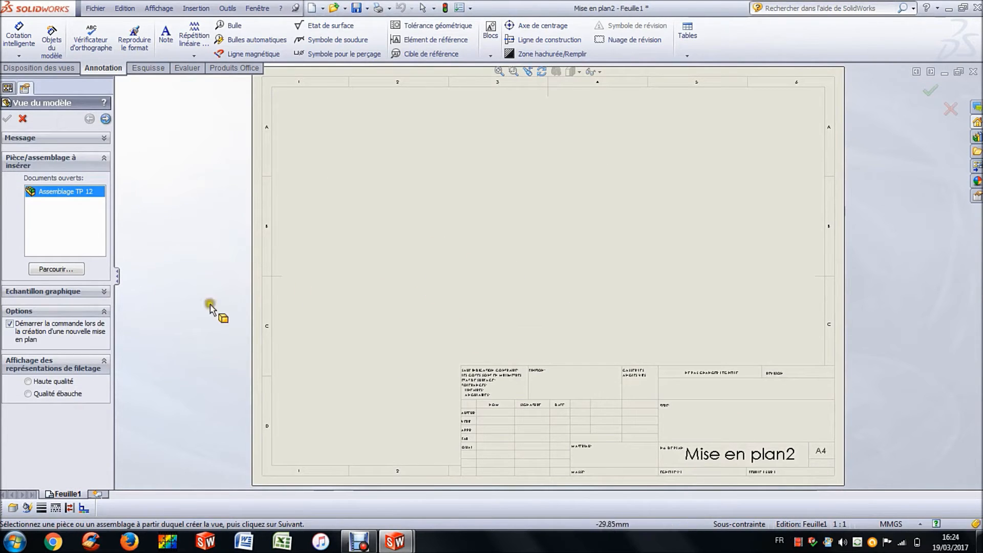
Insert a rear-orientation view of Assemblage TP 12 in the upper-right area of the sheet
double_click(73, 196)
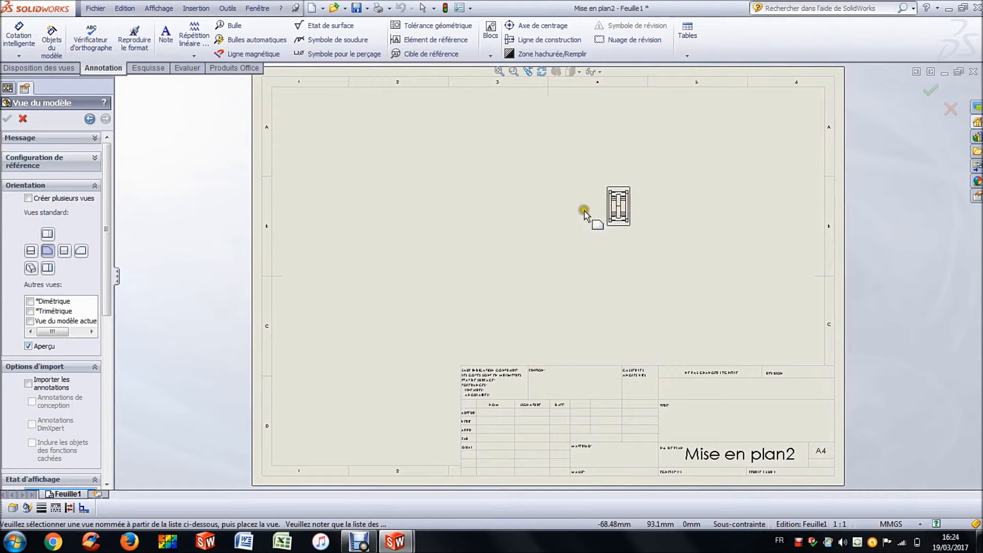
click(81, 251)
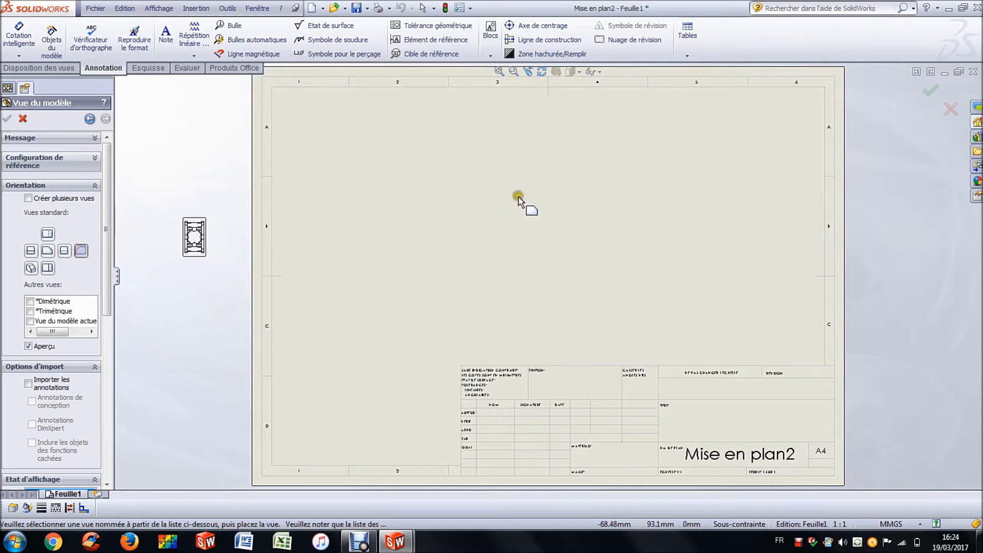
click(771, 181)
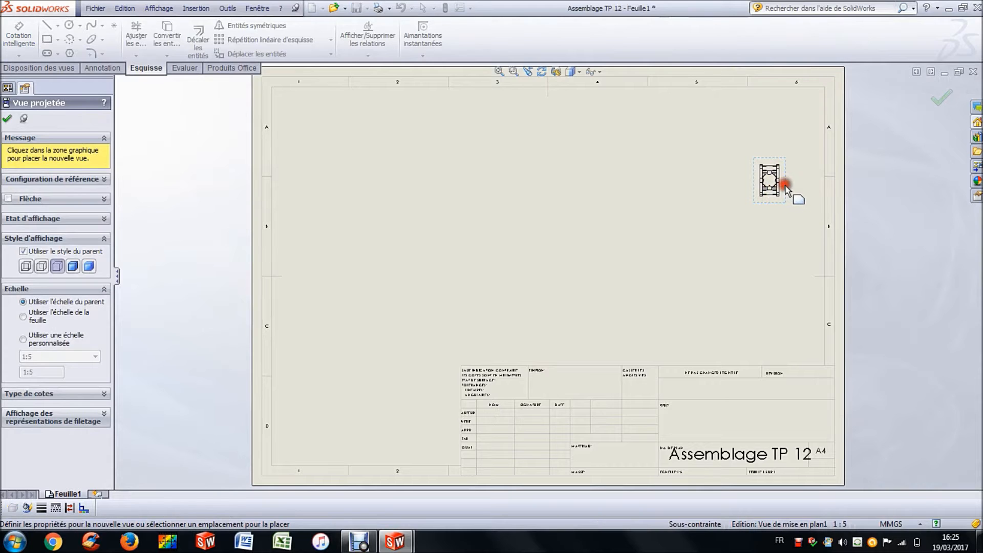
Give the placed view a custom scale of 1:2 and shift it slightly up and left within the sheet's upper-right area
click(52, 348)
click(48, 354)
click(38, 381)
click(7, 118)
click(760, 223)
mouse_move(777, 225)
mouse_down()
mouse_move(738, 212)
mouse_move(748, 207)
mouse_up()
click(651, 134)
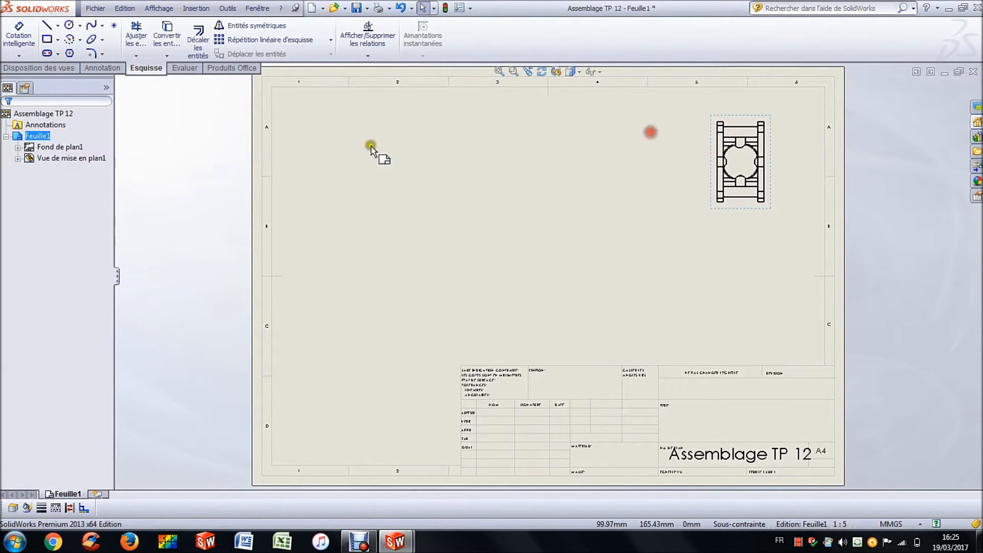
Define a section view with a vertical cutting line through the midpoint of the lower horizontal edge of the assembly view
click(47, 69)
click(138, 36)
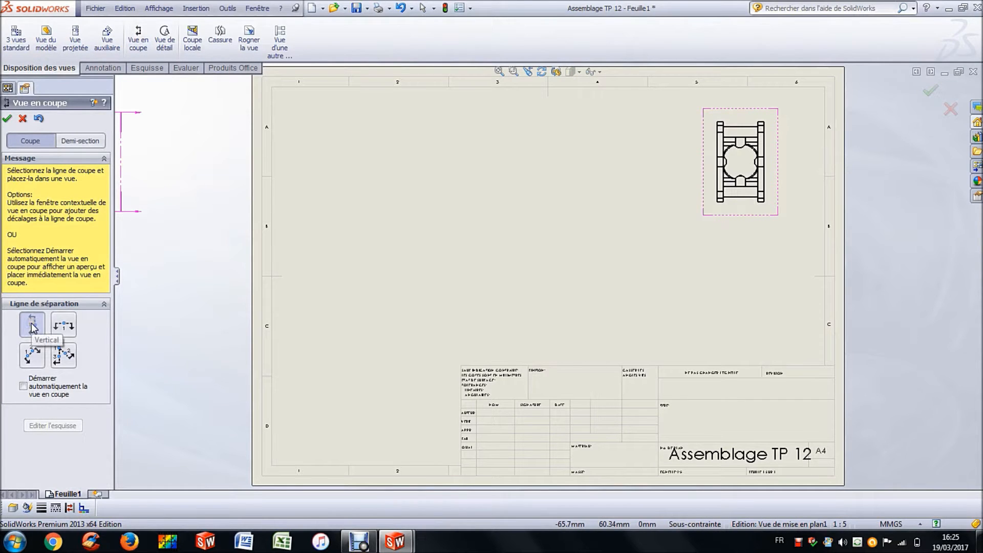
scroll(741, 162, down, 5)
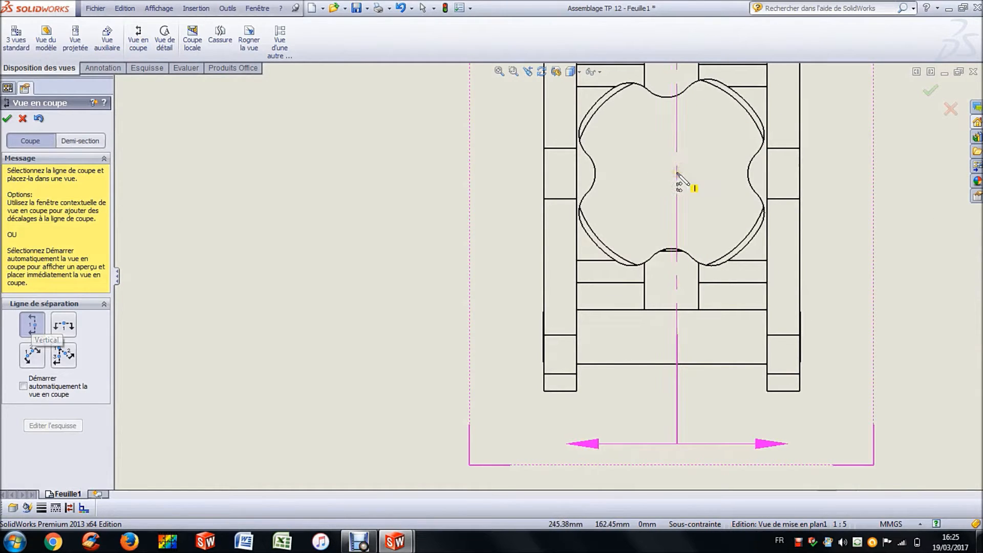
click(672, 309)
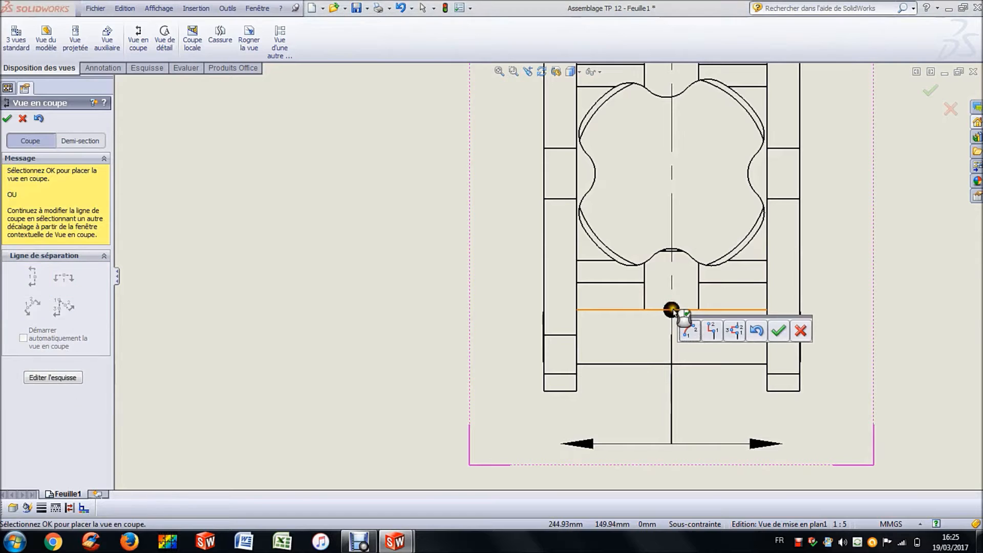
click(775, 330)
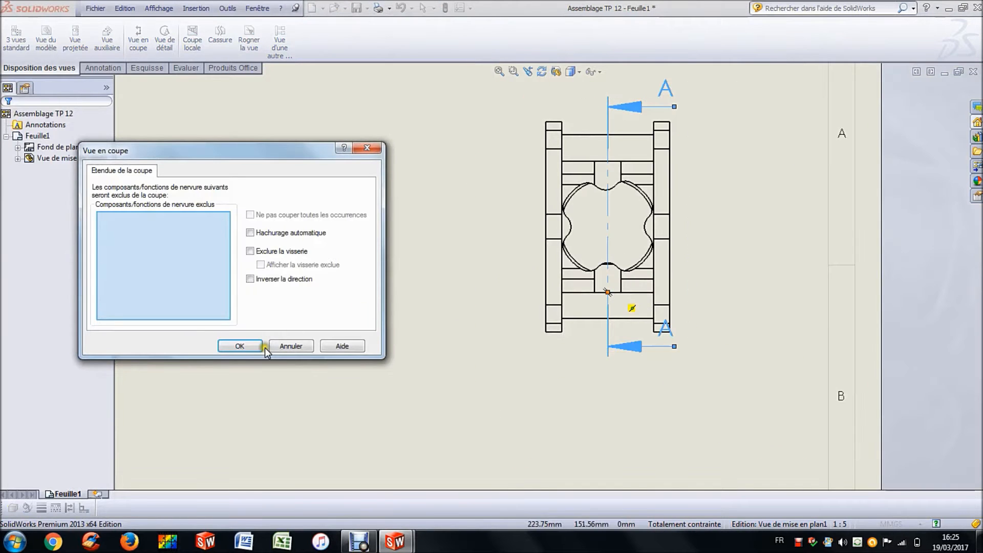
Accept the section scope without exclusions and place section view A-A to the left of the parent view
click(248, 344)
scroll(322, 287, up, 4)
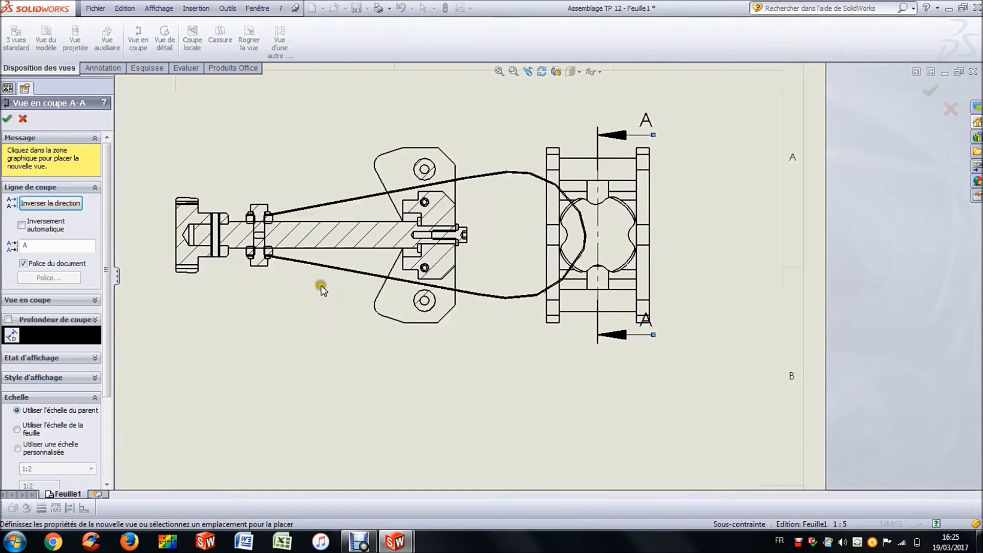
scroll(300, 284, up, 2)
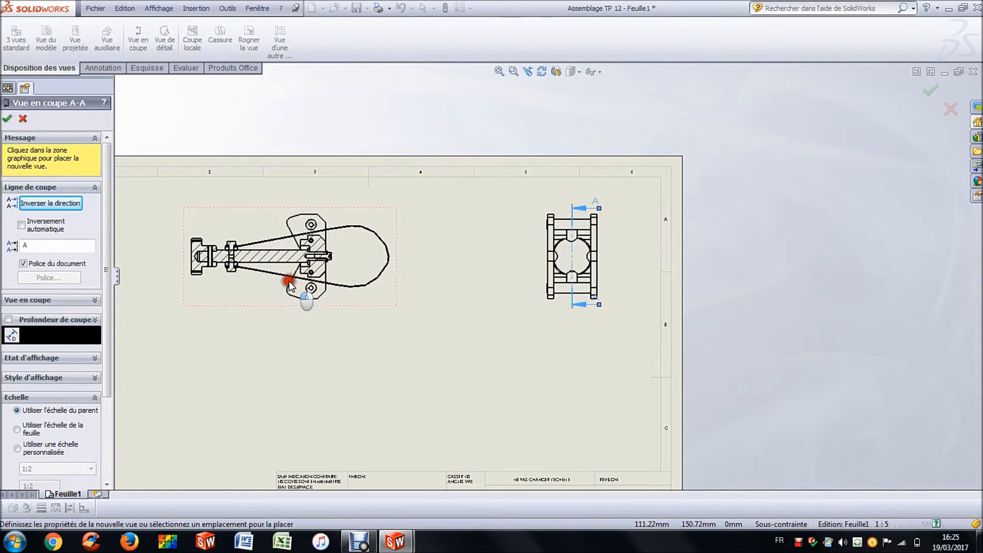
click(297, 281)
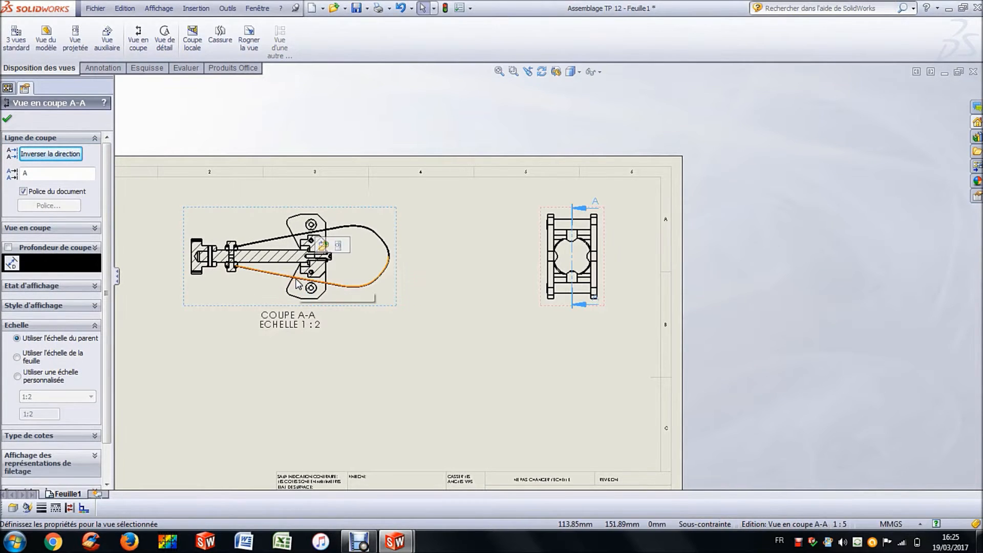
key(Escape)
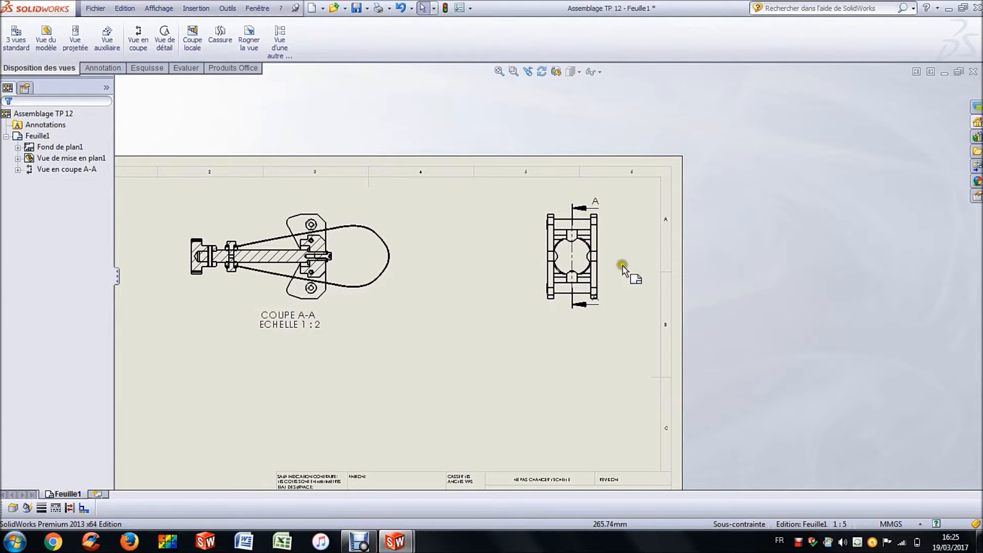
Reposition the lower and upper A labels of the section line beside the ends of their arrows
scroll(597, 302, down, 5)
scroll(595, 310, down, 3)
mouse_move(540, 272)
mouse_down()
mouse_move(585, 299)
mouse_move(556, 292)
mouse_up()
scroll(535, 143, up, 5)
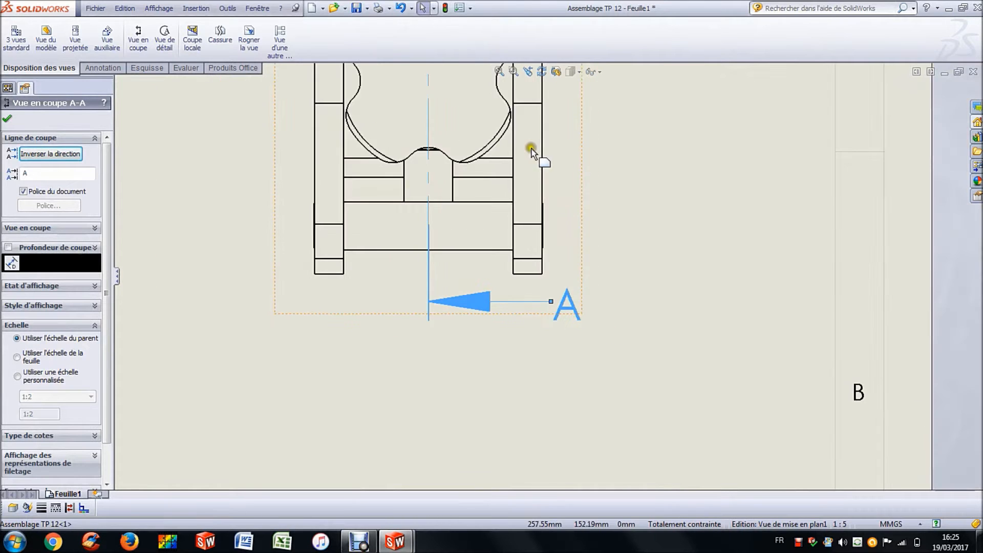
scroll(555, 136, down, 3)
drag(527, 225, 548, 274)
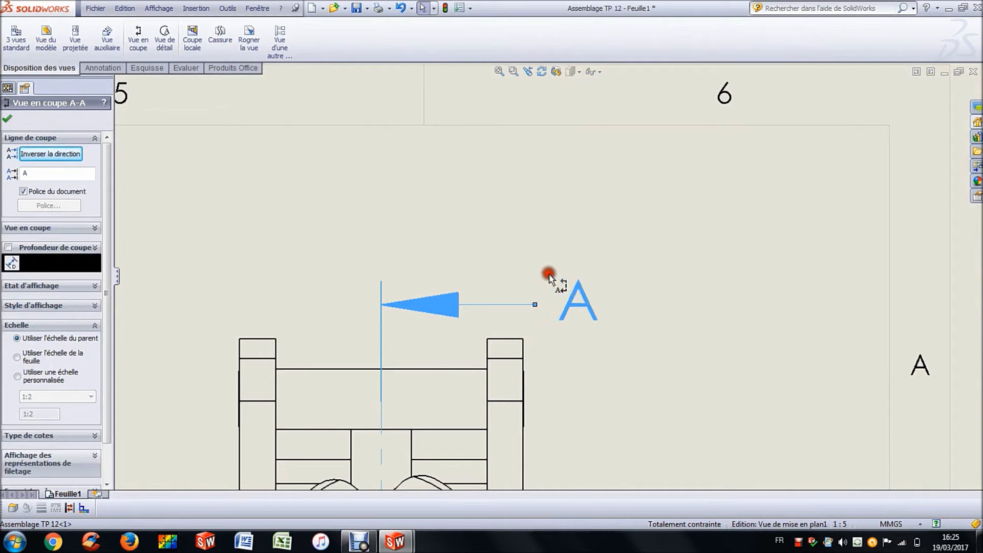
click(498, 71)
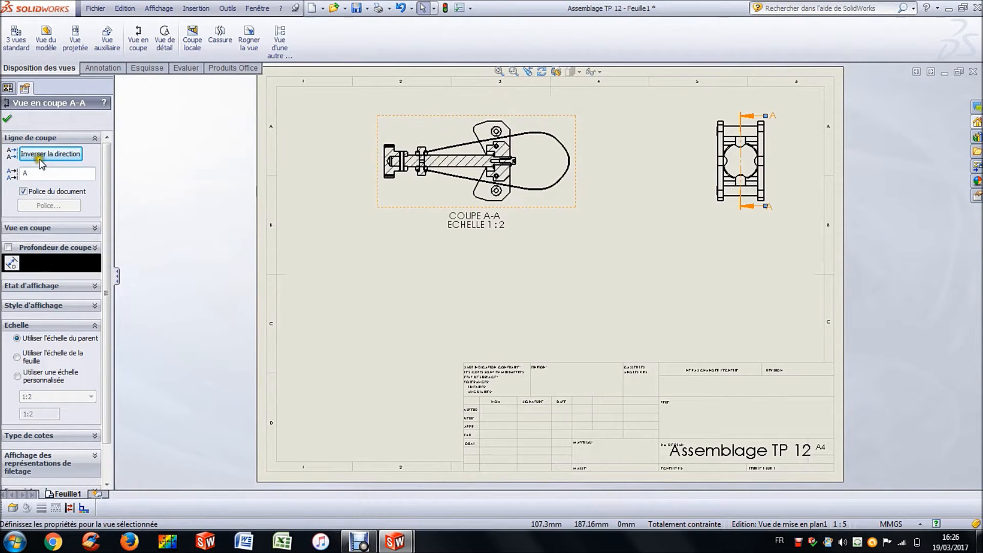
click(7, 119)
Open the section scope settings in the properties of section view A-A, keeping the drawing view uncovered
scroll(519, 173, down, 5)
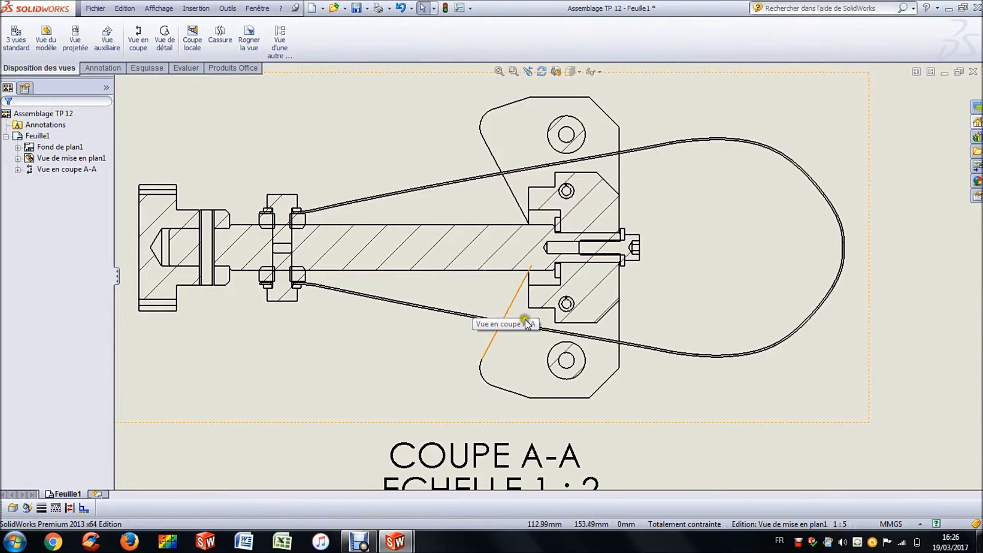
scroll(507, 312, down, 2)
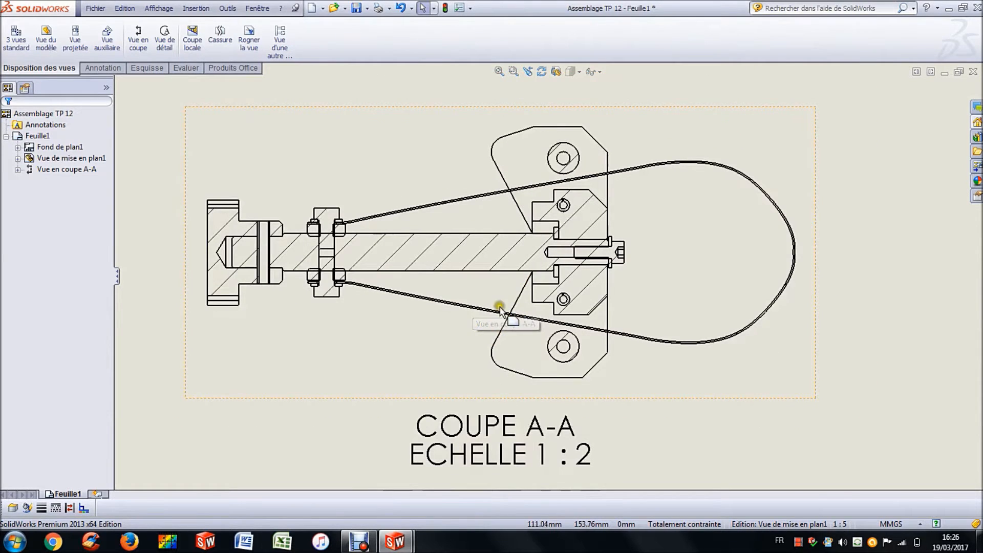
click(456, 327)
right_click(457, 328)
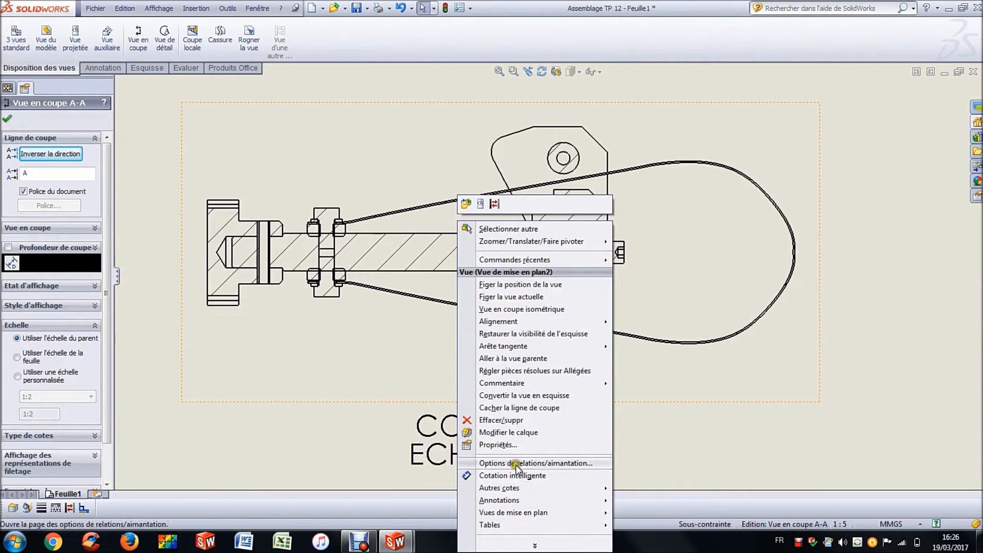
click(503, 445)
drag(280, 158, 125, 301)
click(159, 184)
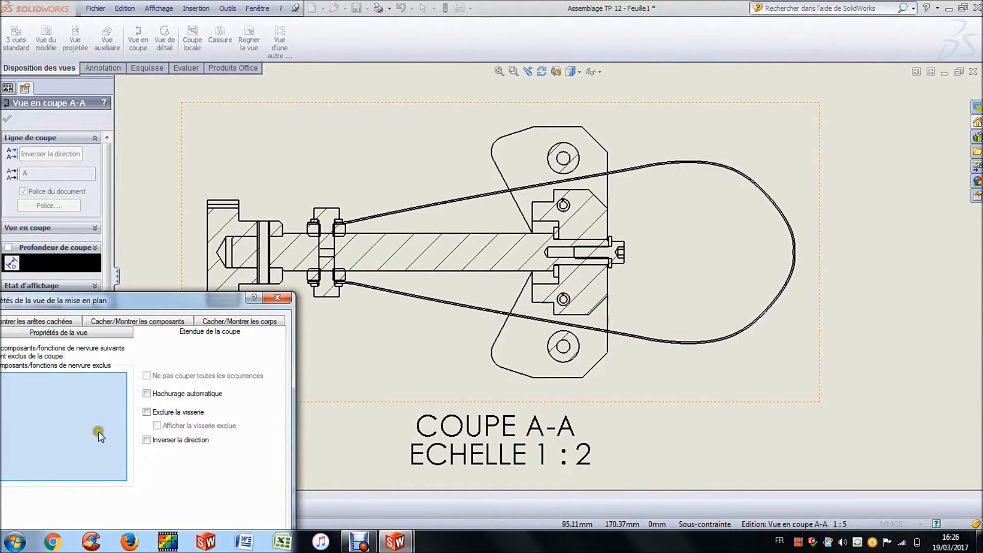
Exclude both Vis H M5x12 screws, the Goupille élastique Ø4x20, the Ecrou and the VIS CHc M4x12 from section A-A
click(326, 220)
click(320, 293)
click(261, 260)
scroll(268, 269, down, 3)
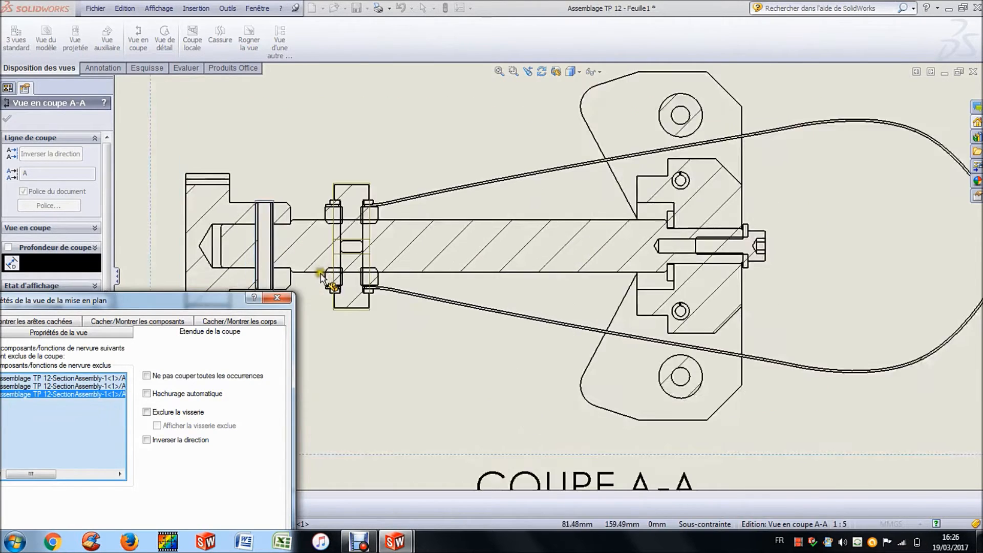
click(343, 282)
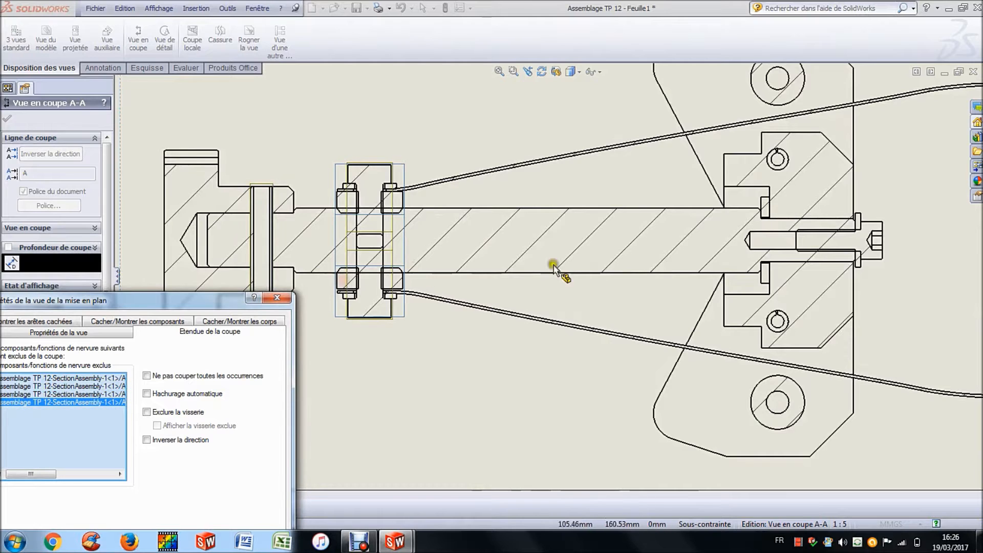
click(836, 241)
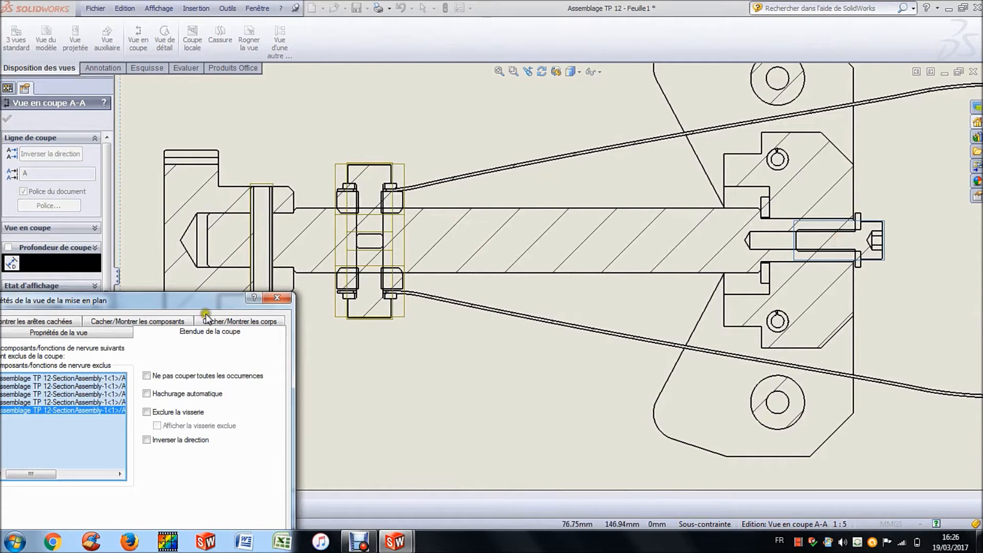
drag(200, 302, 260, 255)
drag(75, 425, 165, 428)
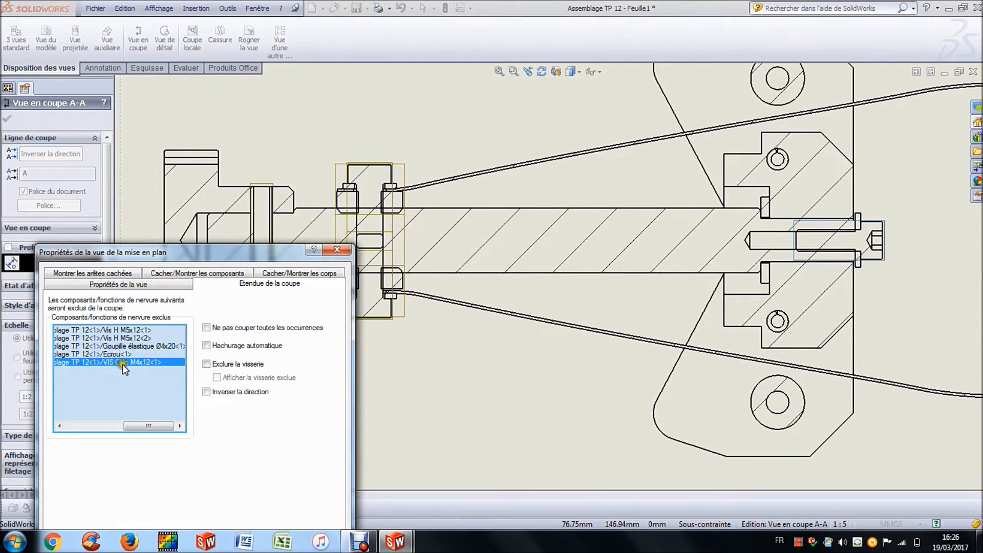
drag(199, 251, 183, 212)
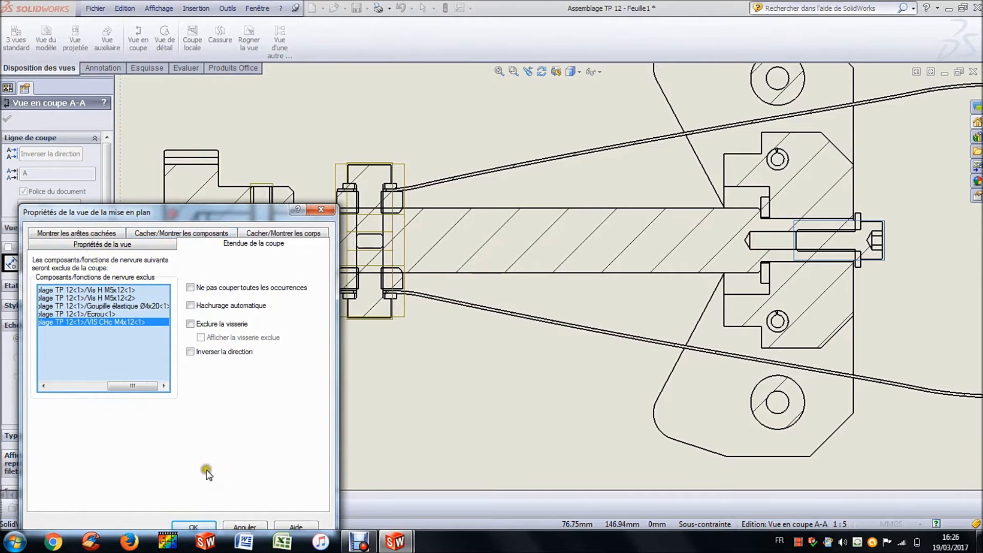
click(185, 526)
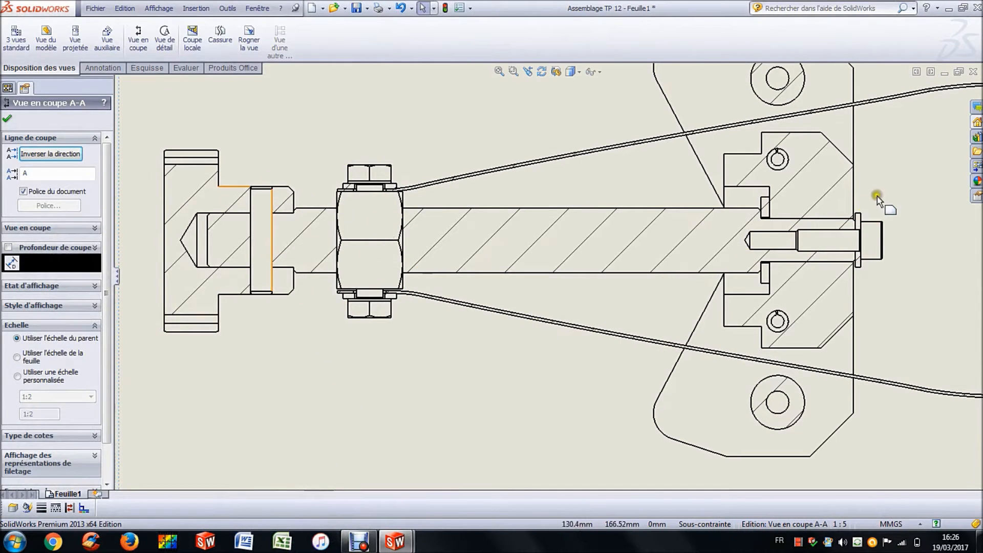
scroll(361, 263, down, 1)
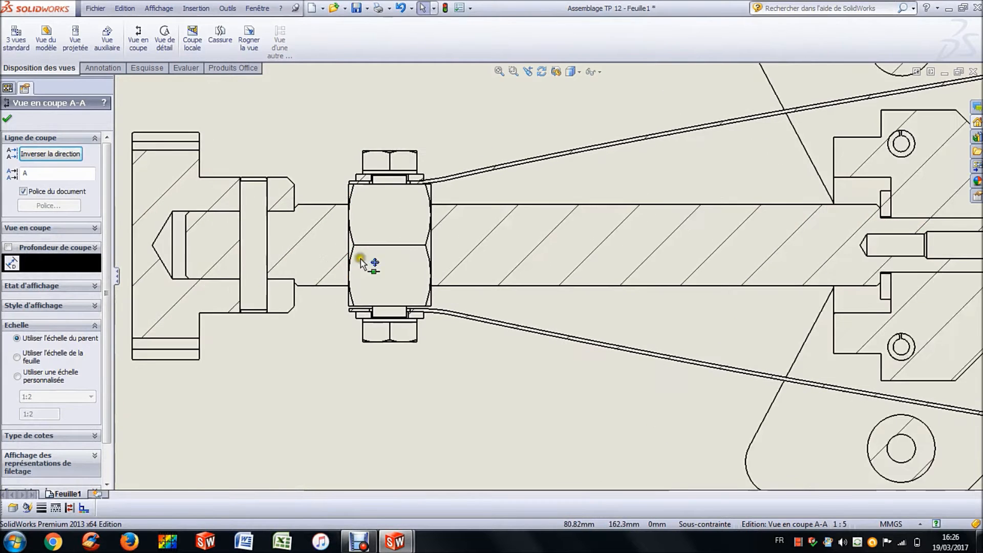
scroll(361, 262, down, 1)
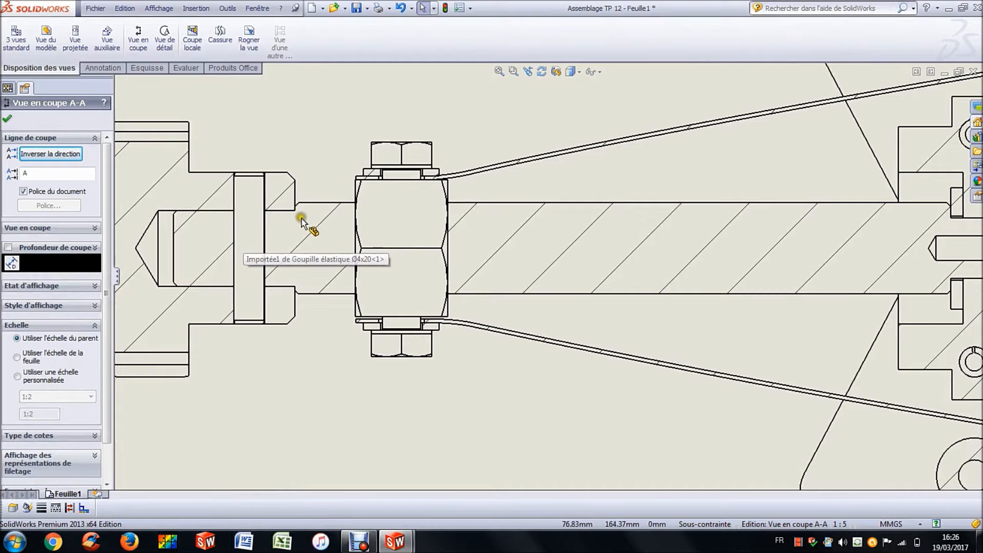
Open the hidden-edge display settings in the properties of section view A-A, keeping the fixing screw uncovered
scroll(302, 219, up, 3)
scroll(808, 329, up, 3)
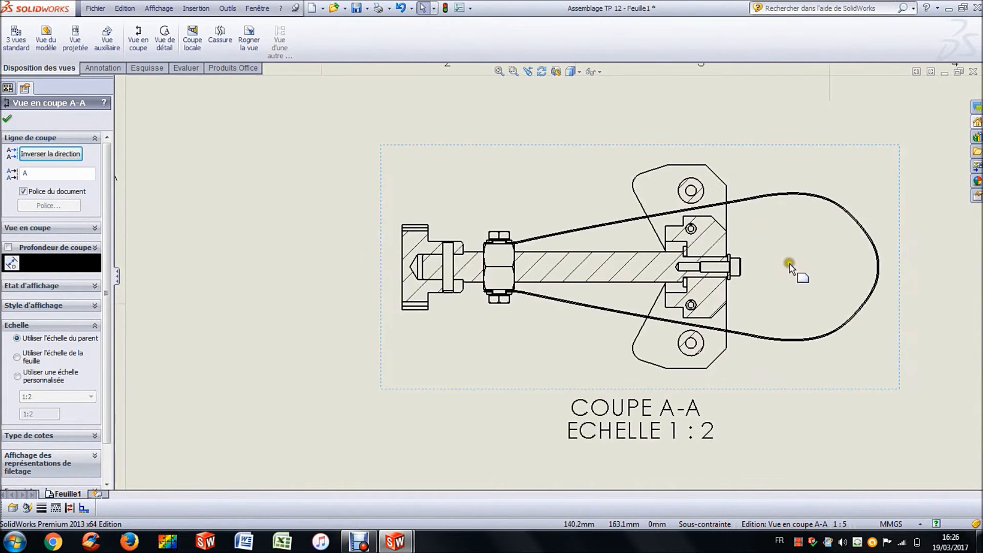
scroll(715, 272, down, 1)
scroll(716, 271, down, 6)
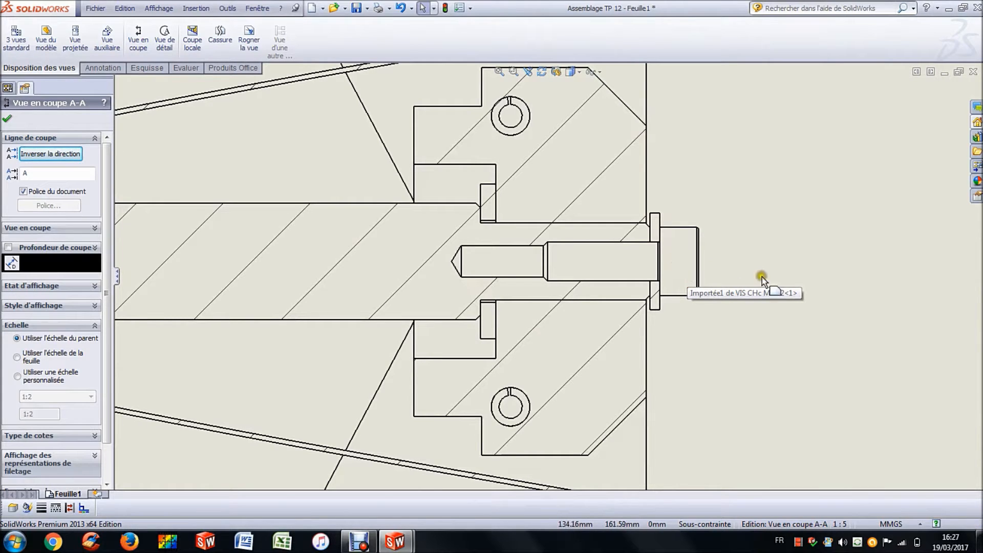
right_click(766, 242)
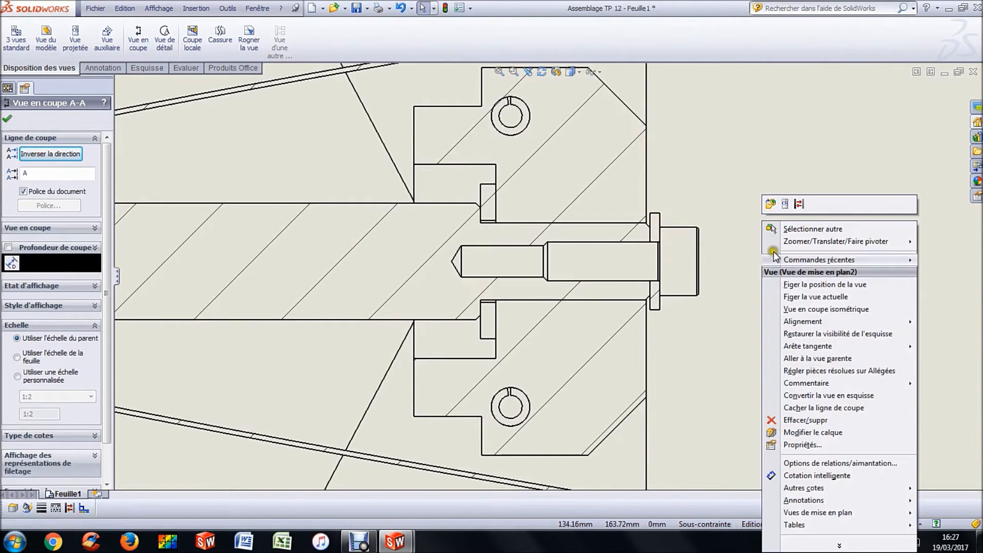
click(819, 445)
drag(256, 213, 260, 139)
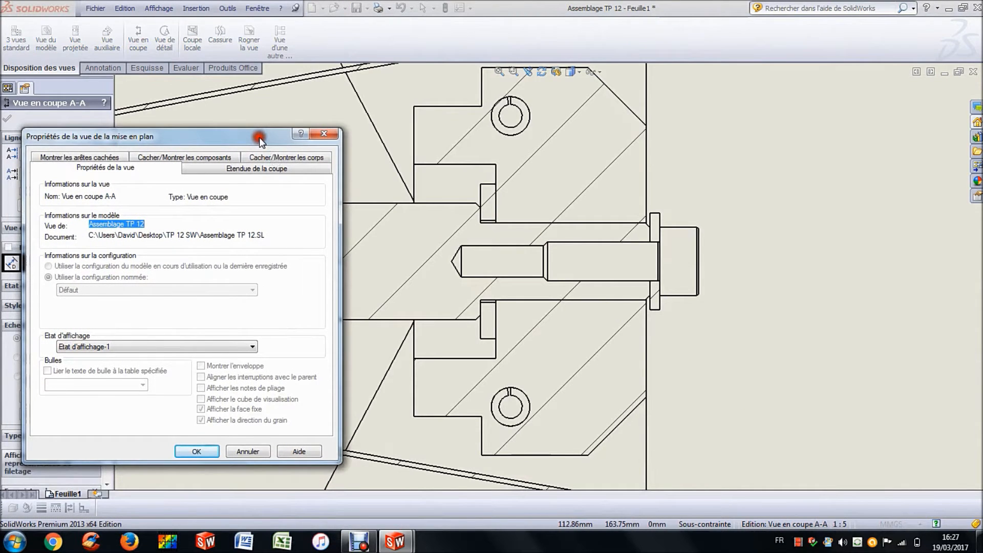
click(175, 159)
click(85, 173)
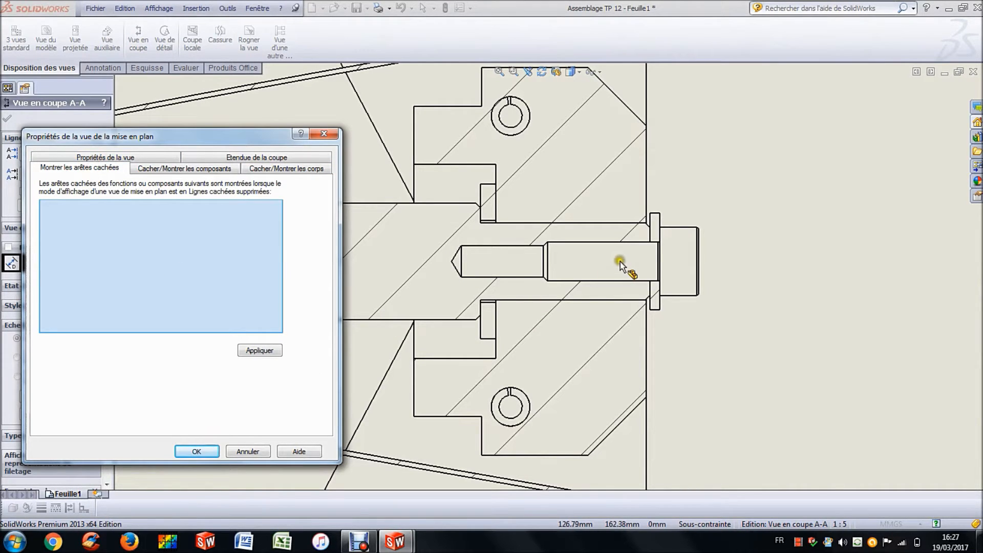
Show the hidden edges of the VIS CHc M4x12 in section view A-A
click(620, 265)
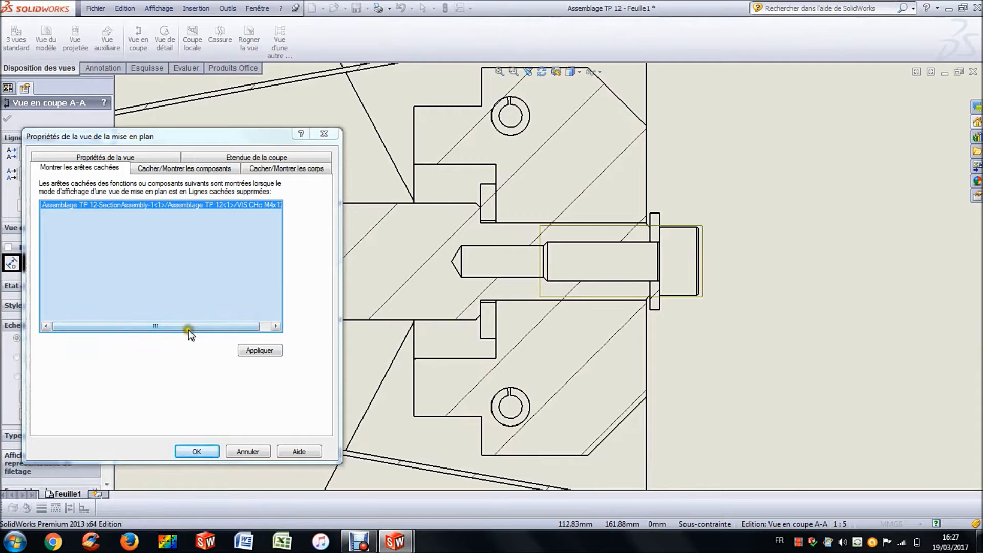
drag(189, 328, 224, 324)
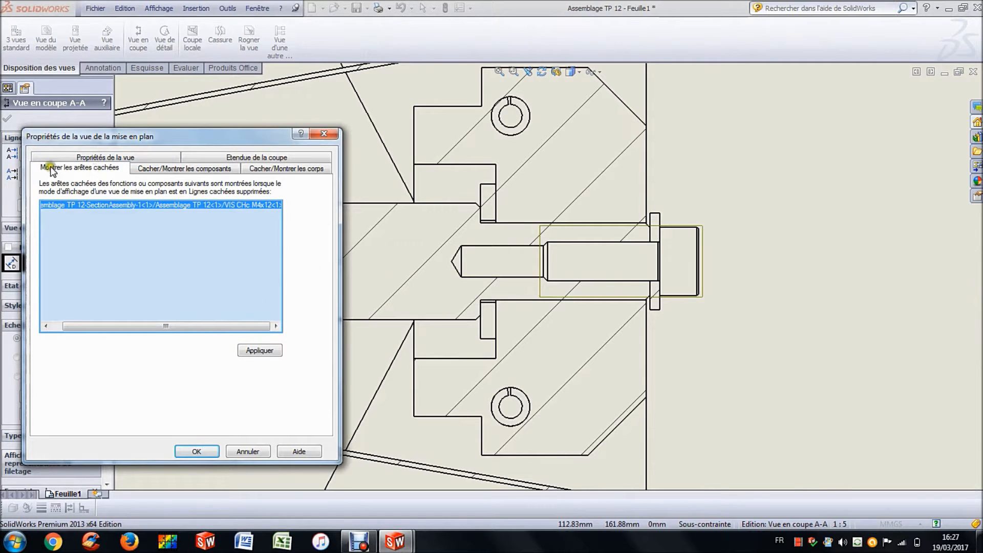
click(195, 451)
click(738, 271)
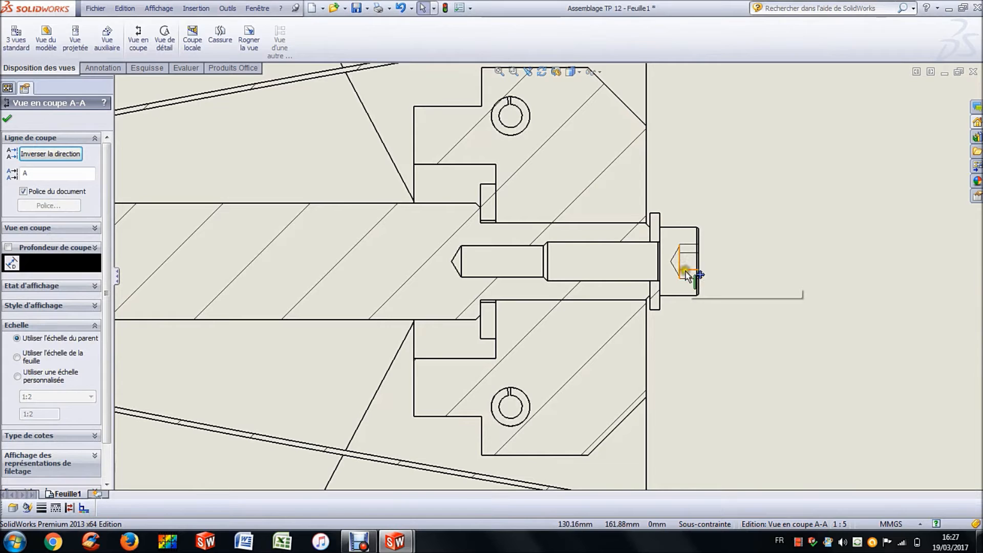
Select the hatch of the end part holding the elastic pin and turn off its material hatching
scroll(642, 199, up, 1)
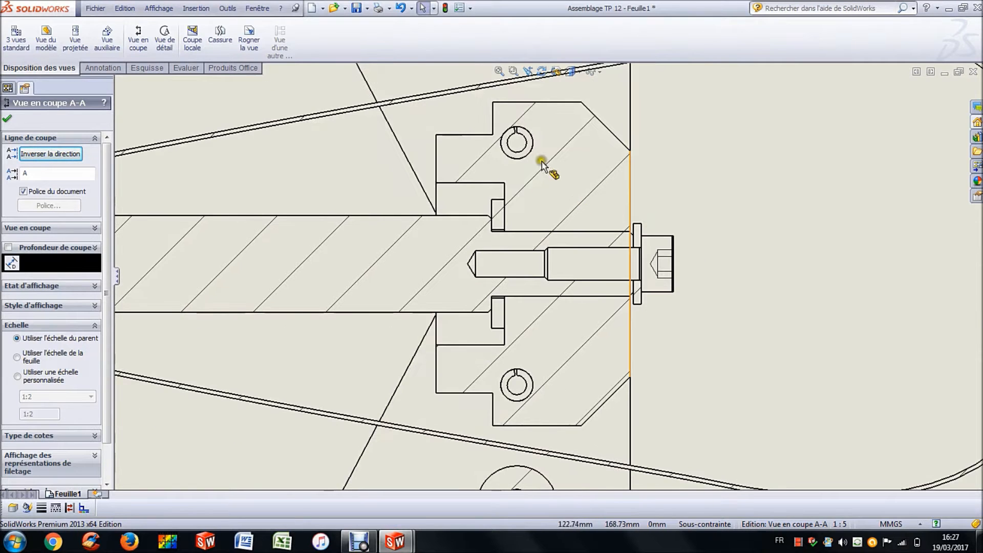
scroll(589, 194, up, 1)
scroll(589, 194, up, 3)
scroll(343, 300, up, 1)
scroll(323, 292, down, 3)
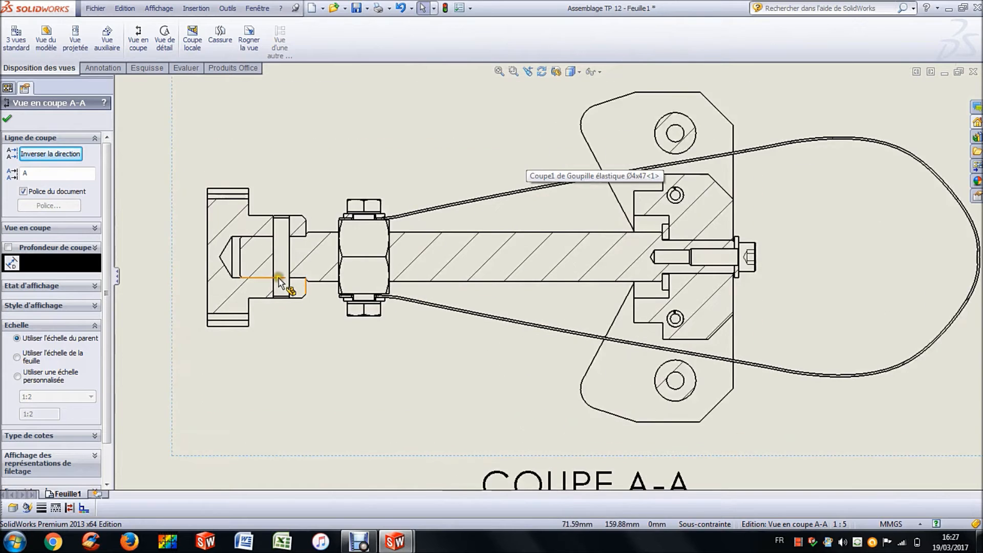
scroll(279, 284, down, 2)
scroll(285, 278, up, 1)
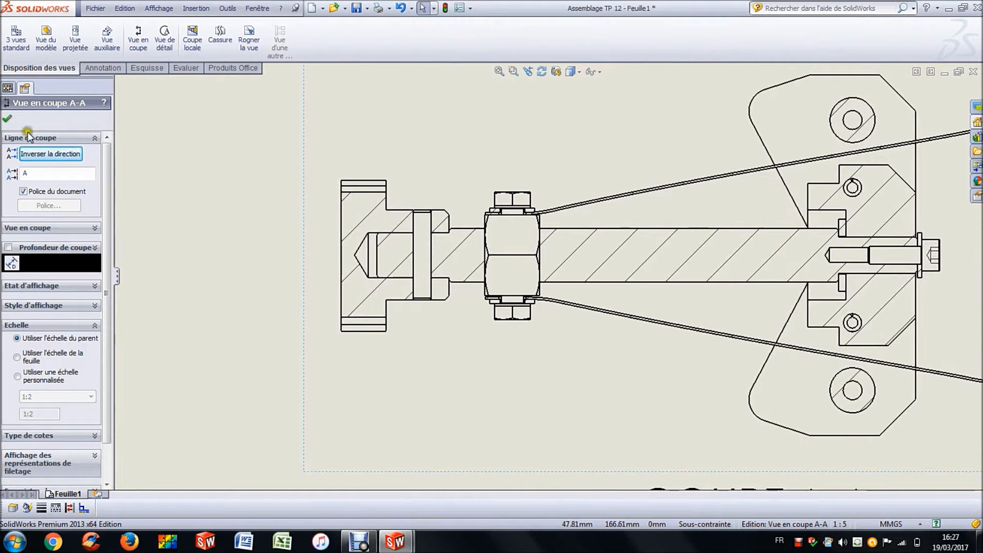
key(Return)
click(363, 216)
click(220, 215)
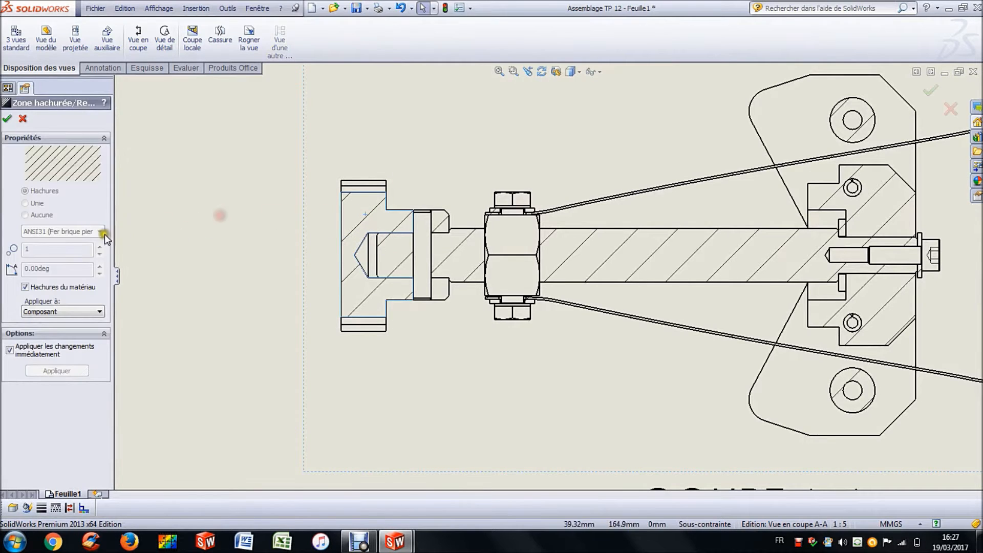
click(26, 286)
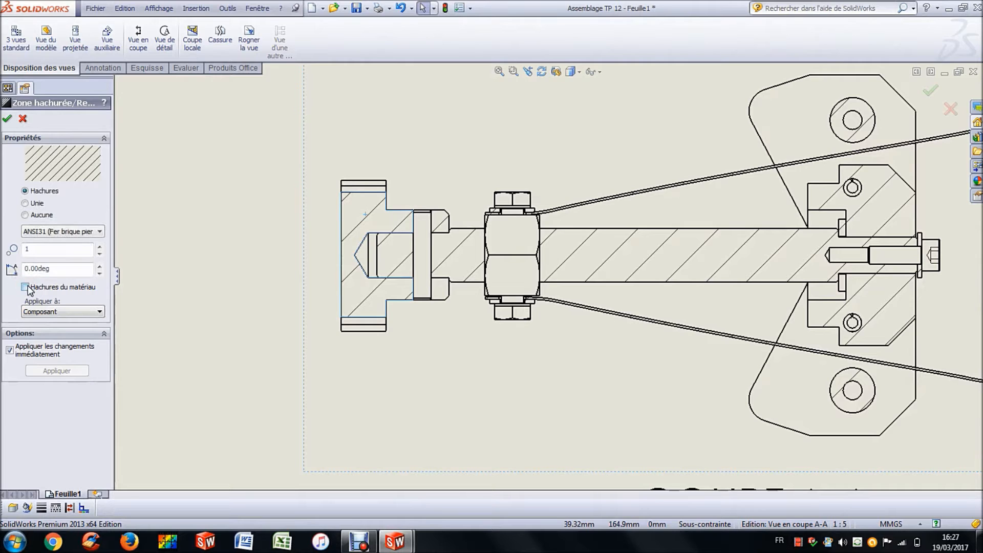
Set the hatch pattern scale of that end part to 8
click(101, 248)
click(100, 247)
click(100, 247)
click(100, 248)
click(100, 247)
click(100, 247)
click(100, 247)
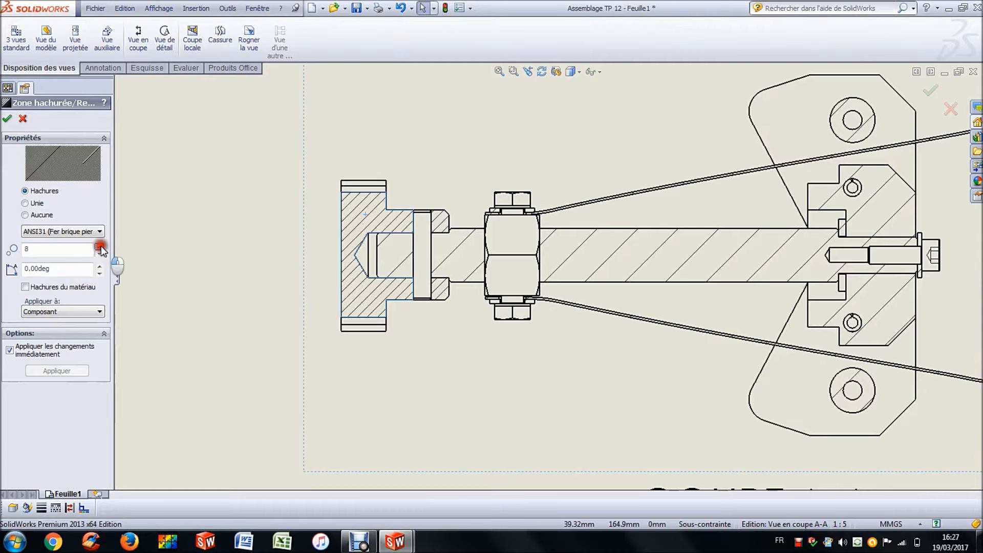
click(262, 331)
click(358, 198)
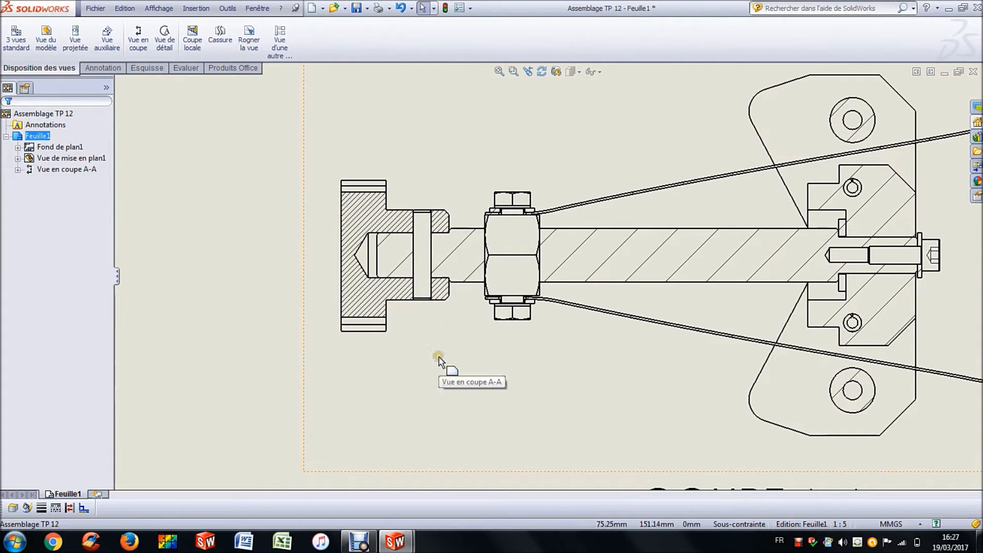
Remove the tangent edges from section view A-A
click(473, 338)
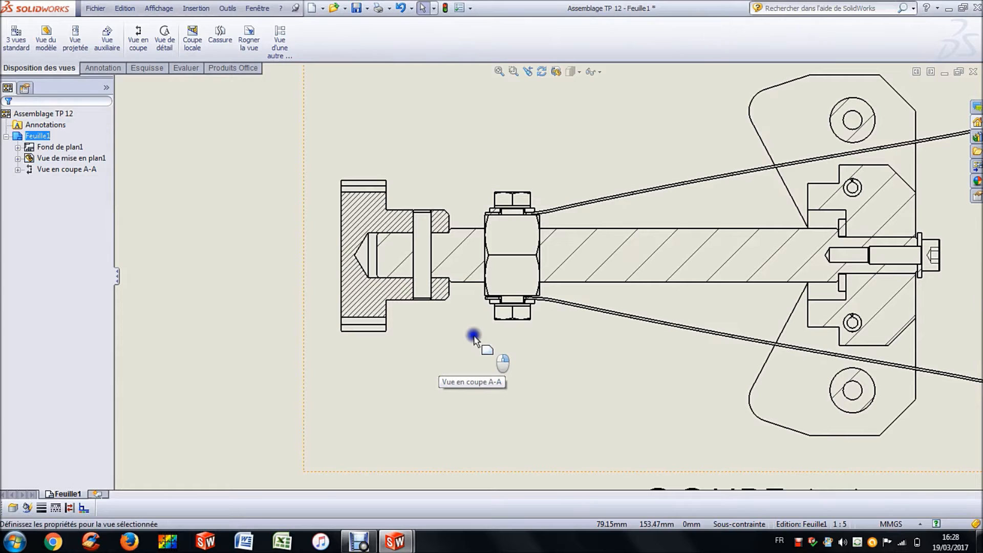
right_click(471, 337)
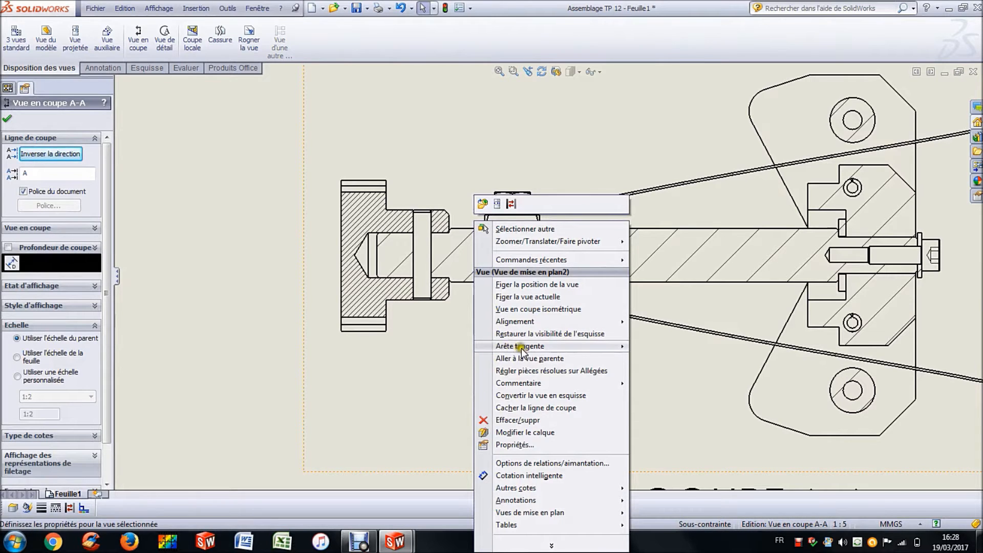
mouse_move(581, 345)
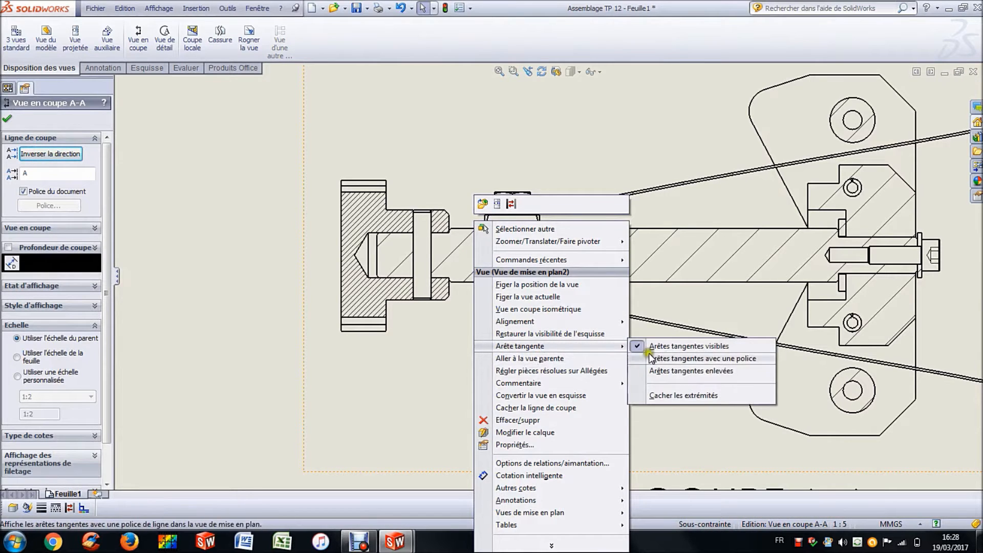
click(671, 370)
click(237, 356)
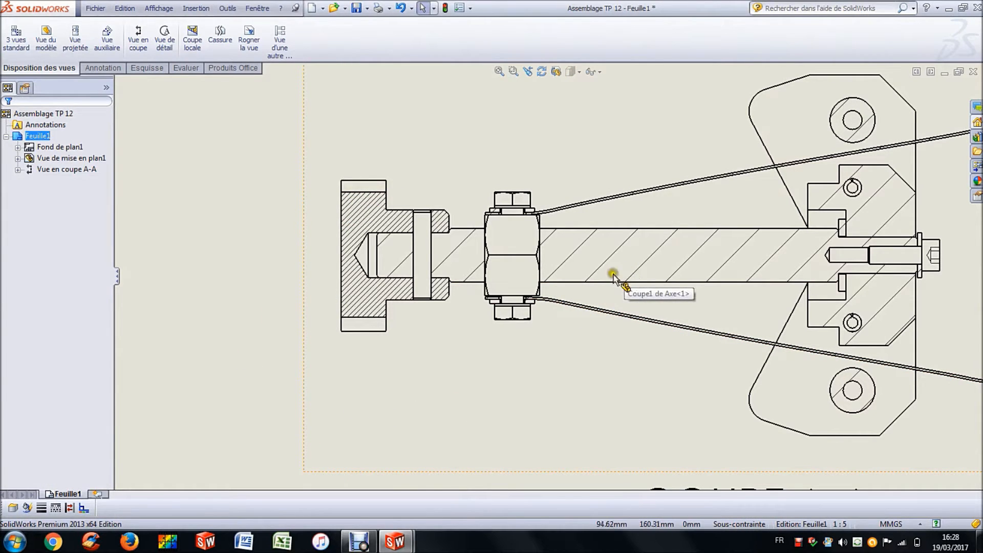
Turn off material hatching for the Axe and set its hatch pattern scale to 2
scroll(645, 258, down, 2)
click(645, 258)
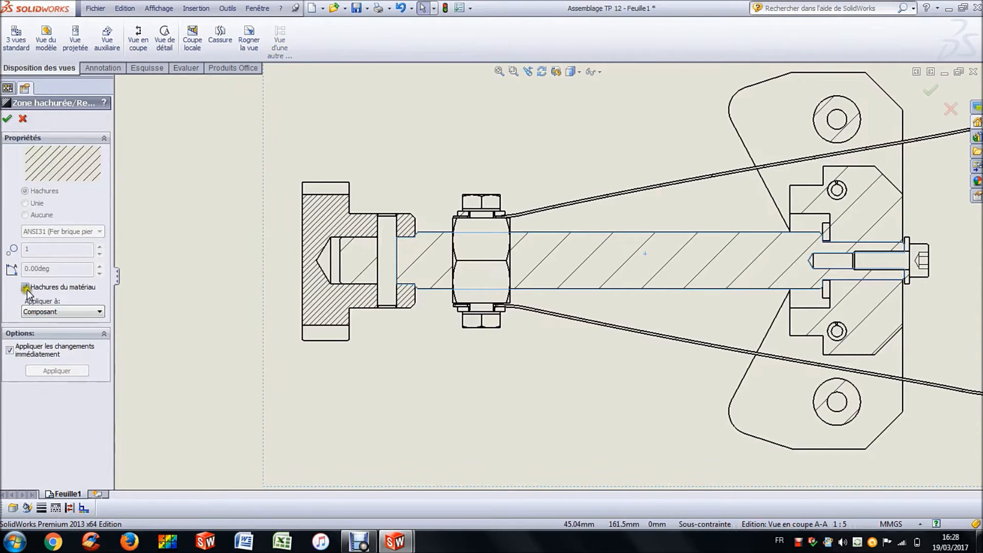
click(25, 287)
click(99, 246)
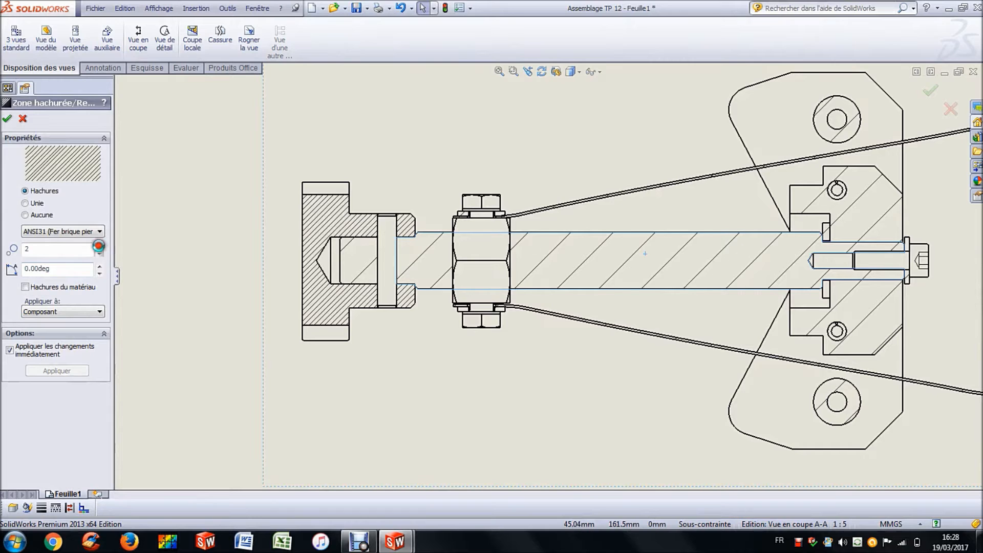
Set the Axe's hatch angle to 90 degrees and accept the hatch changes
click(99, 267)
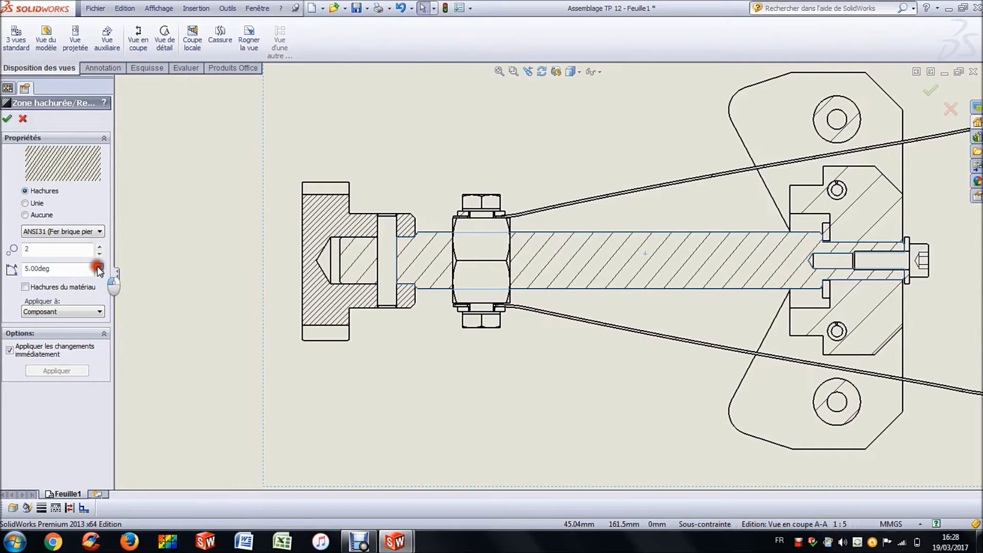
click(98, 267)
click(99, 267)
click(98, 267)
click(98, 267)
click(99, 267)
click(99, 266)
click(98, 267)
click(99, 267)
click(99, 267)
click(99, 267)
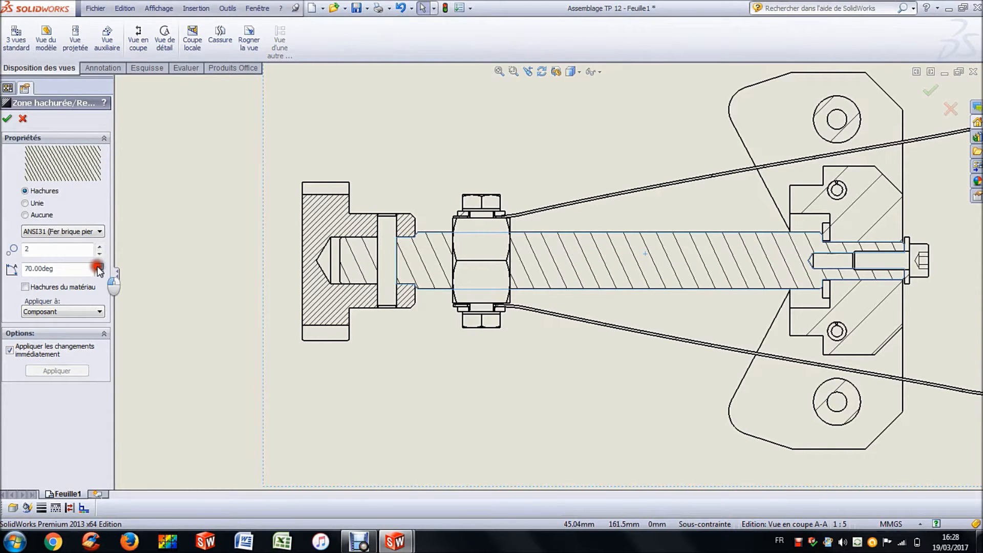
click(98, 267)
click(99, 266)
click(98, 267)
click(99, 267)
click(99, 267)
click(100, 272)
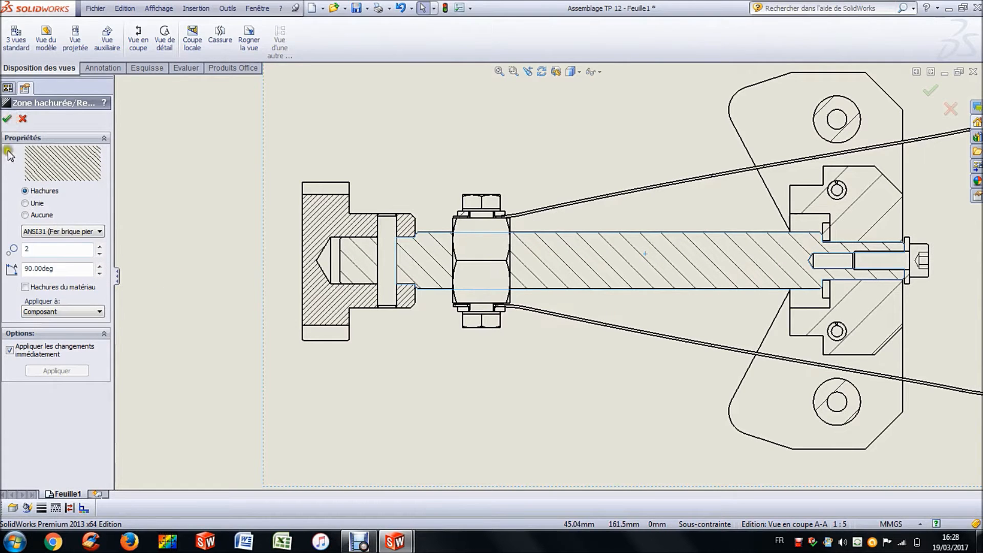
click(6, 122)
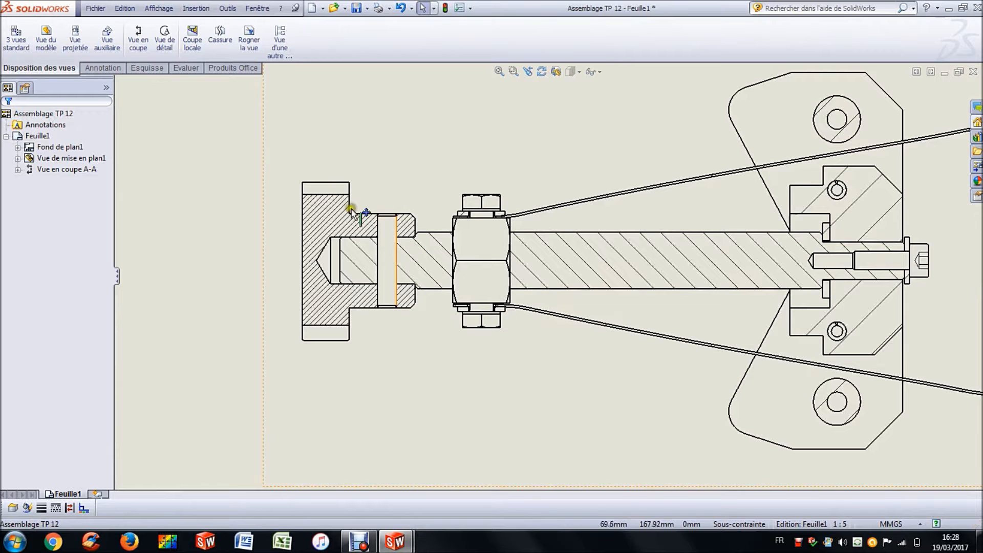
Replace the material hatching of the washer under the upper screw head with pattern scale 8 and a 90-degree angle
scroll(494, 225, down, 5)
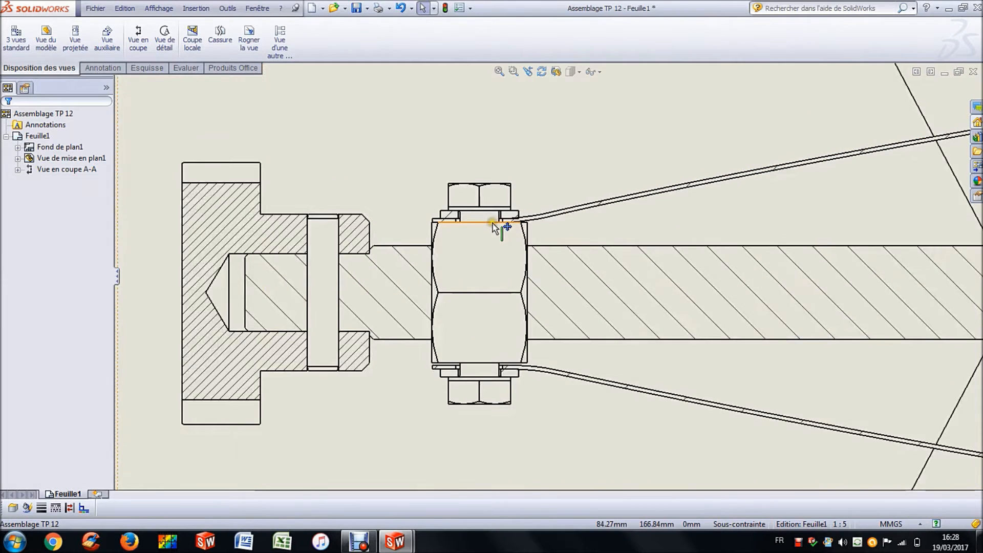
click(531, 216)
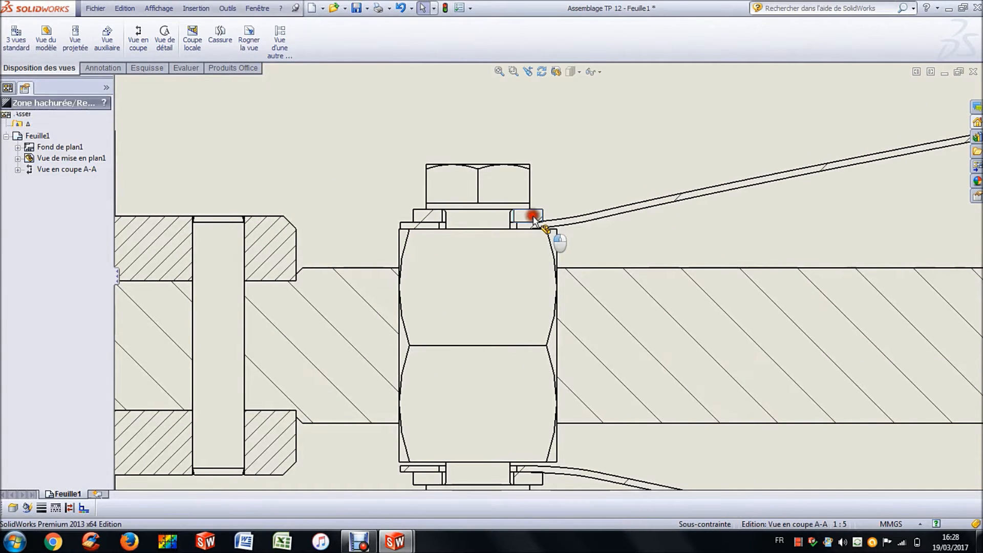
click(23, 287)
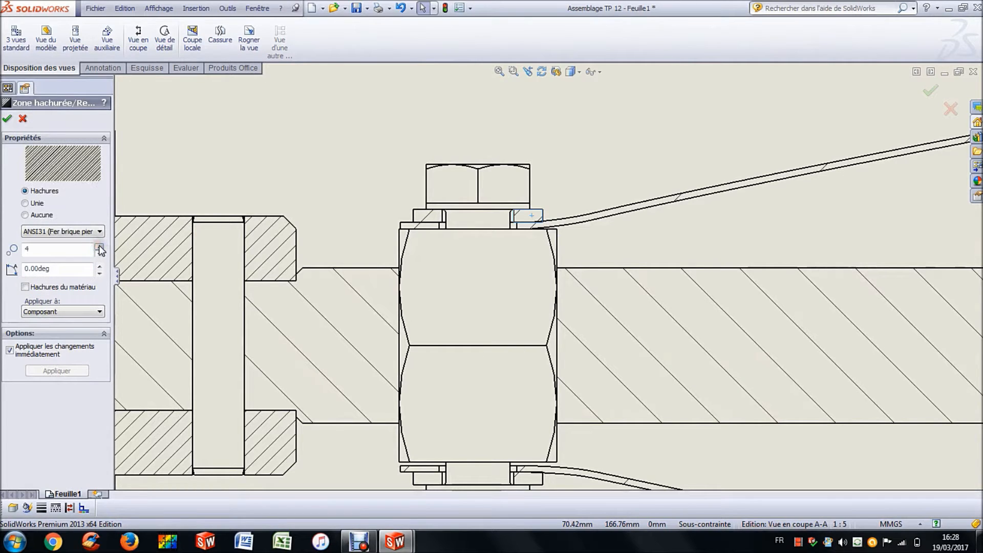
click(100, 249)
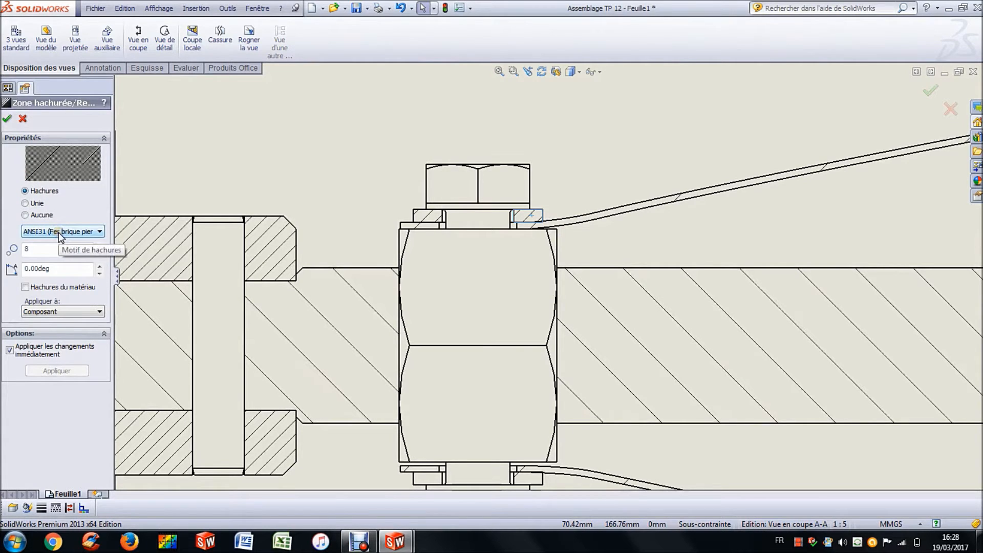
drag(84, 269, 16, 274)
text(90)
key(Return)
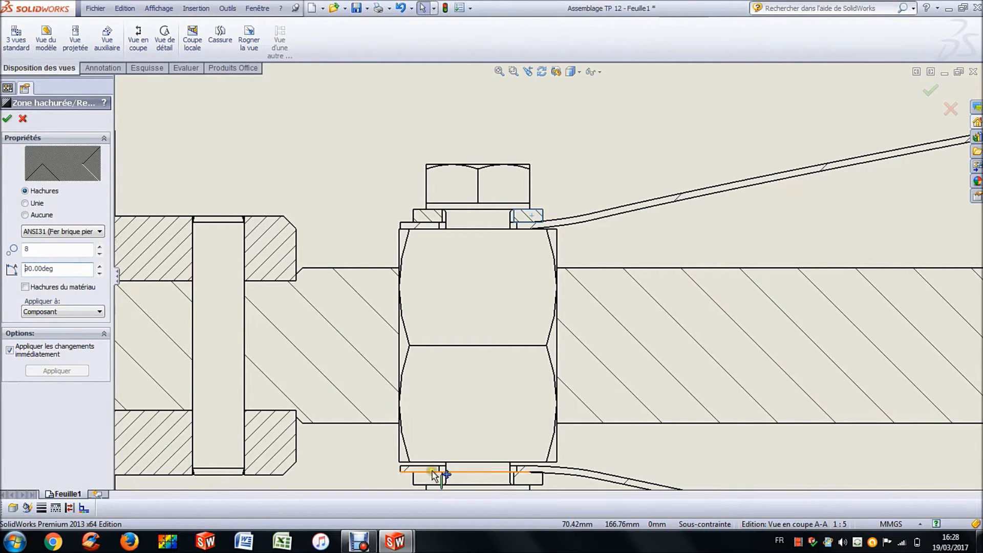
Replace the material hatching of the lower screw's washer with a 90-degree angle and pattern scale 8
click(421, 483)
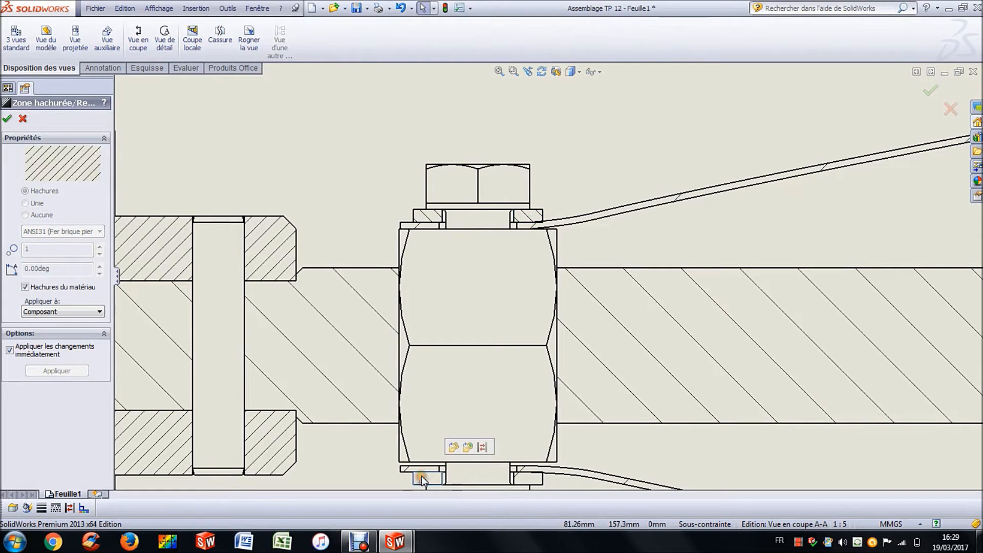
click(29, 288)
double_click(82, 266)
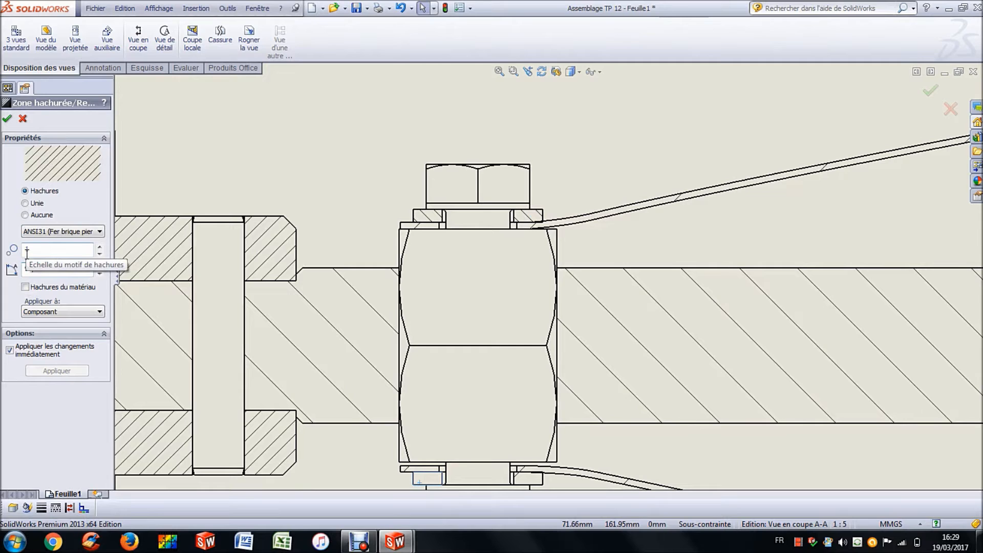
click(98, 246)
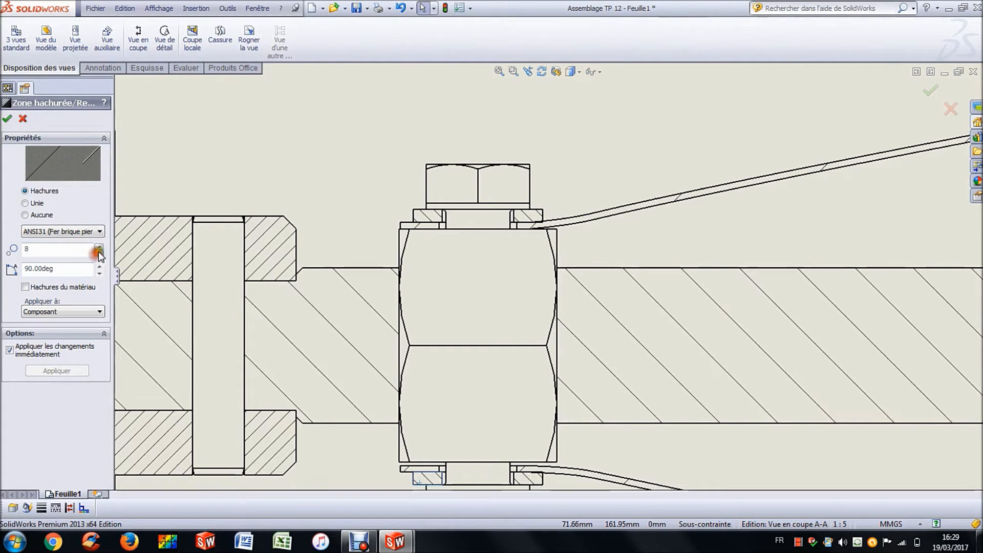
click(7, 119)
click(456, 374)
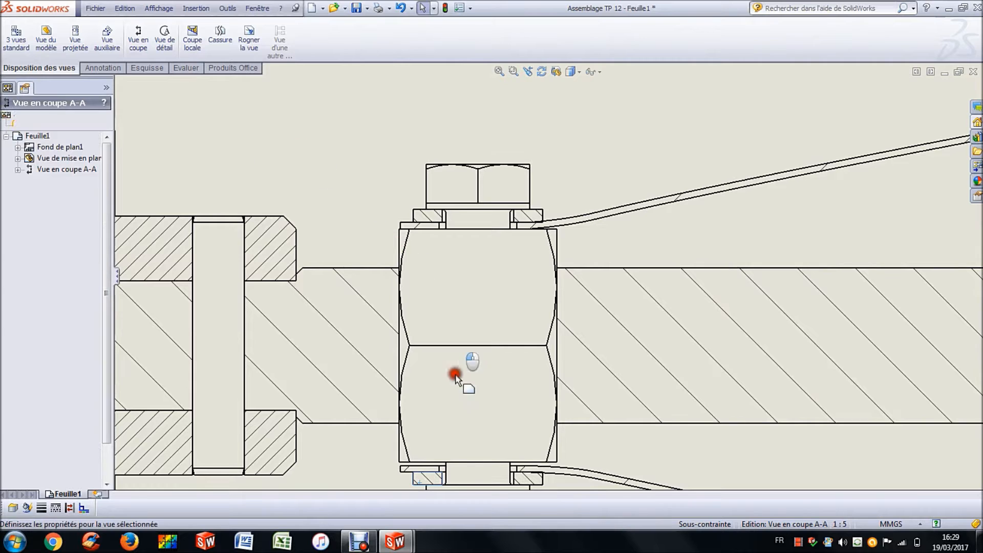
Turn off material hatching for the curved band (Bande) and set its hatch angle to 30 degrees
scroll(829, 210, down, 3)
scroll(735, 222, up, 5)
scroll(691, 235, up, 1)
click(673, 201)
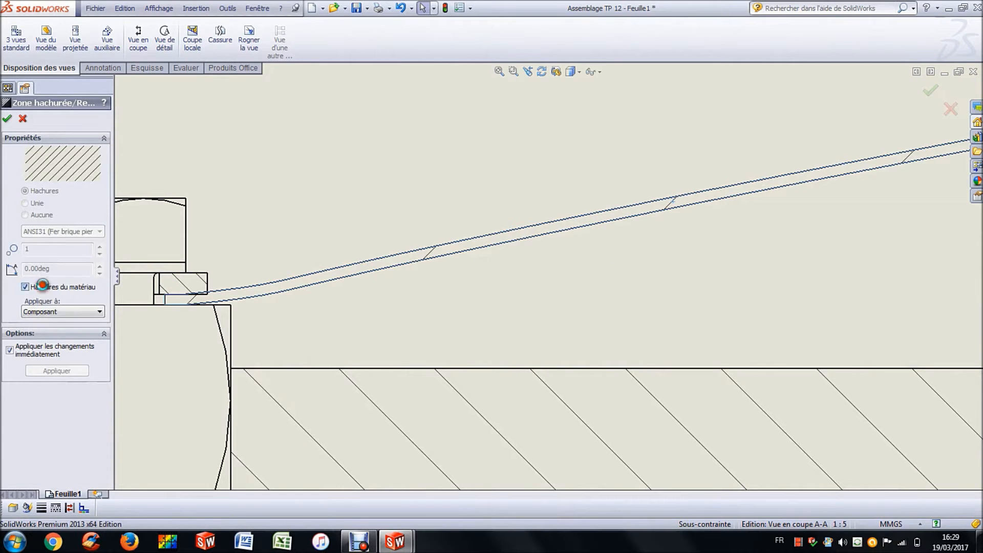
click(43, 285)
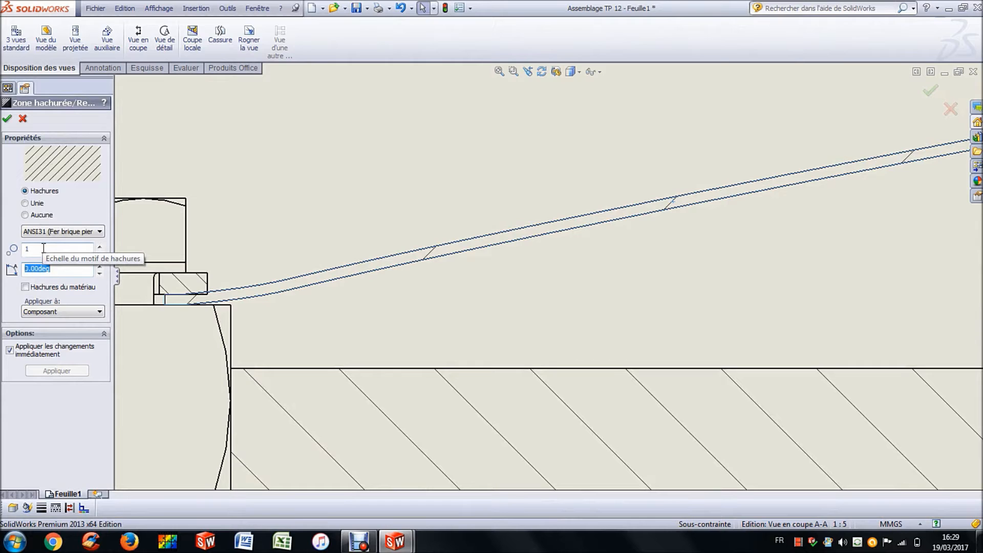
key(Return)
click(74, 269)
click(7, 270)
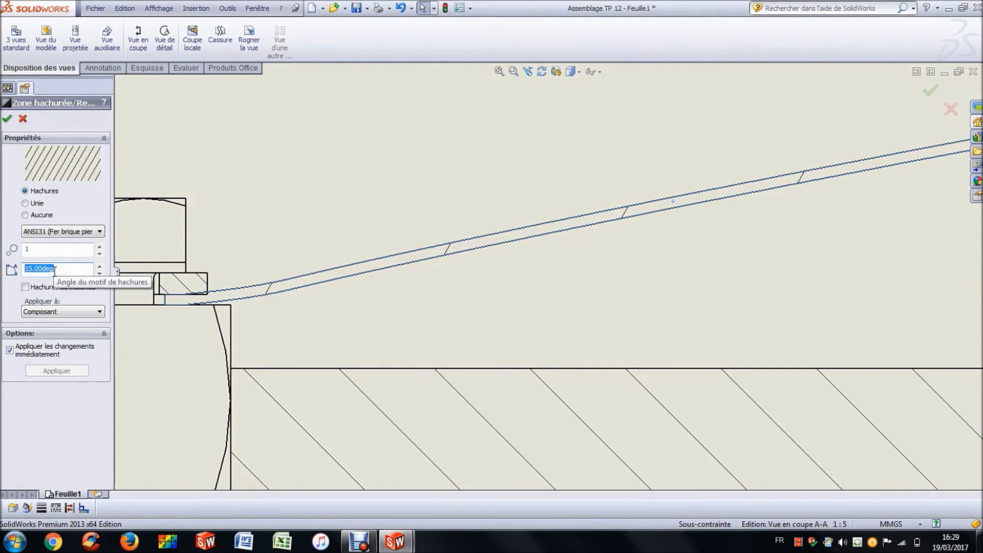
key(Return)
Set the band's hatch pattern scale to 8 and accept the hatch changes
click(101, 247)
click(99, 246)
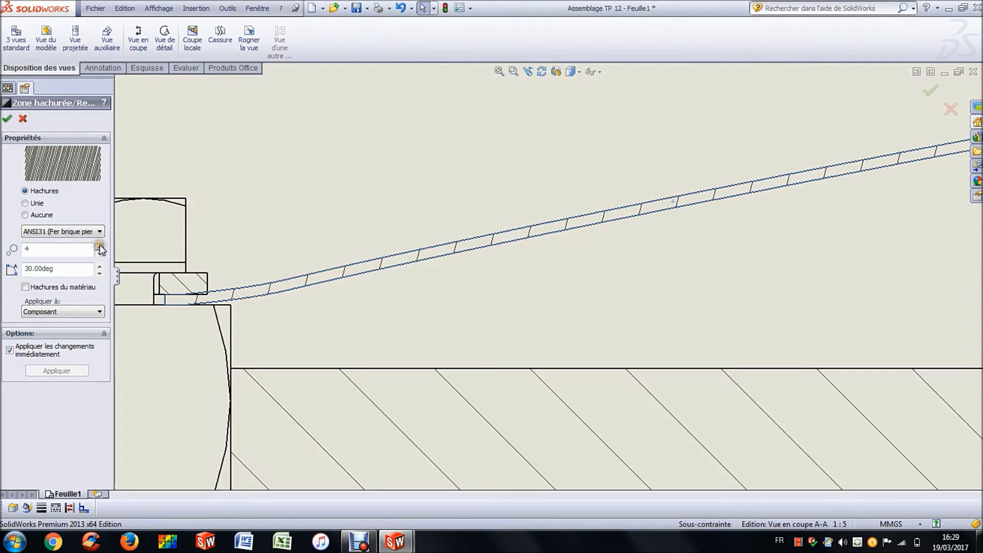
click(100, 245)
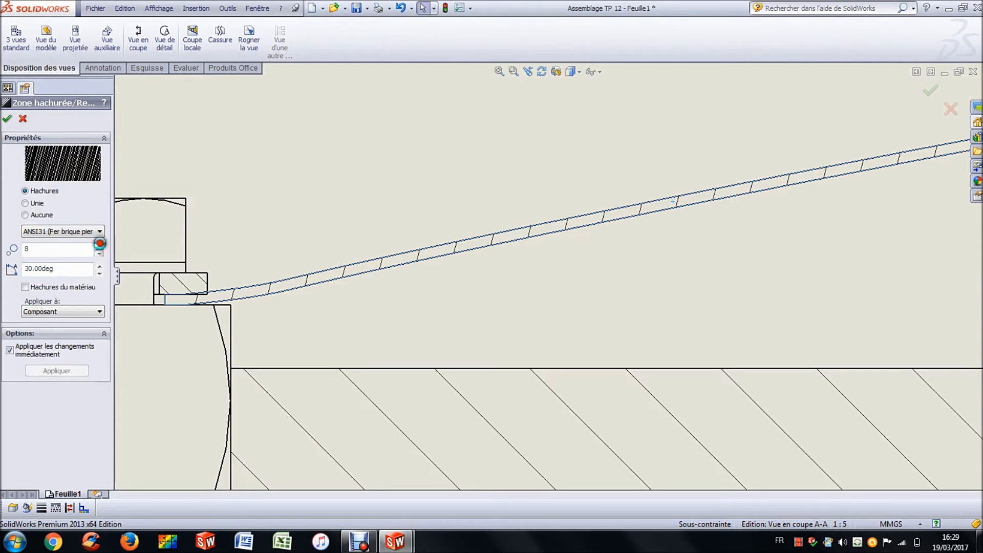
click(9, 120)
click(432, 185)
click(548, 239)
Replace the material hatching of the washer under the end screw's head with a pattern scale of 8
click(498, 71)
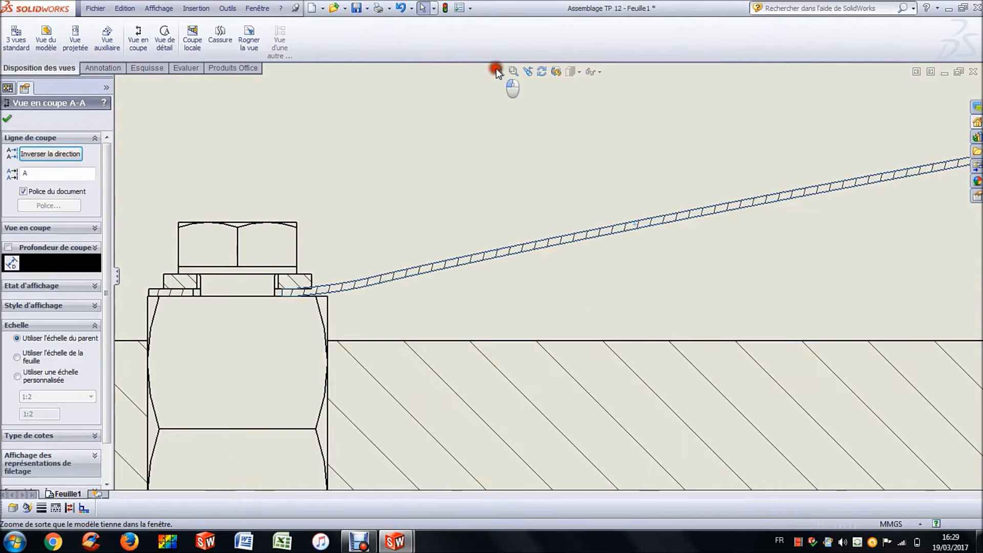
scroll(526, 159, down, 3)
scroll(458, 174, down, 3)
scroll(458, 175, down, 3)
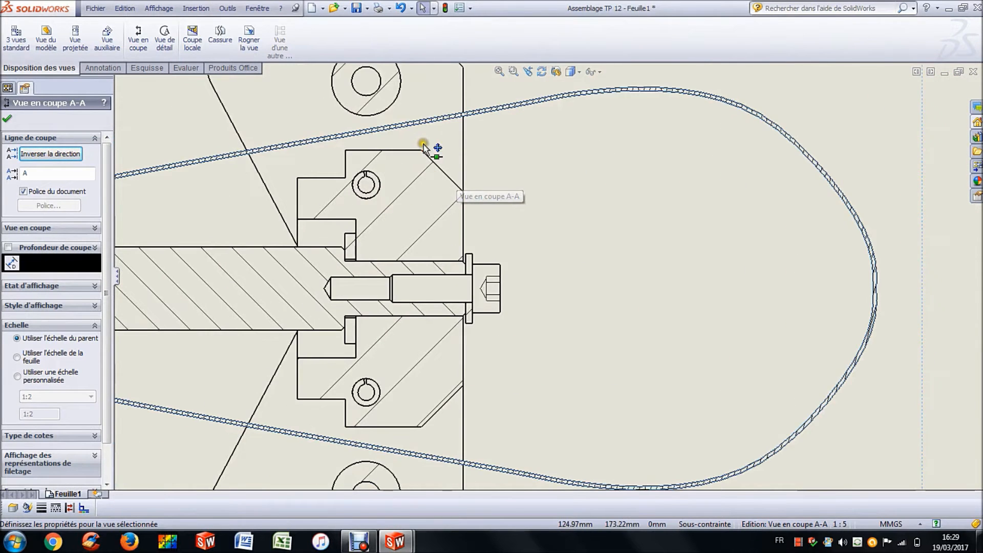
scroll(423, 149, down, 2)
scroll(430, 267, down, 2)
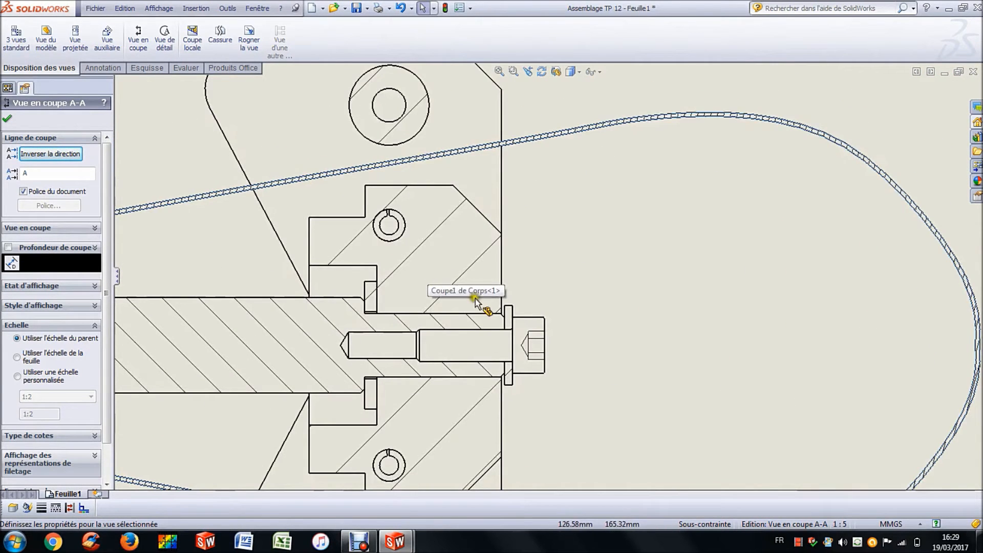
scroll(525, 335, down, 3)
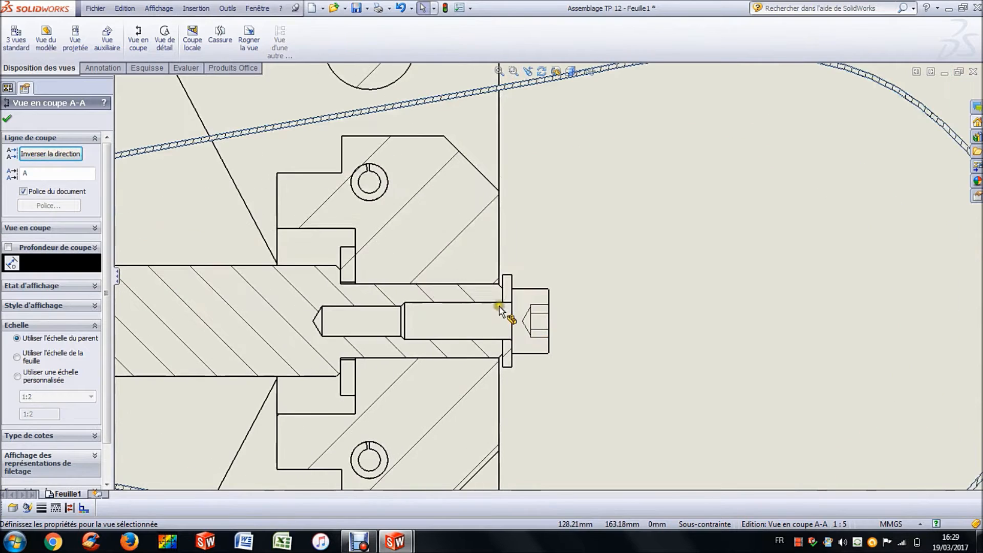
click(505, 290)
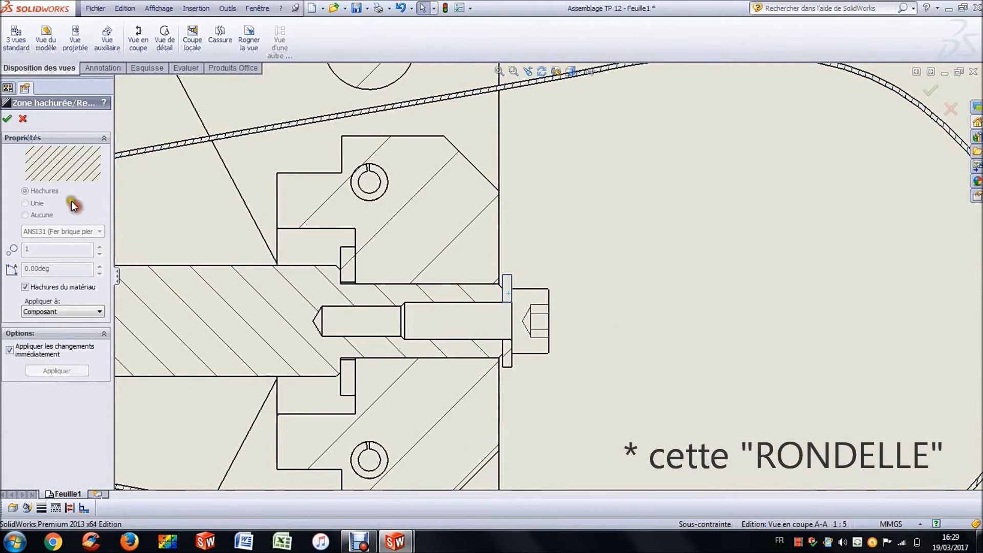
click(25, 287)
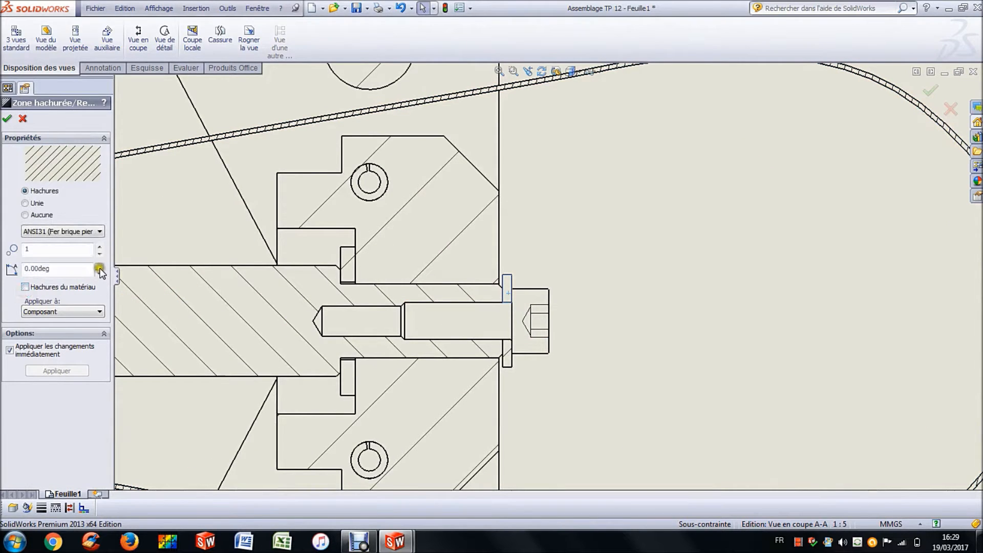
click(98, 248)
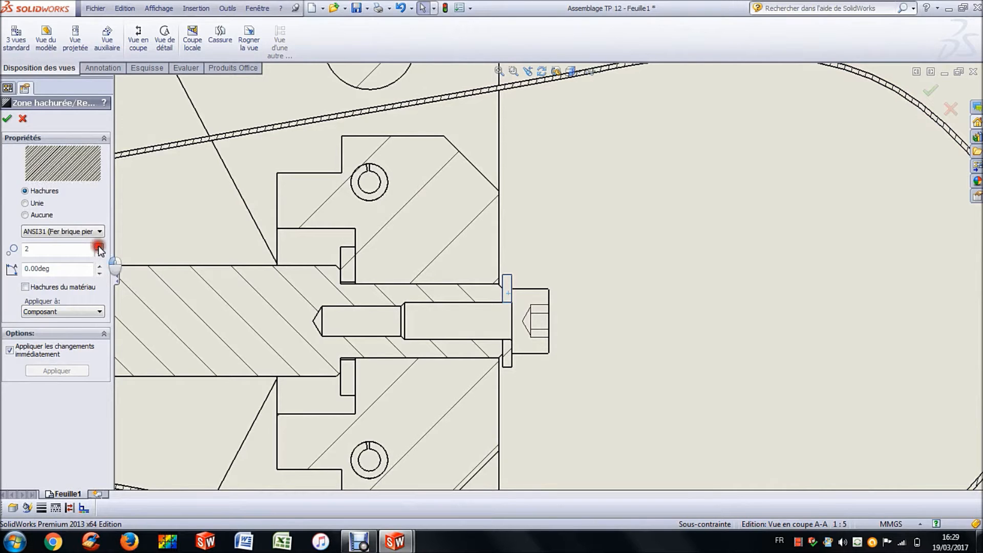
click(98, 248)
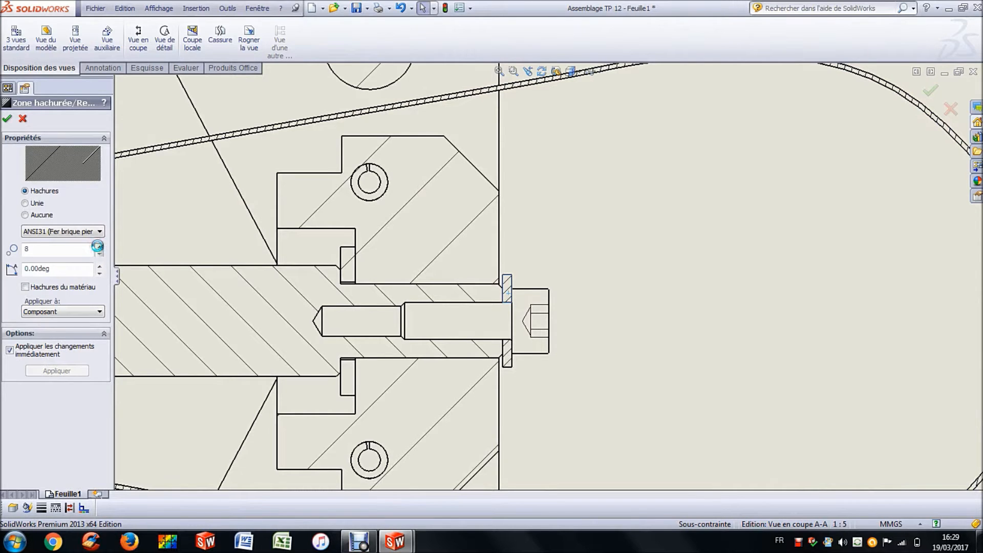
click(7, 119)
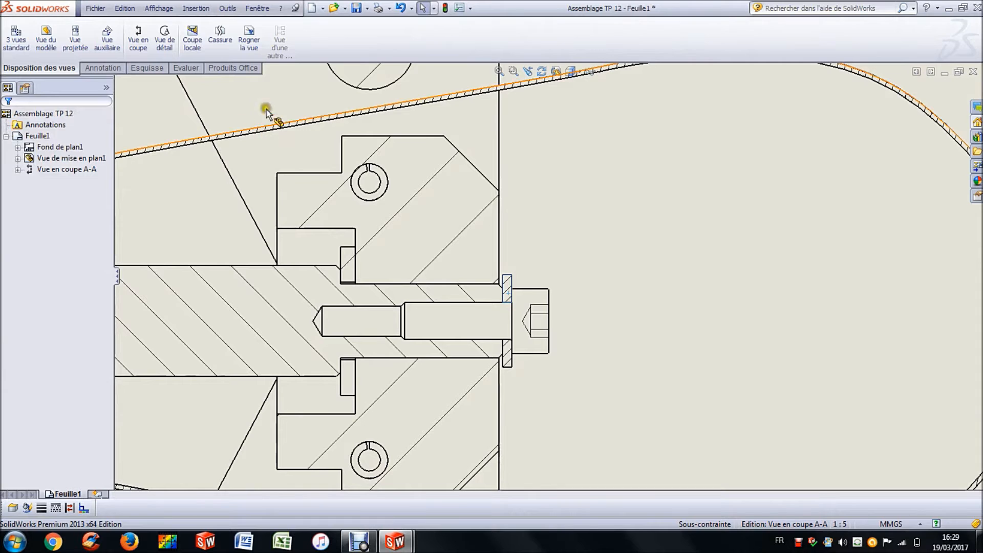
Add an isometric projected view from section view A-A, placed below and beside it on the sheet
click(499, 71)
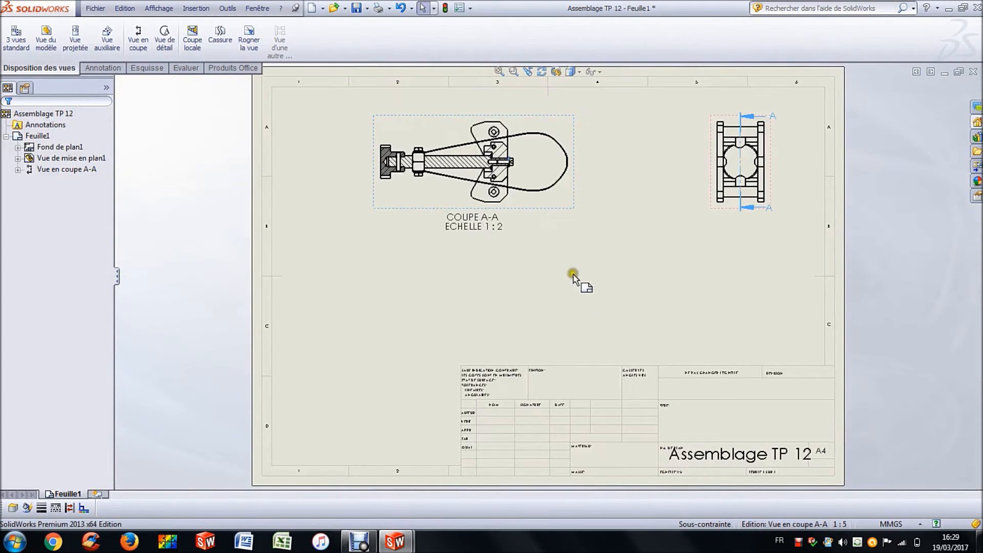
click(574, 276)
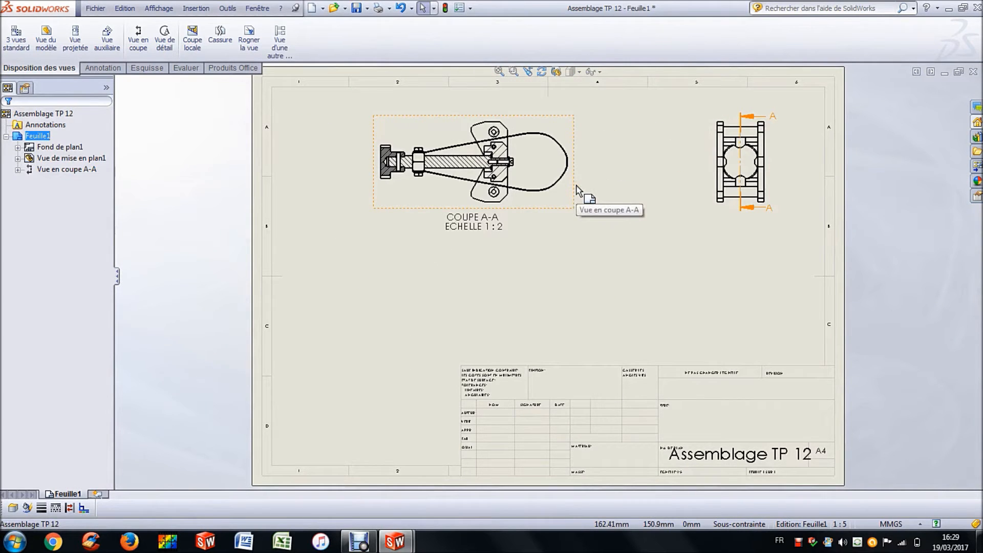
click(76, 41)
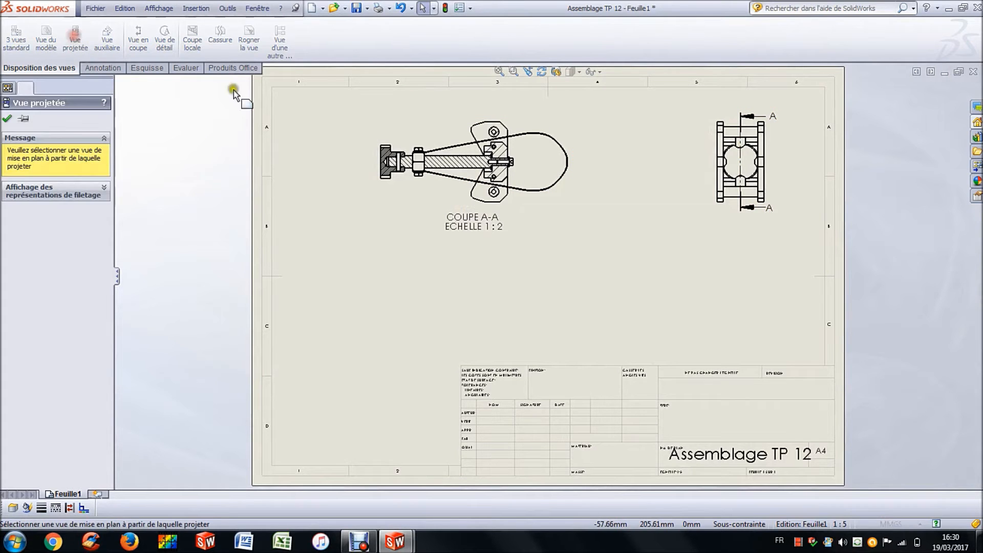
click(557, 151)
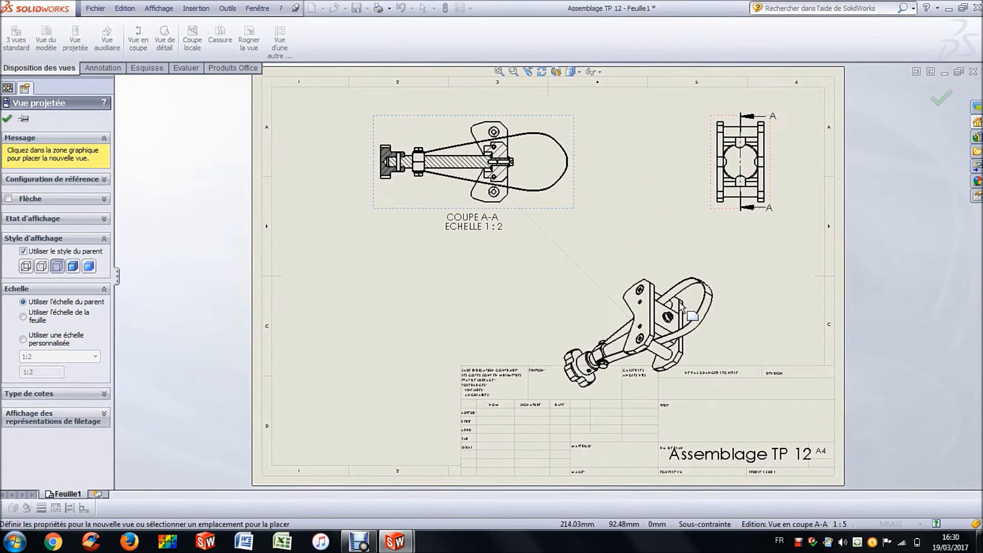
click(676, 306)
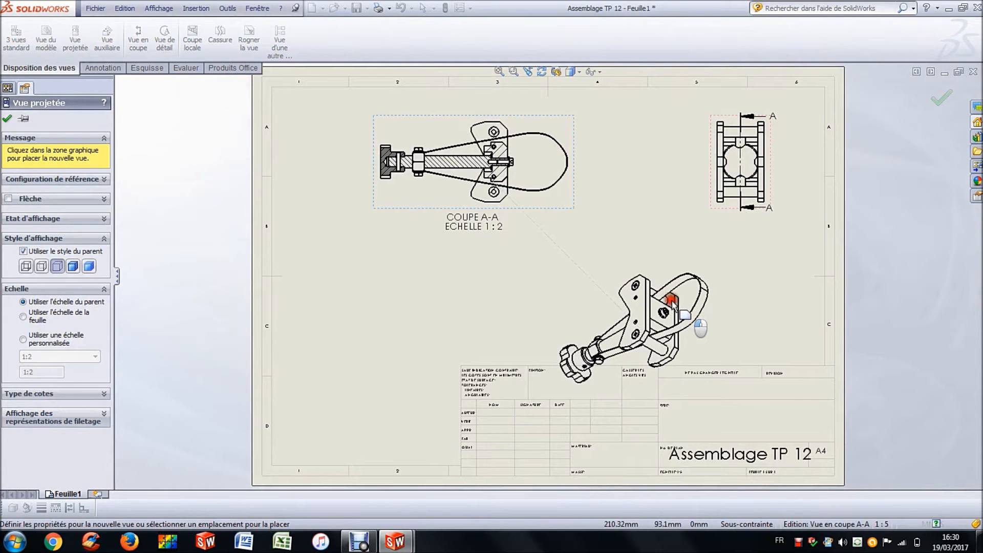
click(628, 270)
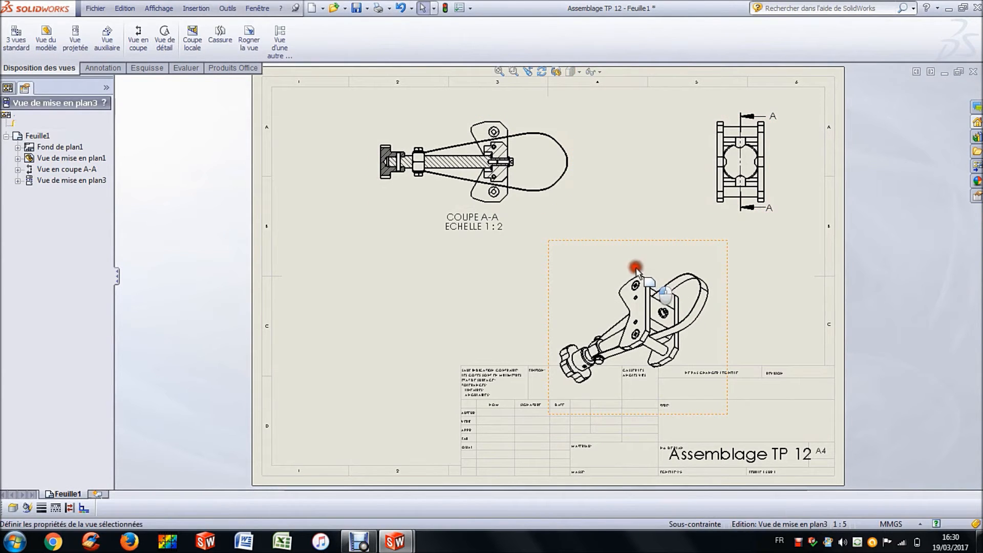
Display the isometric view as shaded with edges and move it to the sheet's lower-left corner beside the title block
click(73, 224)
drag(593, 236, 318, 306)
click(562, 277)
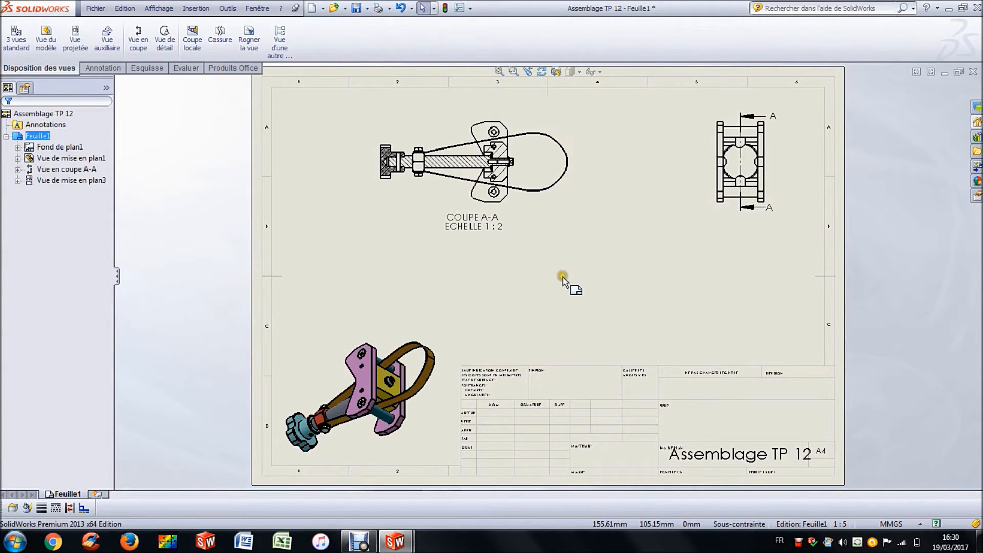
Edit the sheet format and delete the tolerance note, the finish note and the line dividing their cells
right_click(588, 353)
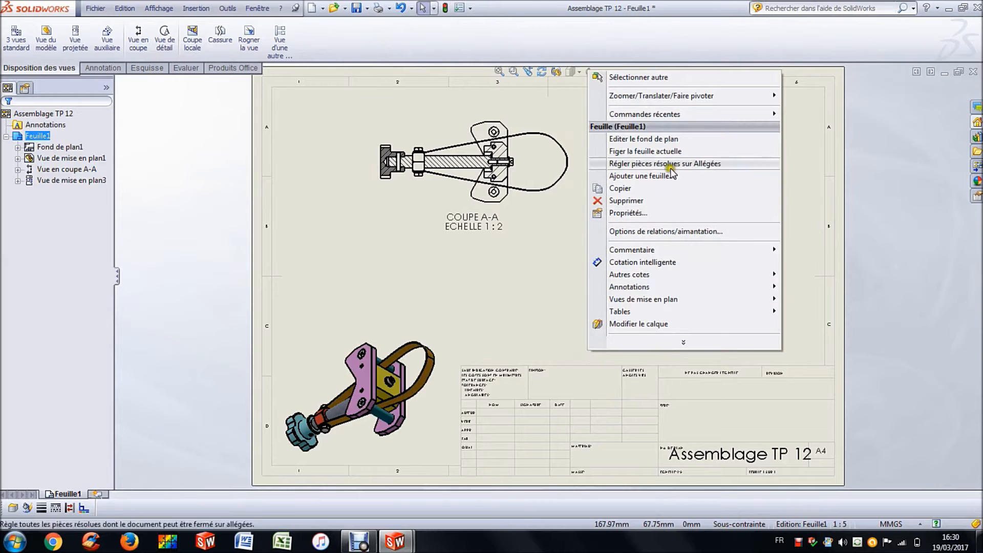
click(673, 140)
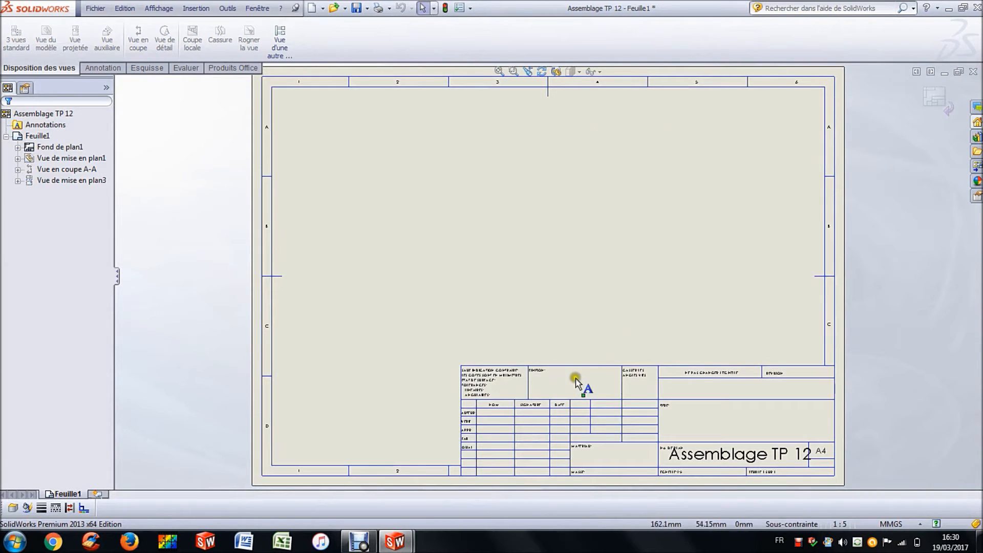
scroll(612, 417, up, 3)
click(448, 322)
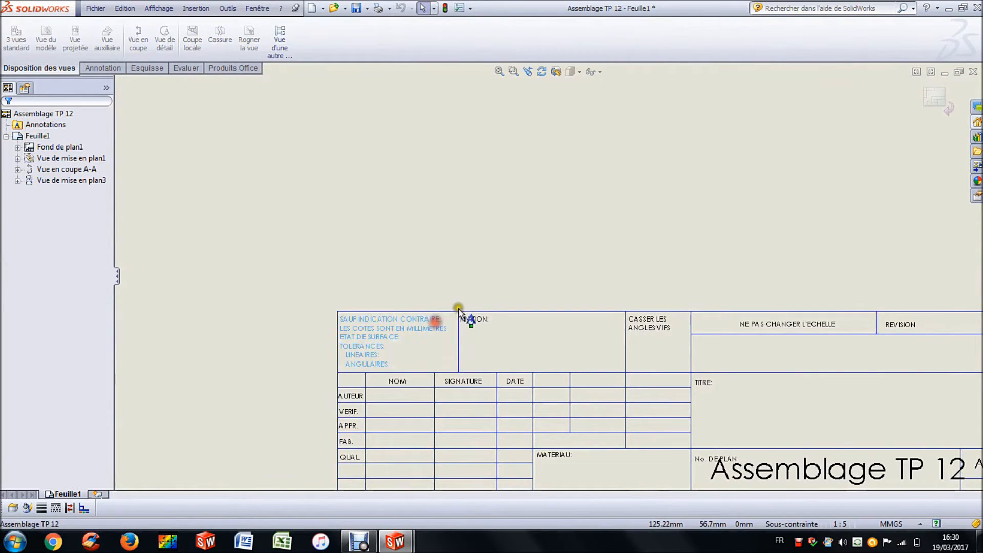
key(Delete)
click(460, 339)
key(Delete)
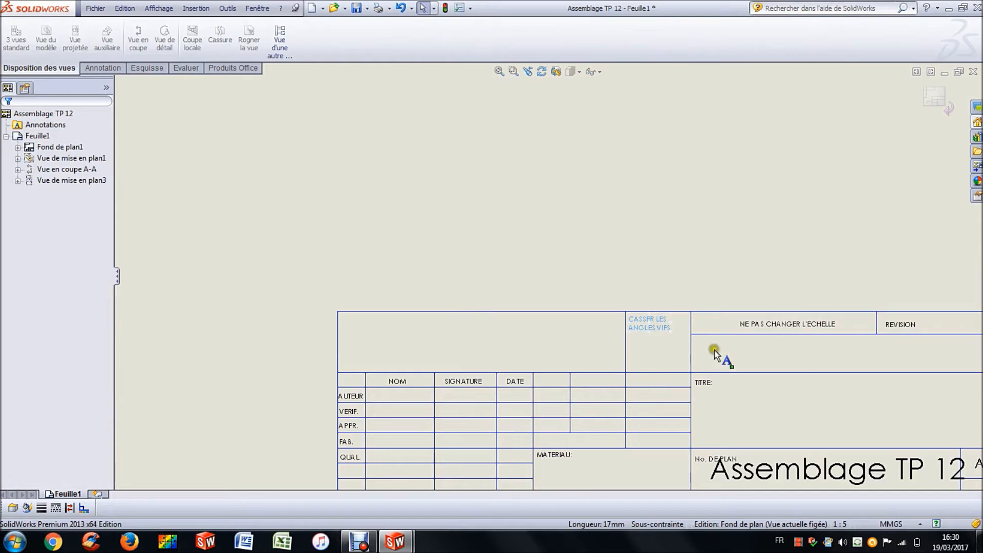
Delete the sharp-edges, NE PAS CHANGER L'ECHELLE and REVISION notes along with their inner dividing lines in the title block
scroll(737, 338, down, 3)
click(772, 314)
key(Delete)
click(906, 307)
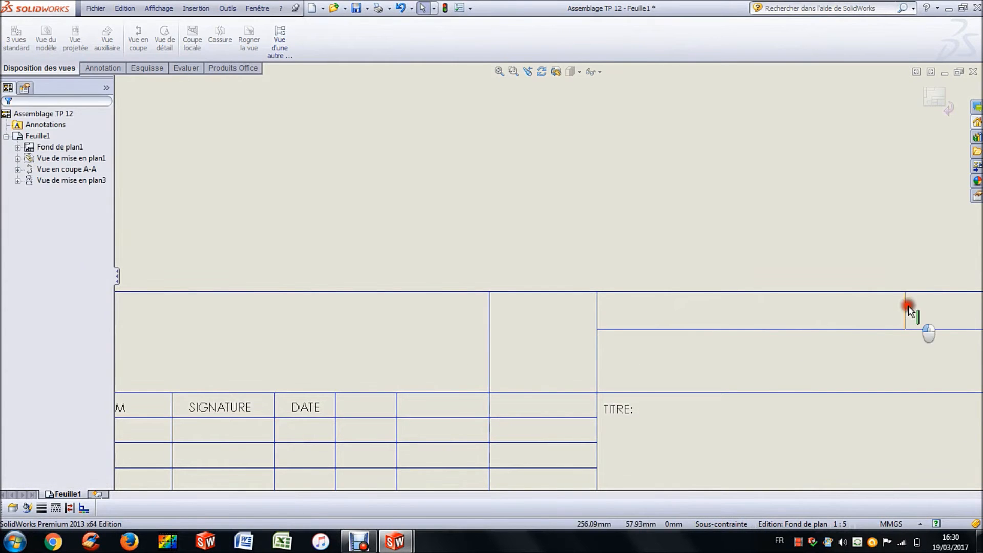
key(Delete)
click(819, 329)
key(Delete)
click(597, 353)
click(489, 348)
scroll(499, 347, up, 2)
key(Delete)
Delete the extra column lines around the DATE column and move the DATE heading toward the middle of the widened cell
click(442, 373)
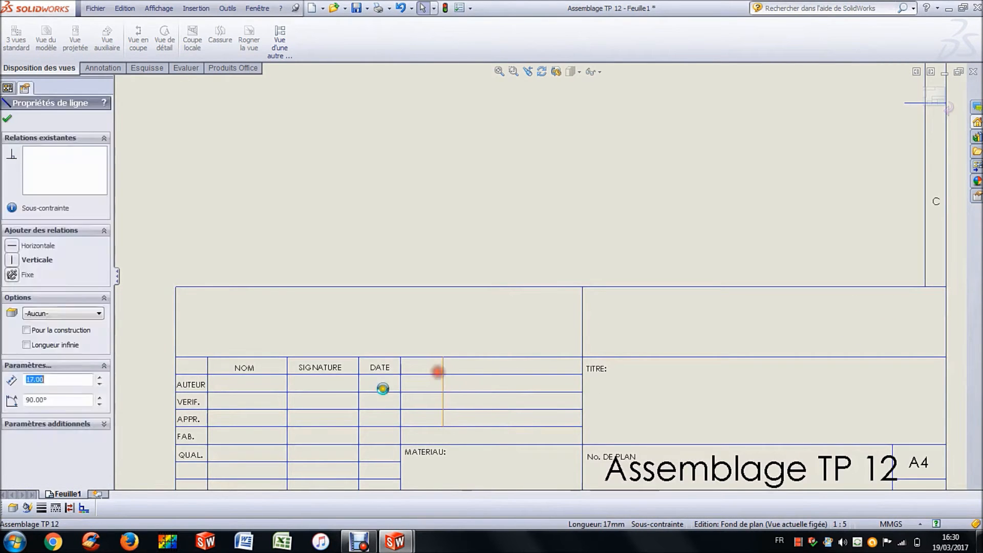
key(Delete)
drag(380, 367, 452, 362)
click(358, 386)
key(Delete)
Remove the empty upper row of the title block and leave sheet format editing
click(581, 323)
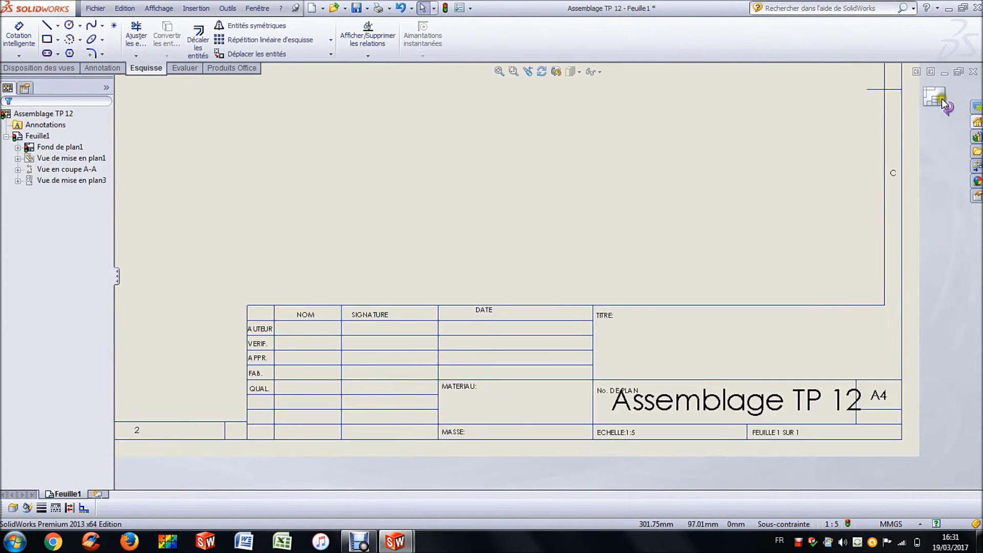
drag(941, 98, 648, 203)
scroll(570, 207, up, 3)
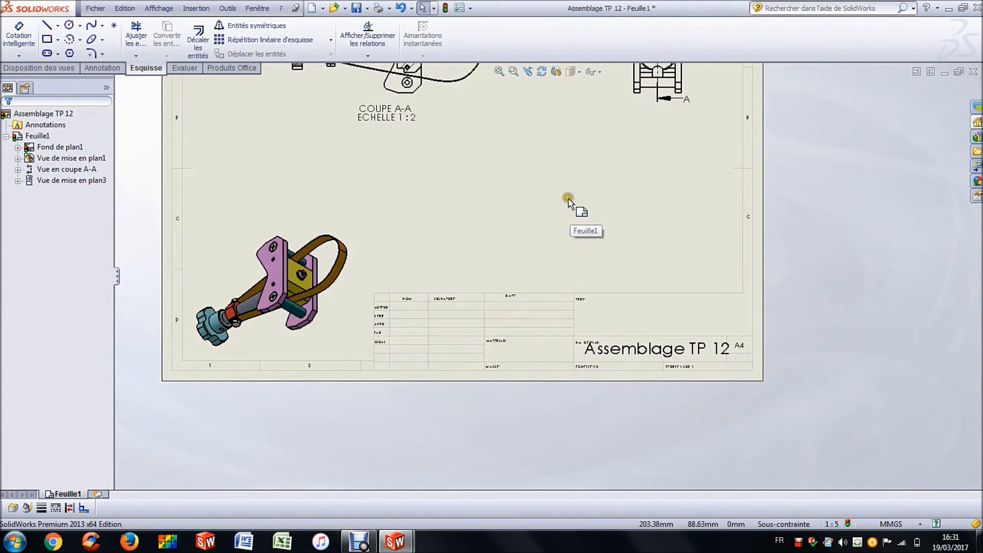
scroll(507, 93, up, 1)
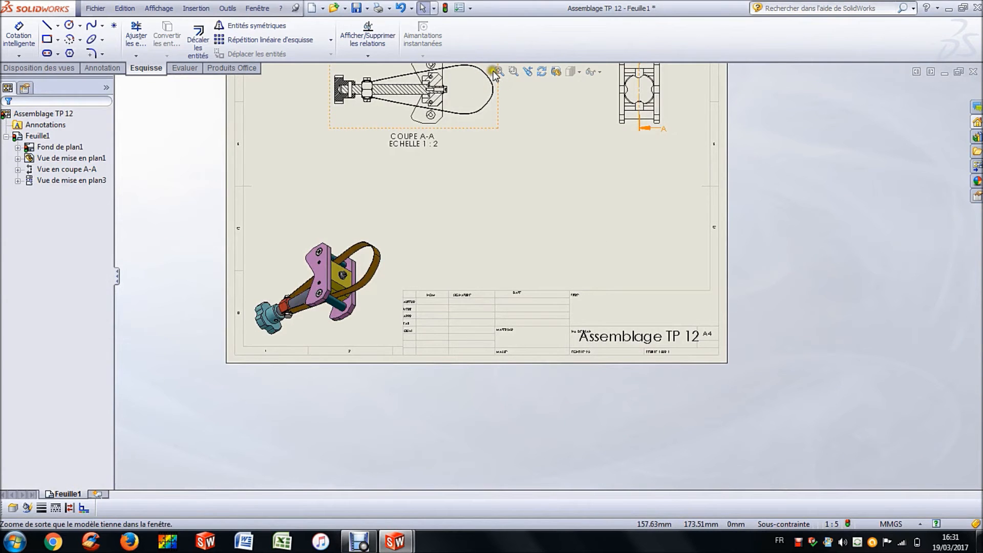
click(496, 73)
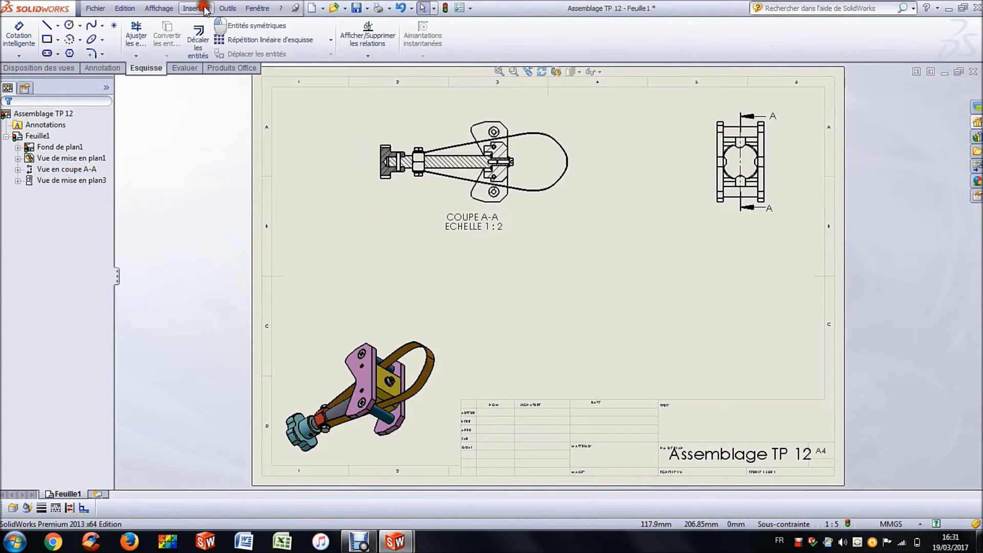
Insert a bill of materials from section view A-A with the bom-standard template and place it on the sheet
click(204, 10)
mouse_move(243, 71)
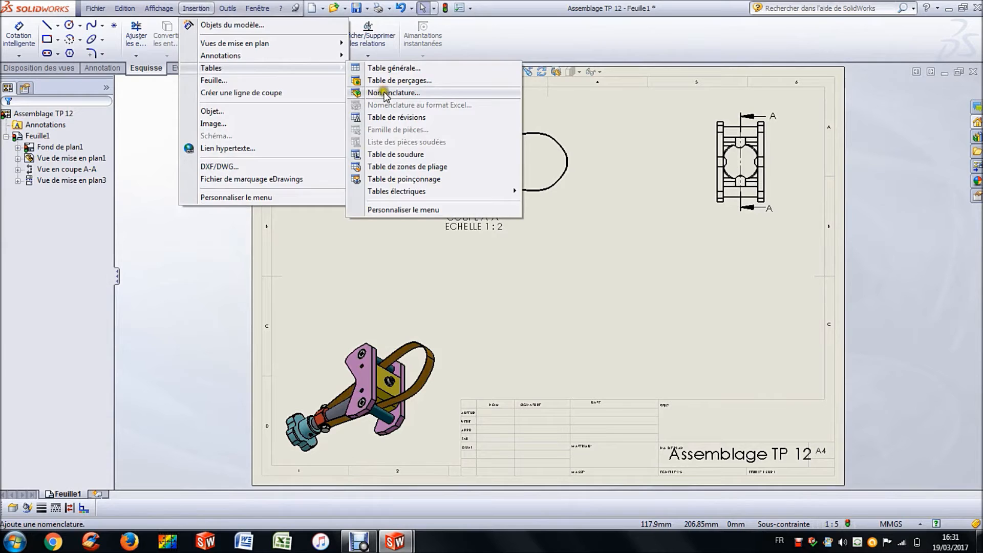
click(385, 93)
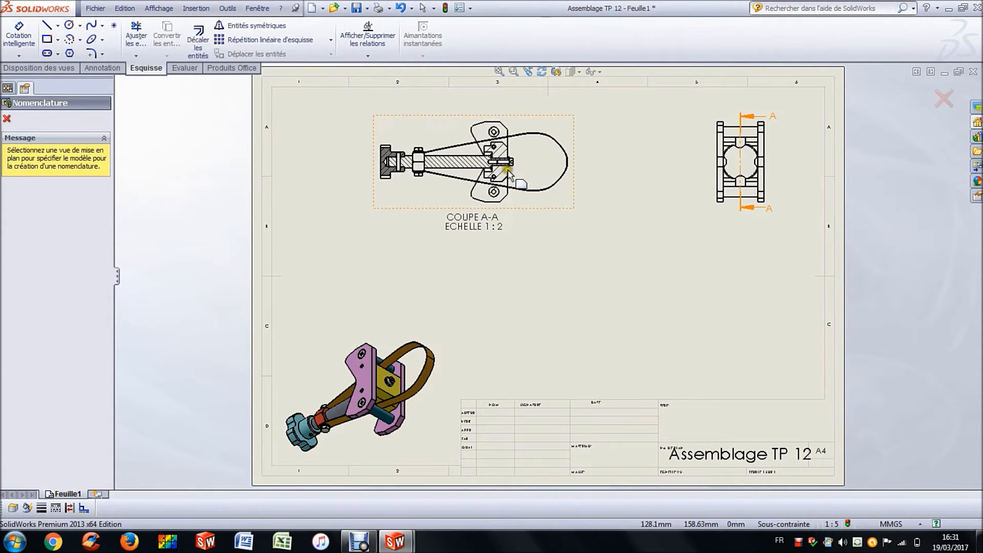
click(541, 158)
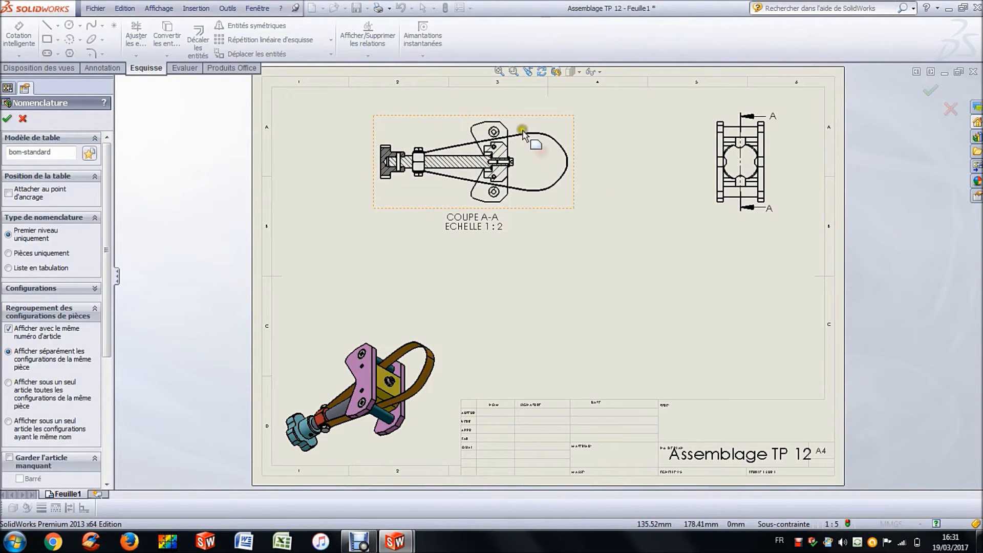
click(10, 120)
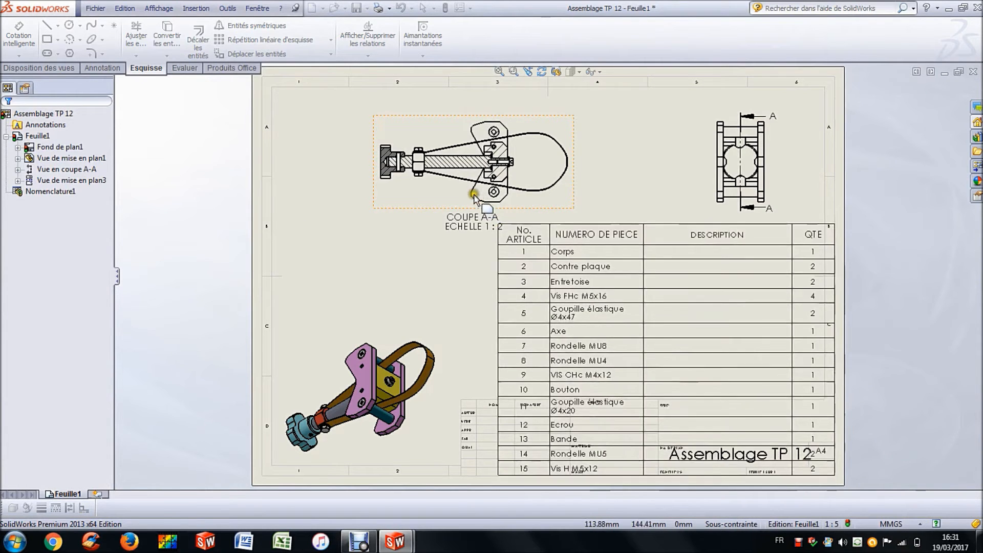
click(458, 191)
click(353, 259)
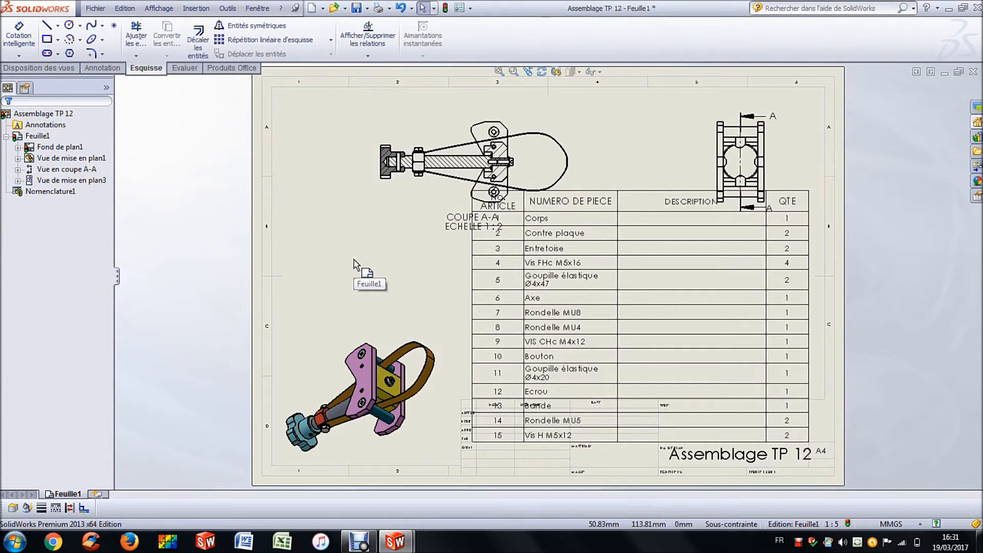
Move the QTE column directly after the No. ARTICLE column and set the table header to the bottom of the table
click(569, 282)
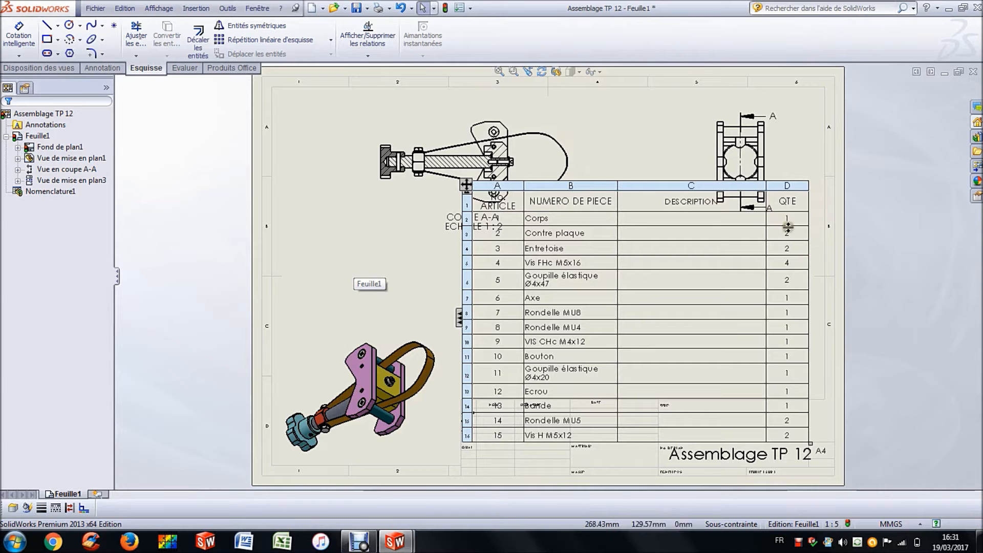
drag(792, 182, 529, 197)
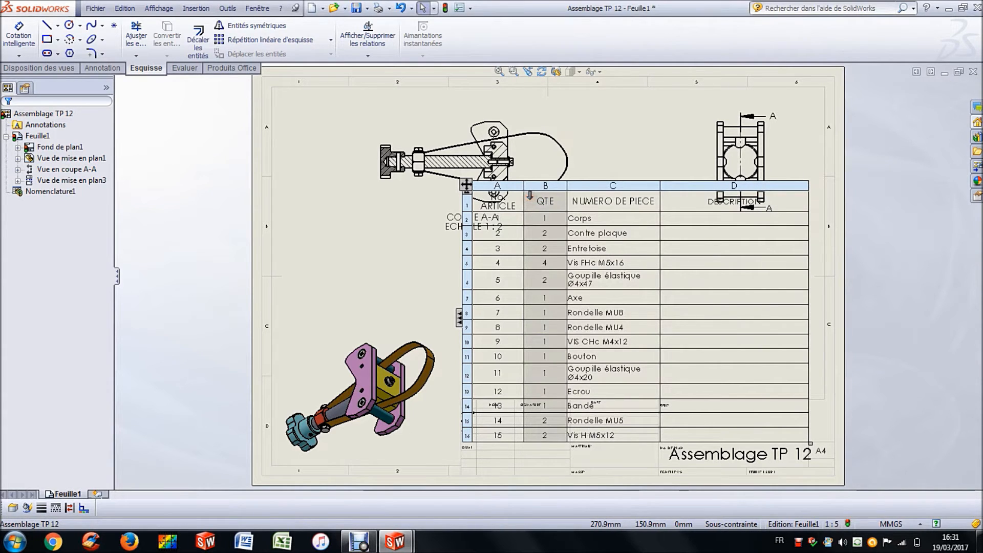
click(713, 253)
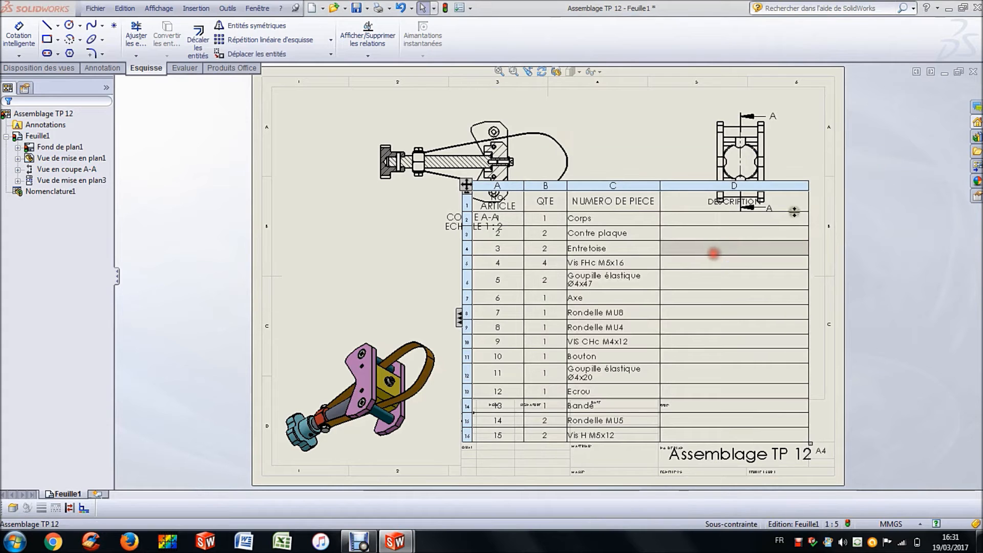
click(466, 184)
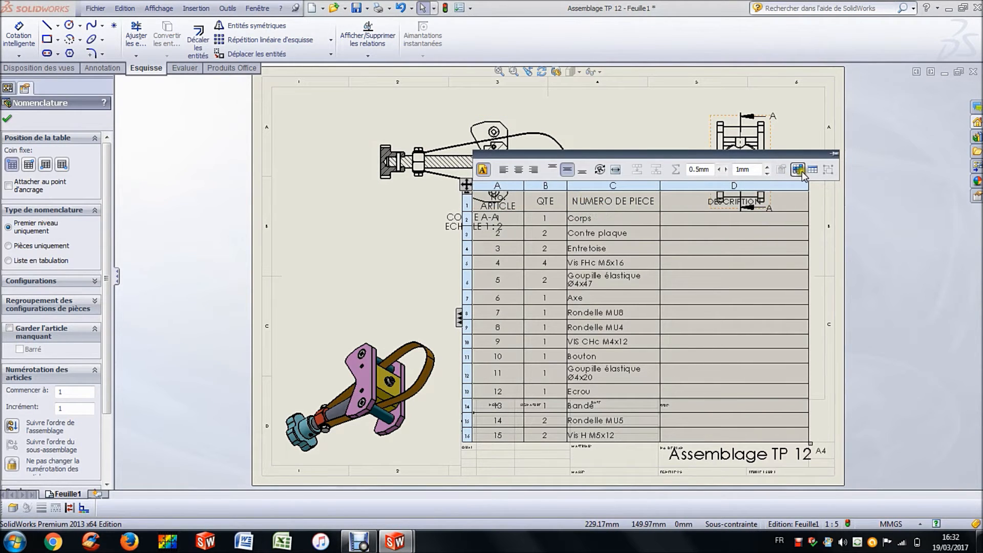
click(812, 170)
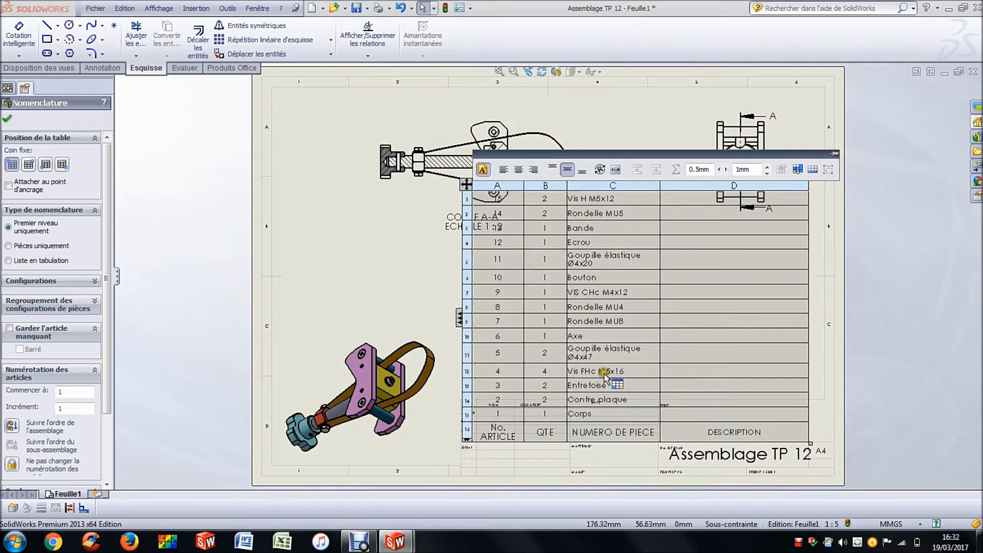
Rename the No. ARTICLE heading as "Rep." and the QTE heading as "Nbr." in the bill of materials
double_click(498, 438)
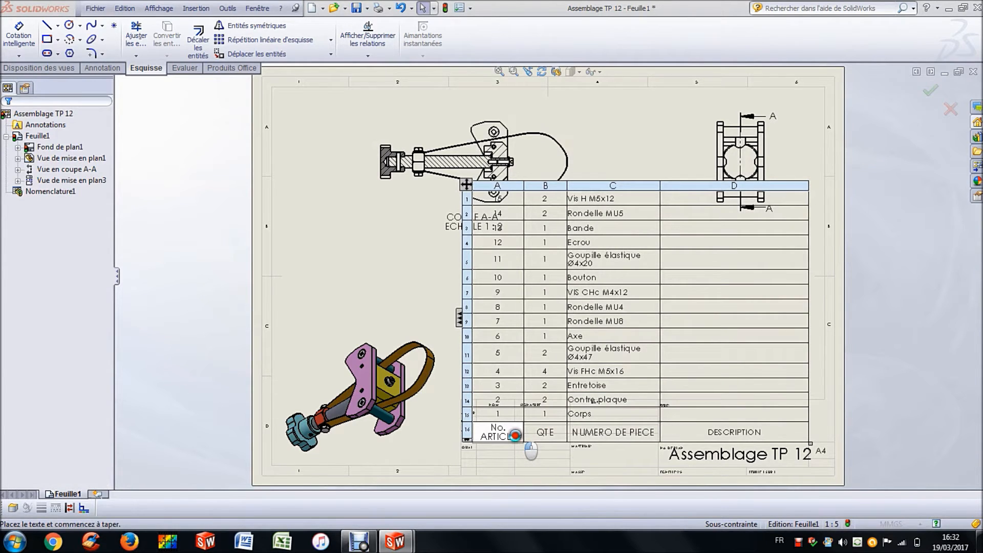
drag(516, 436, 479, 427)
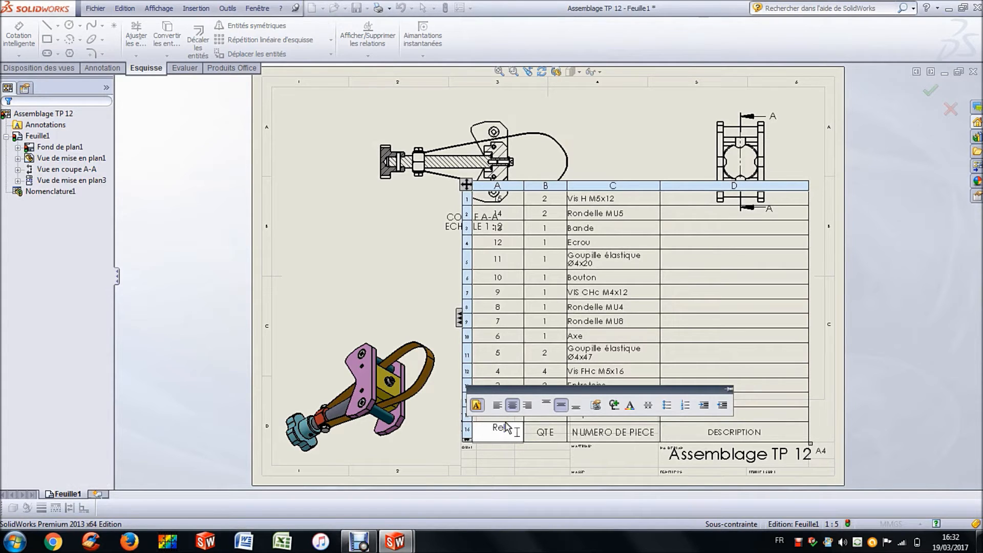
text(Rep:)
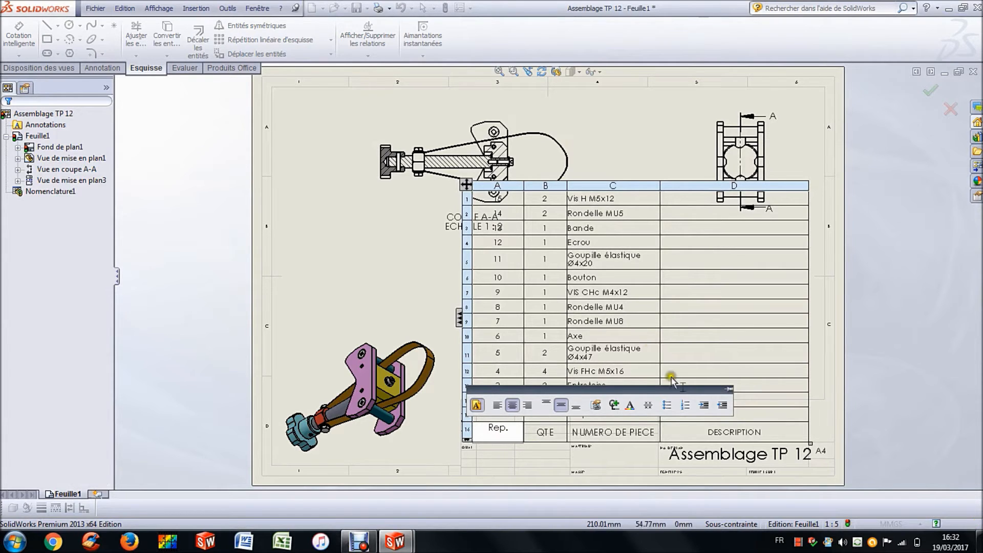
click(549, 434)
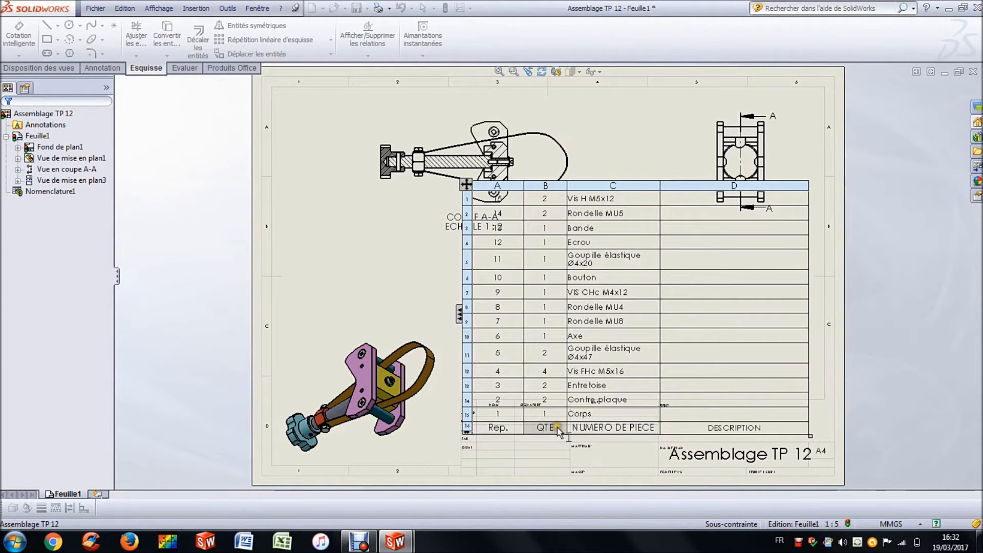
click(558, 429)
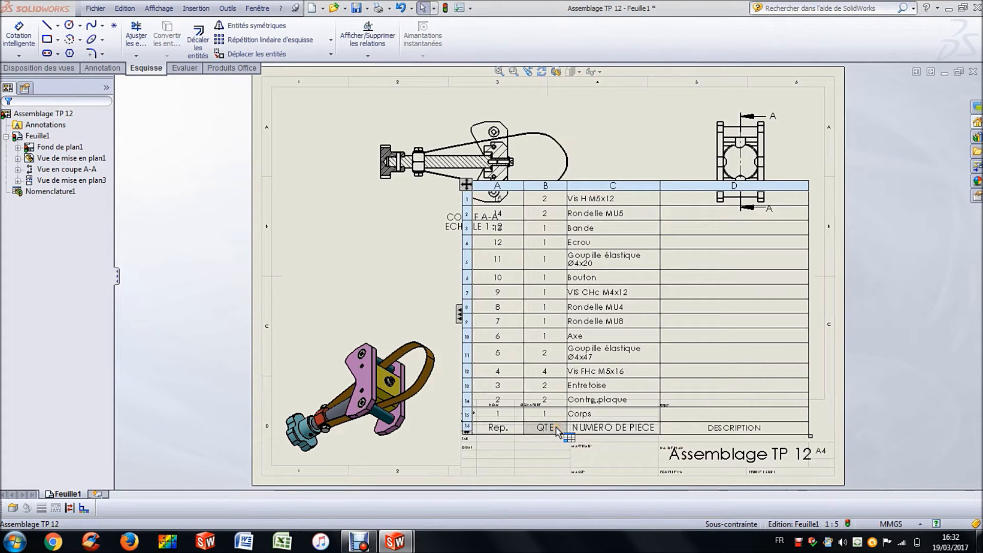
double_click(556, 429)
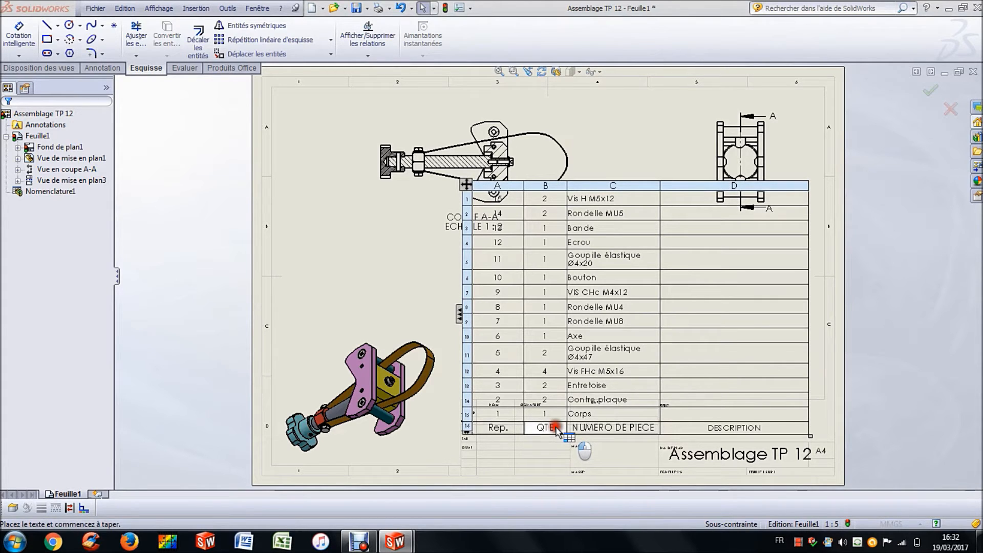
key(BackSpace)
key(BackSpace)
key(BackSpace)
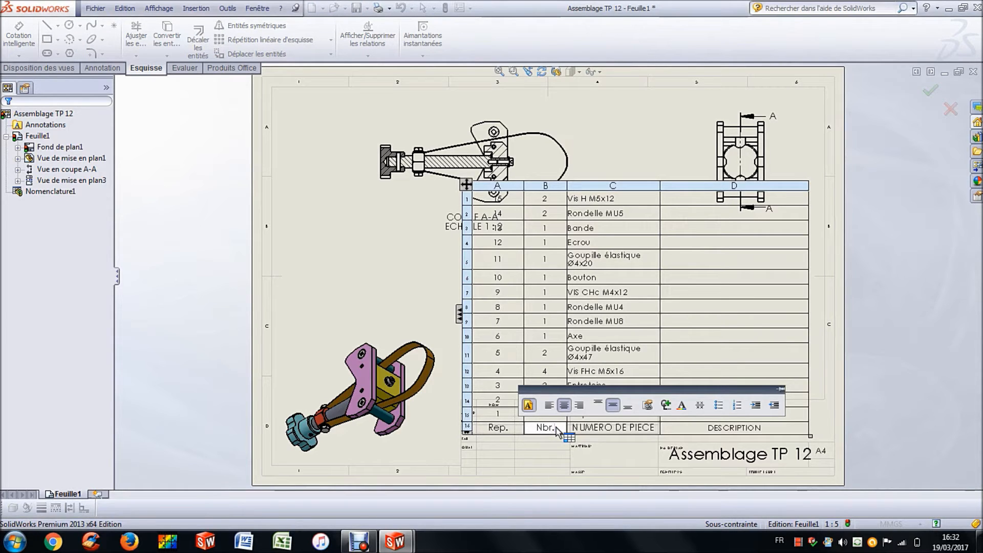
Rename the NUMERO DE PIECE heading as "Désignation"
click(608, 429)
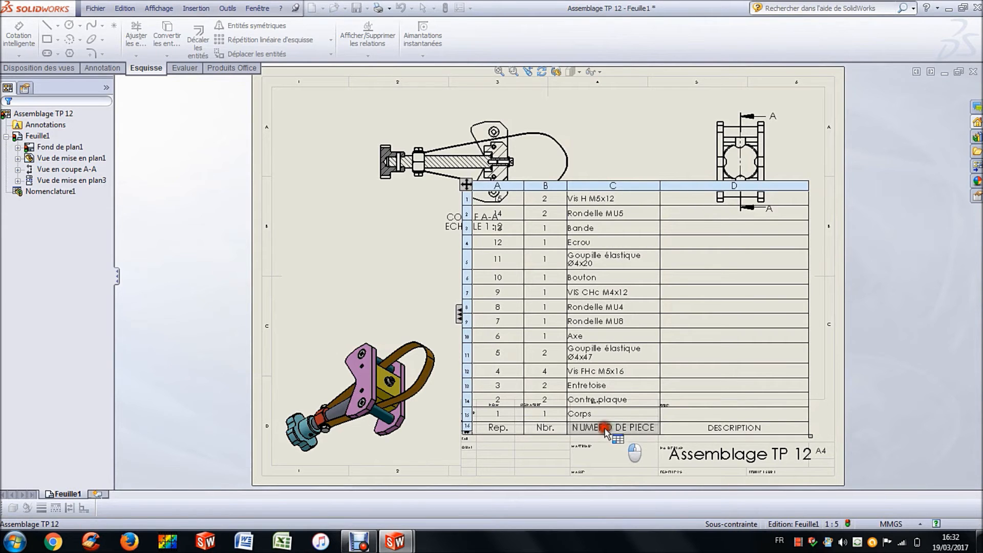
double_click(617, 422)
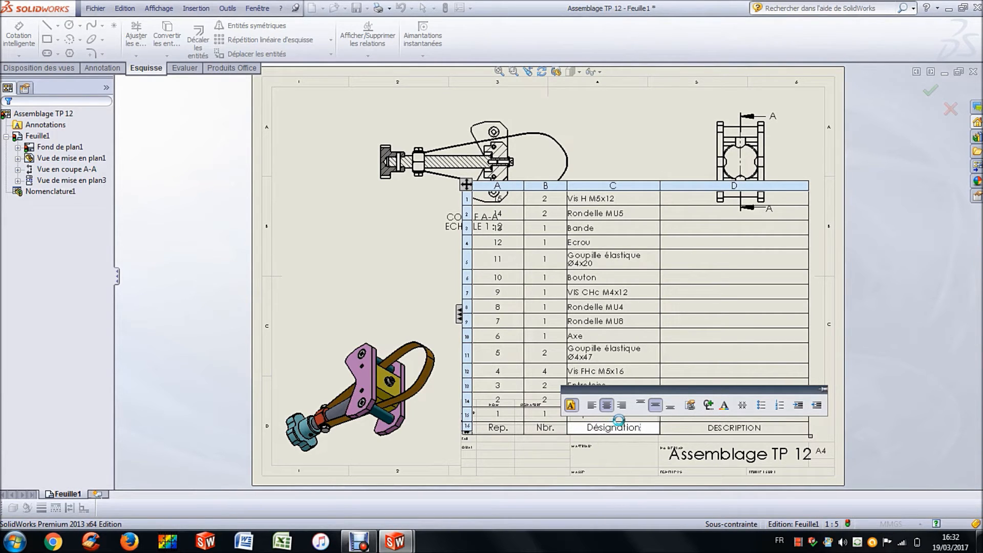
click(766, 363)
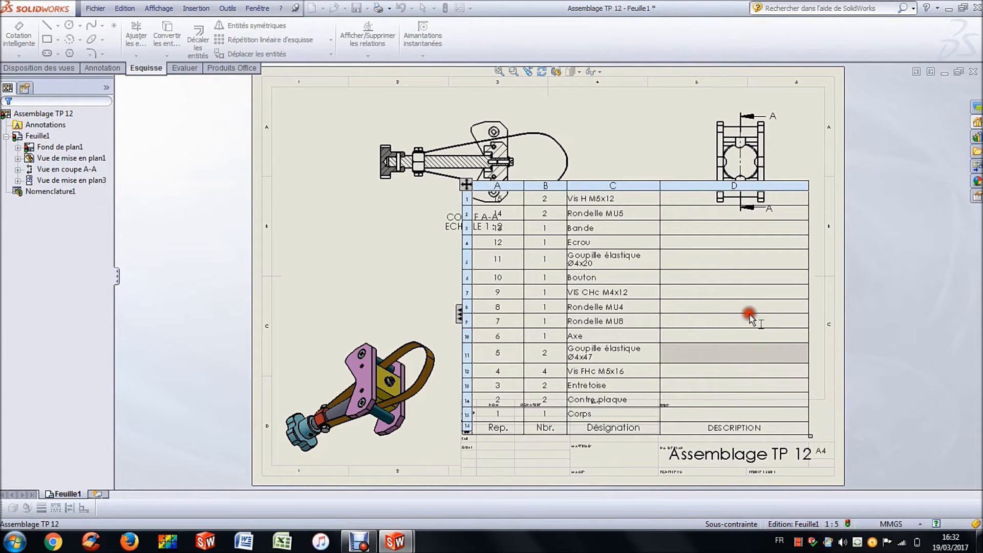
Try to fit the "Goupille élastique Ø4x20" text to its cell width, and undo it
click(536, 190)
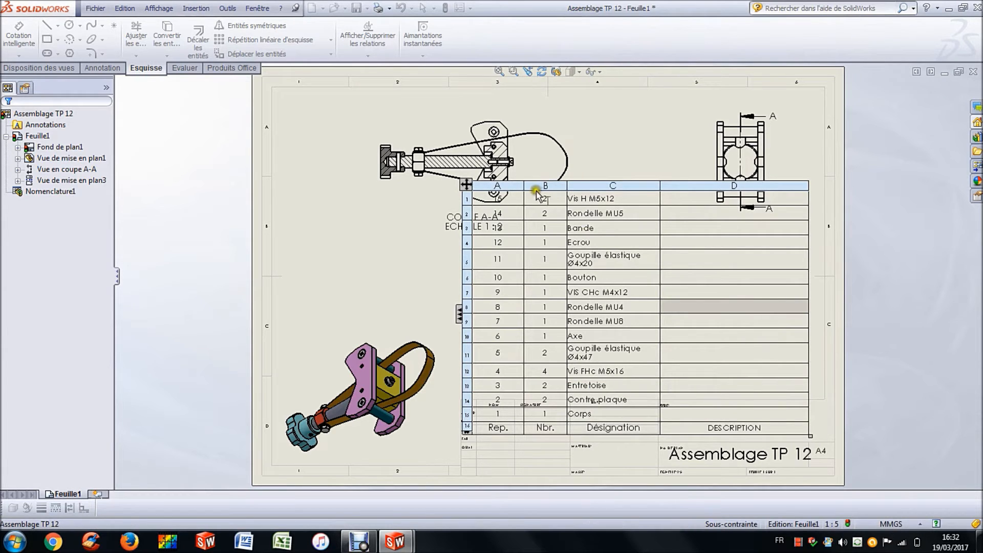
click(523, 227)
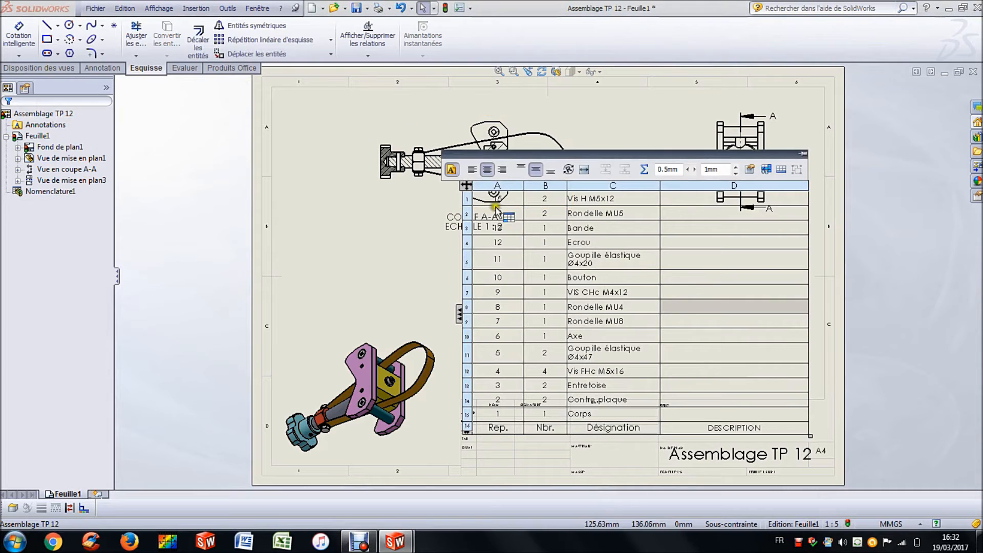
click(584, 172)
click(621, 256)
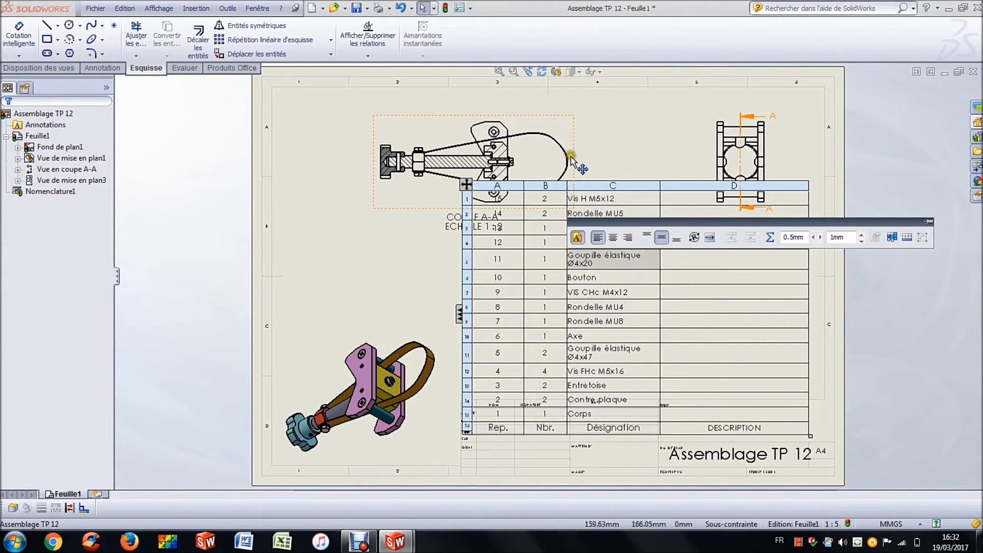
click(694, 238)
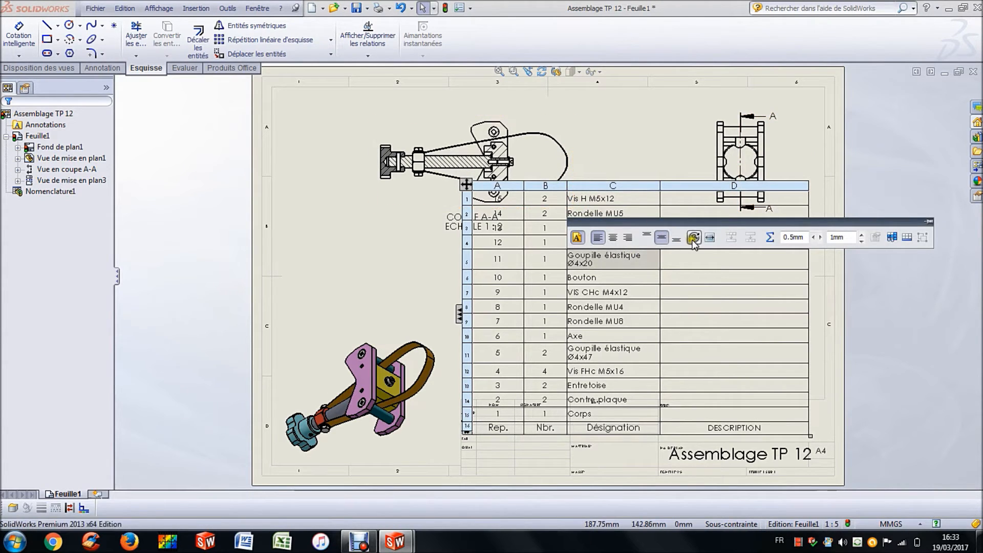
click(715, 240)
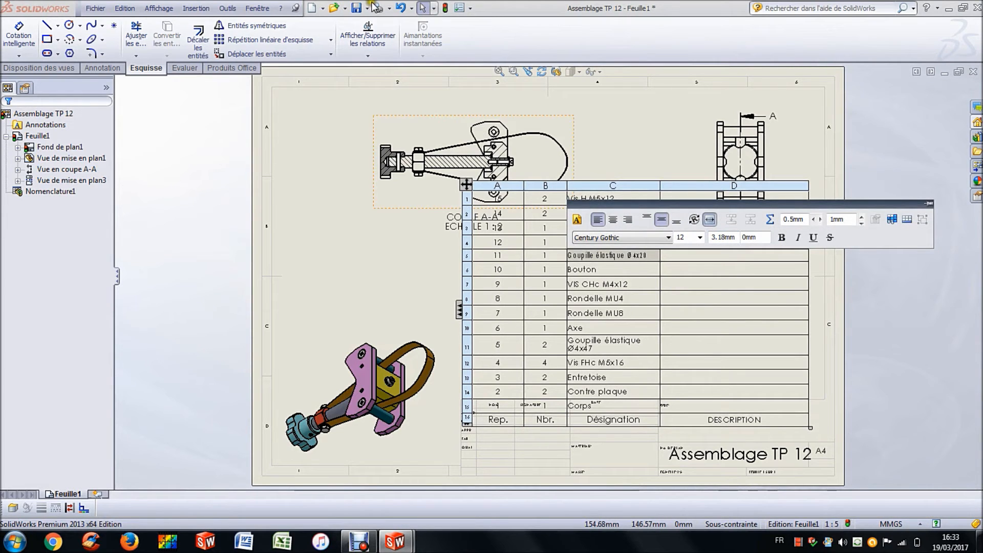
click(402, 8)
click(676, 254)
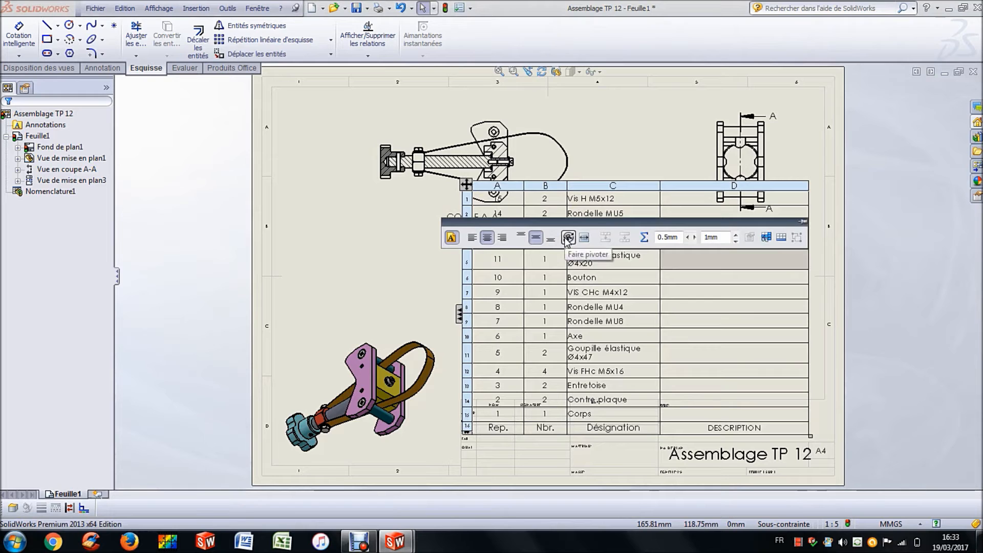
click(771, 236)
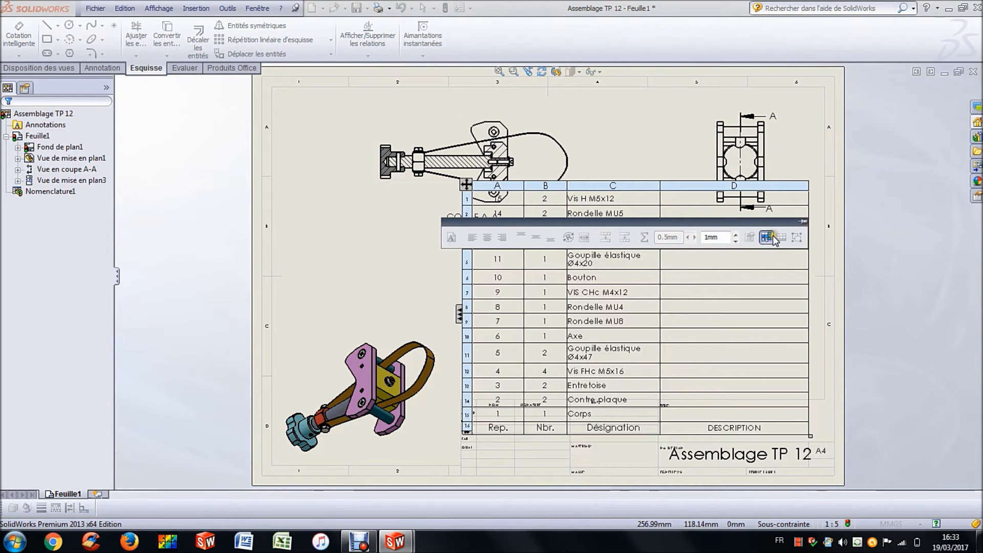
click(768, 238)
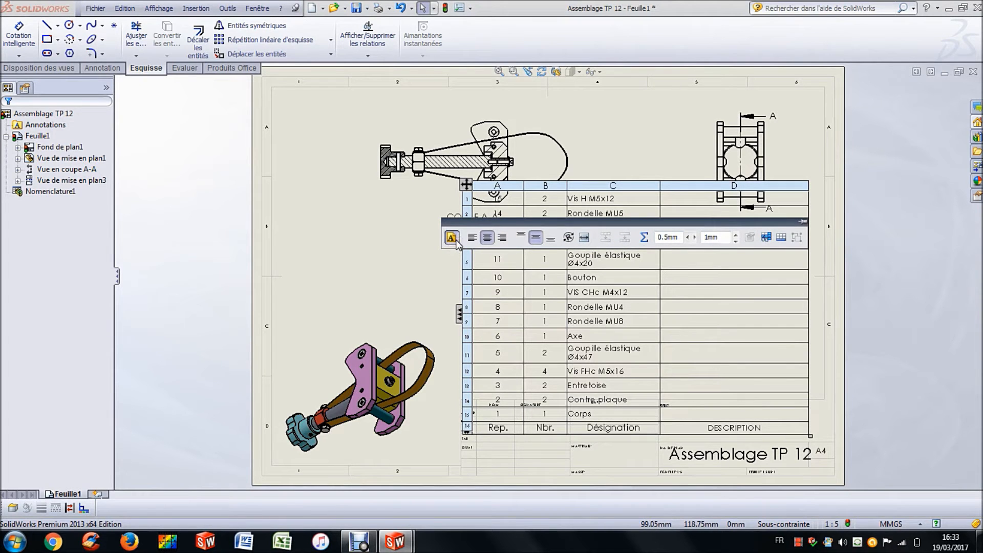
Widen the Désignation column so each part name fits on one line, and narrow the DESCRIPTION column
click(408, 263)
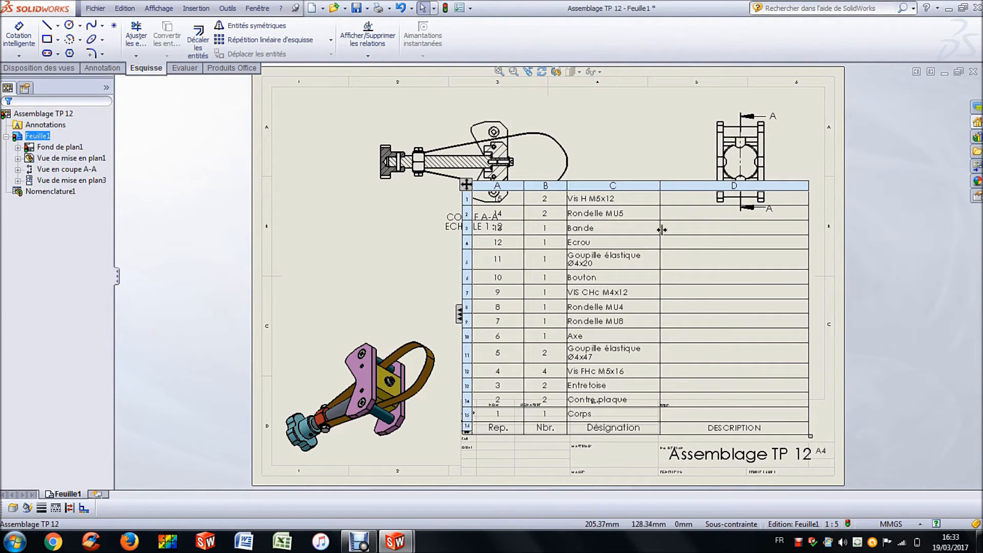
drag(658, 224, 695, 232)
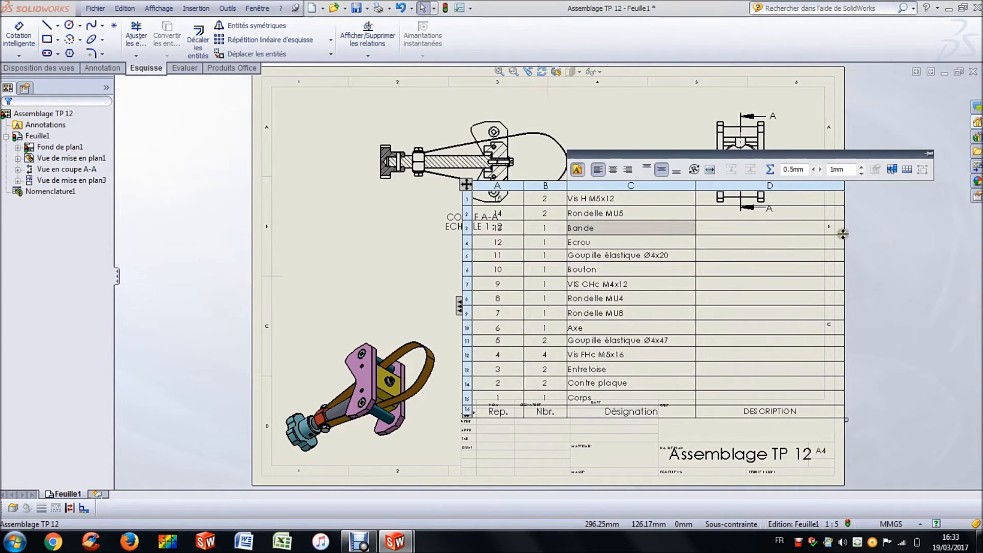
drag(843, 235, 814, 237)
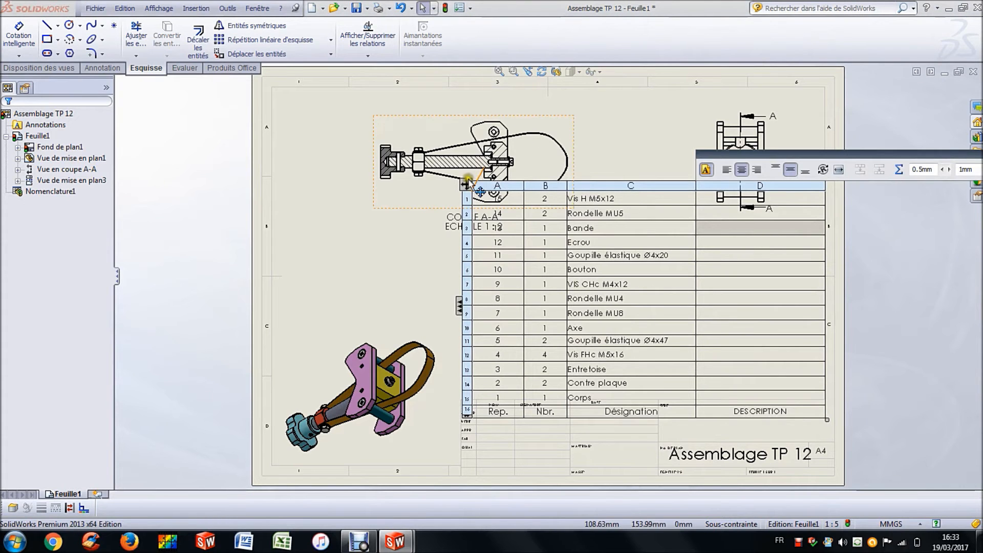
Select the whole bill of materials and reduce its vertical cell padding to shorten all rows
drag(466, 180, 478, 193)
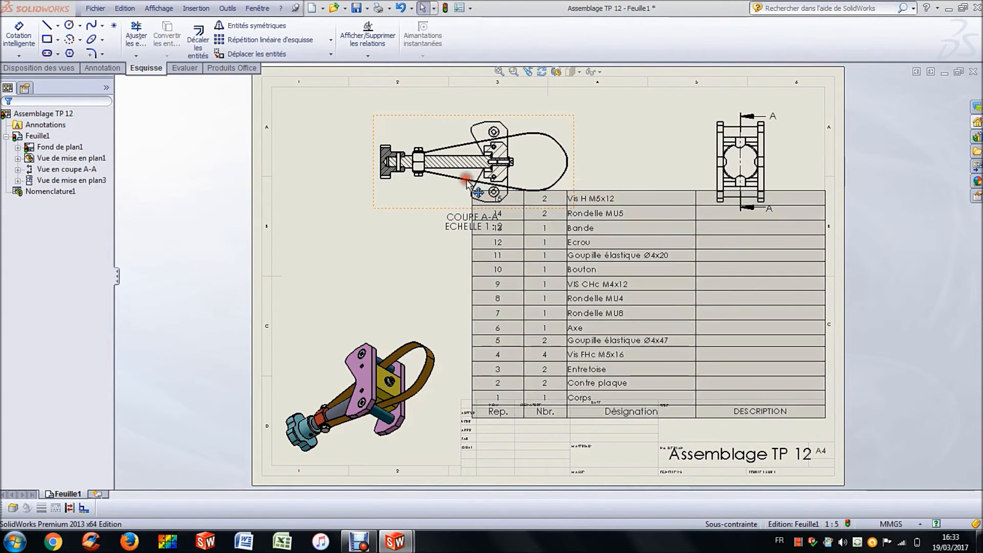
click(707, 228)
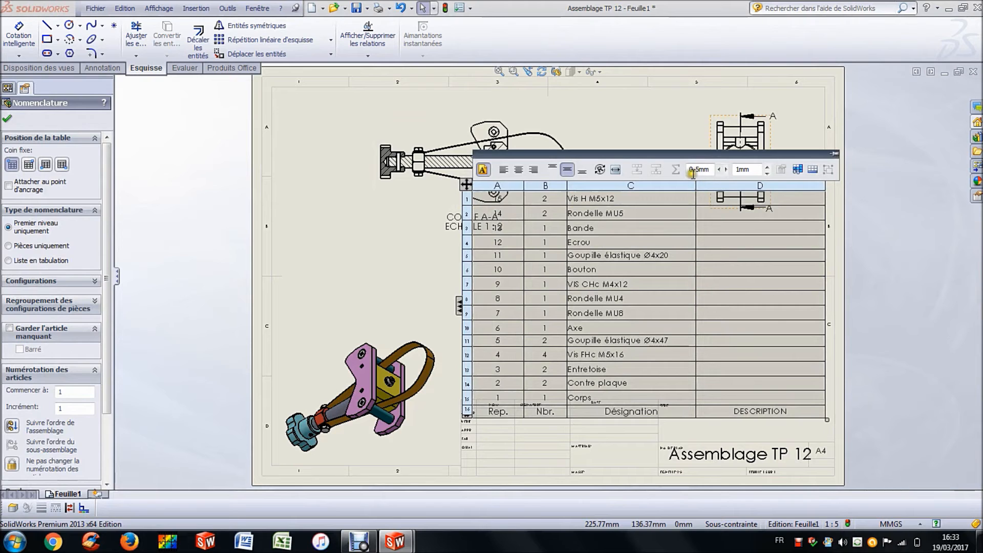
click(767, 171)
click(767, 171)
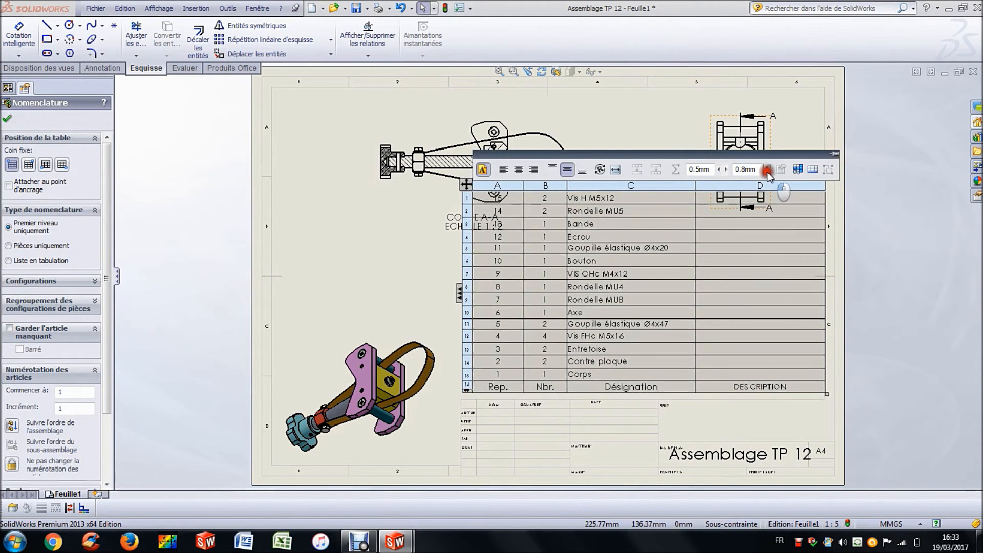
click(767, 170)
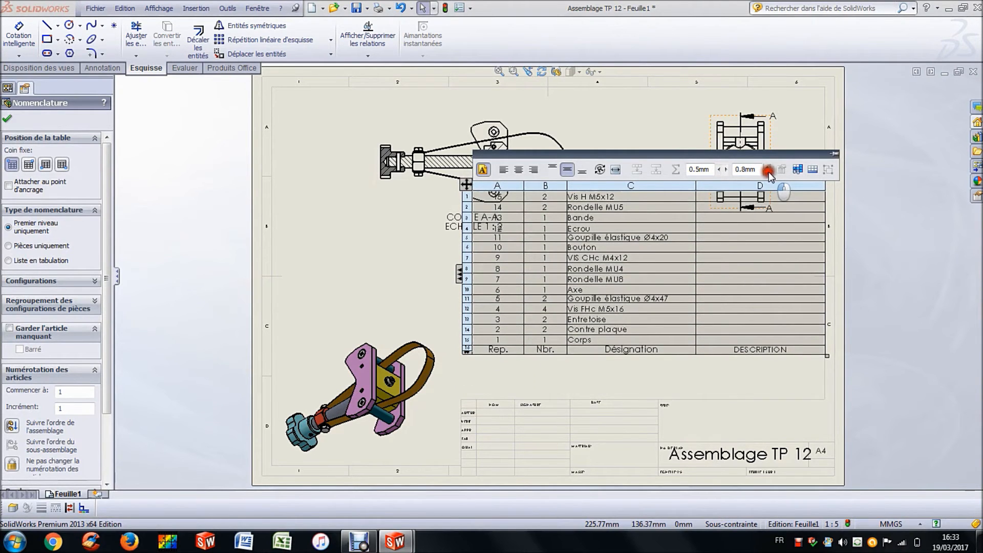
Seat the bill of materials on the title block and reposition section A-A, the front view and the isometric view around it
drag(467, 183, 474, 231)
click(429, 127)
drag(482, 115, 419, 108)
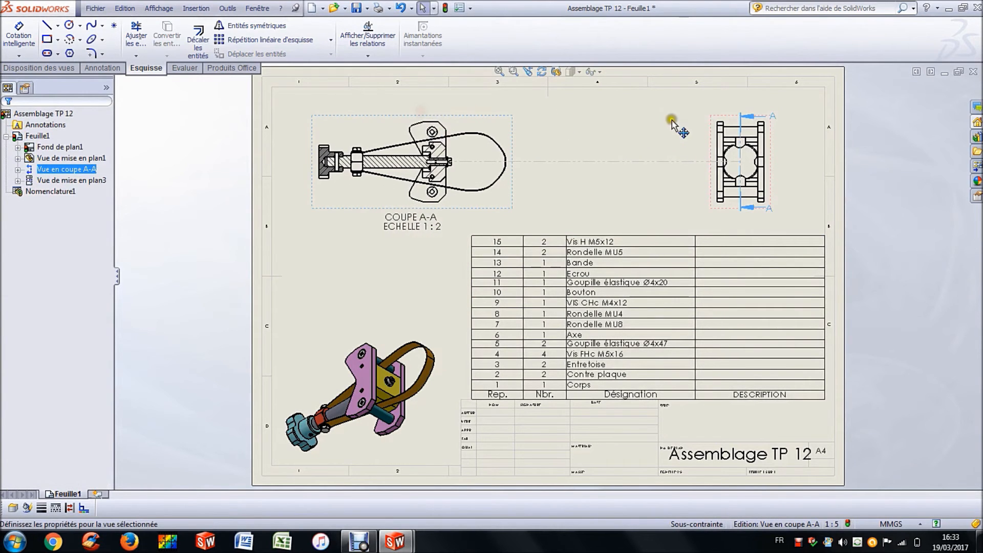
mouse_move(703, 118)
mouse_down()
mouse_move(687, 122)
mouse_move(692, 114)
mouse_up()
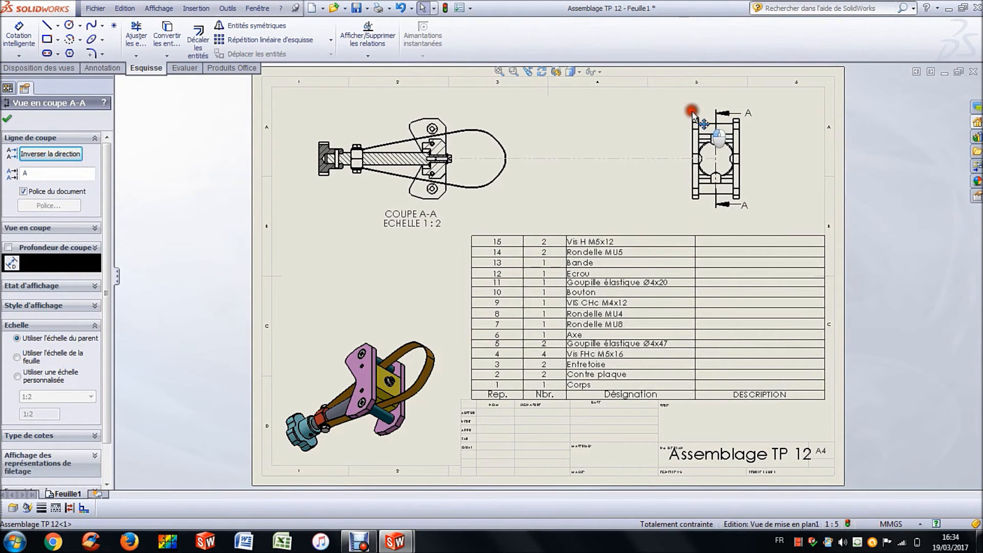
click(344, 358)
drag(406, 307, 411, 292)
click(493, 279)
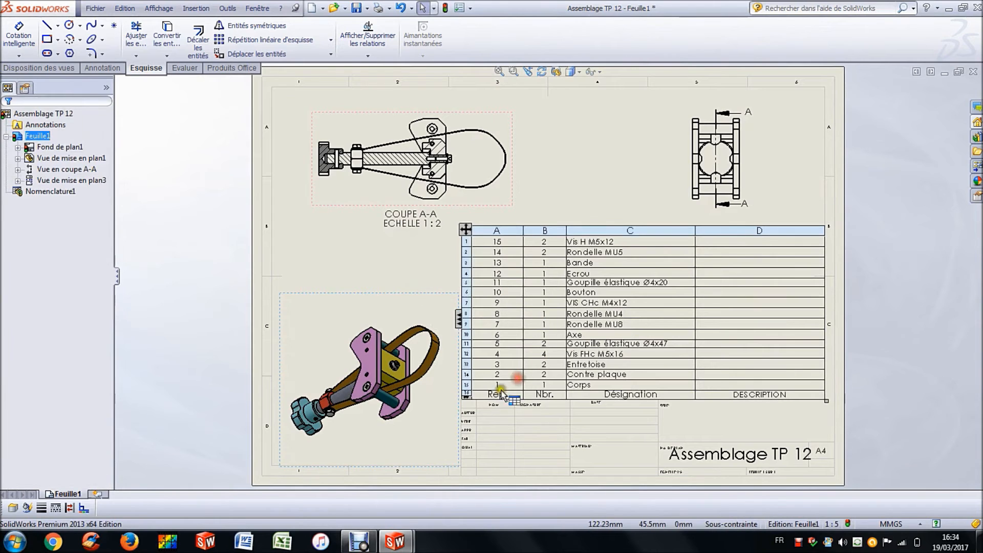
click(476, 326)
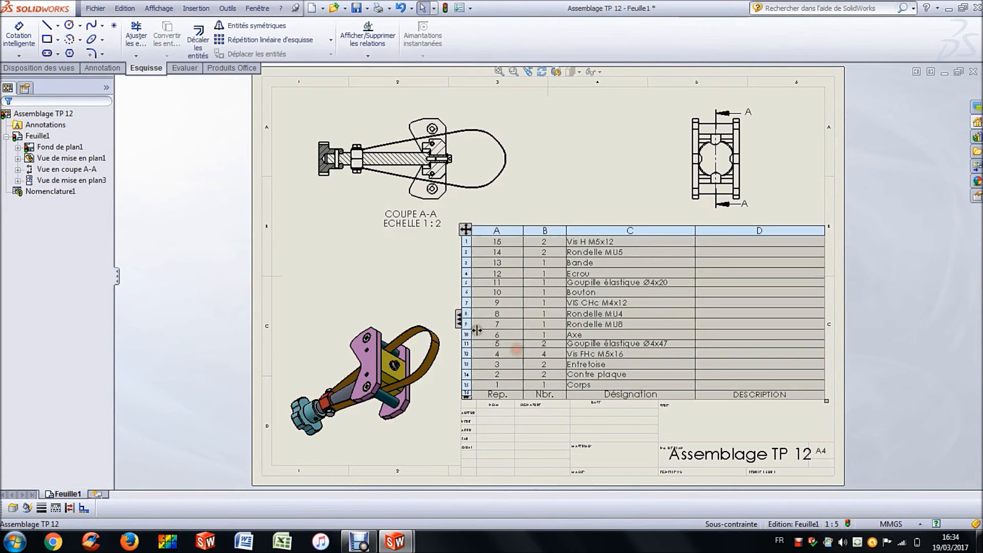
click(470, 316)
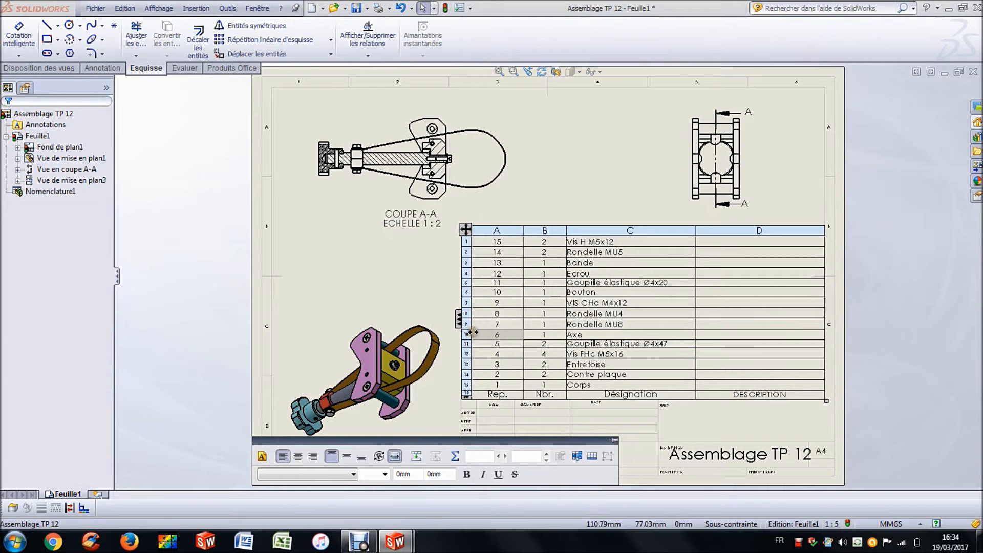
click(472, 332)
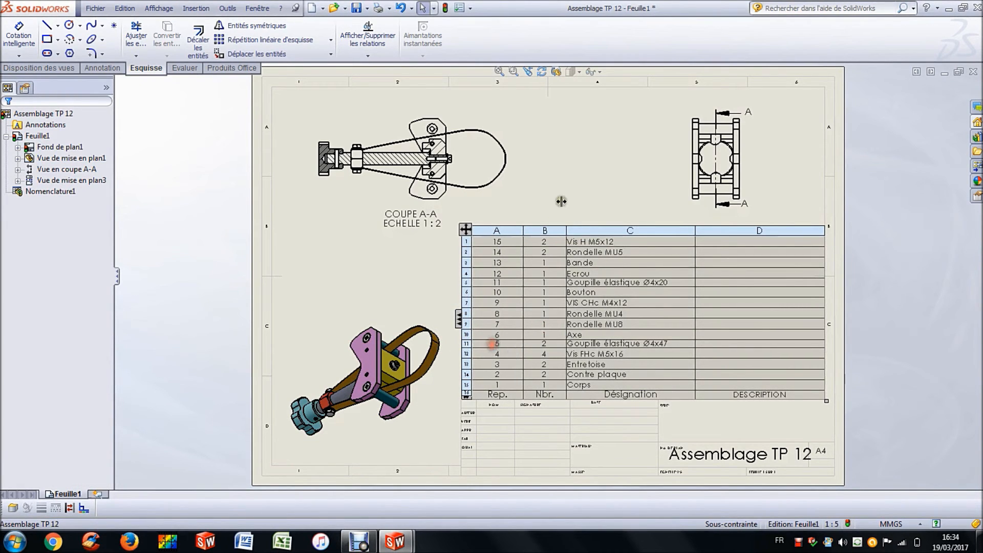
click(555, 181)
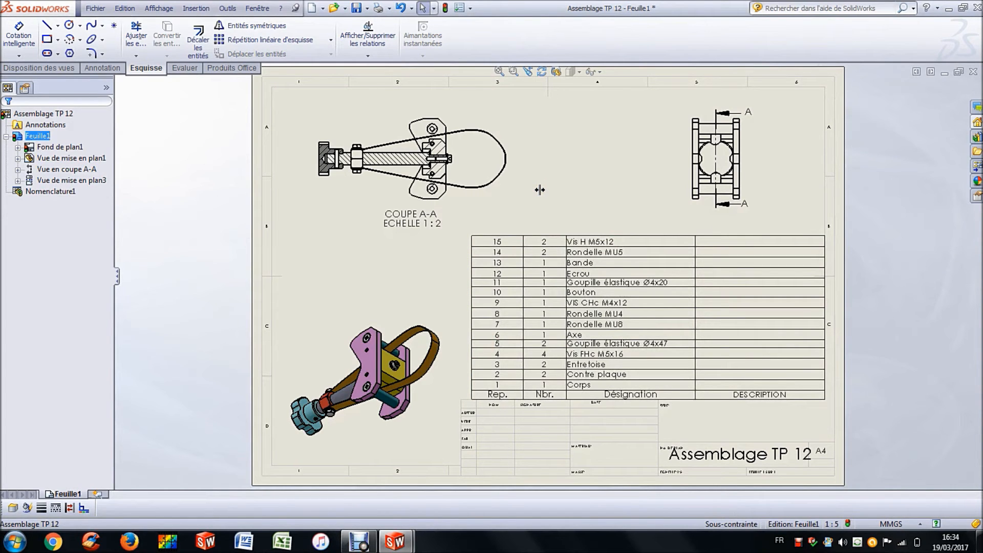
Attach balloons to Bouton, the Ø4x20 spring pin and Axe, placing them in a row above section A-A
scroll(374, 141, down, 5)
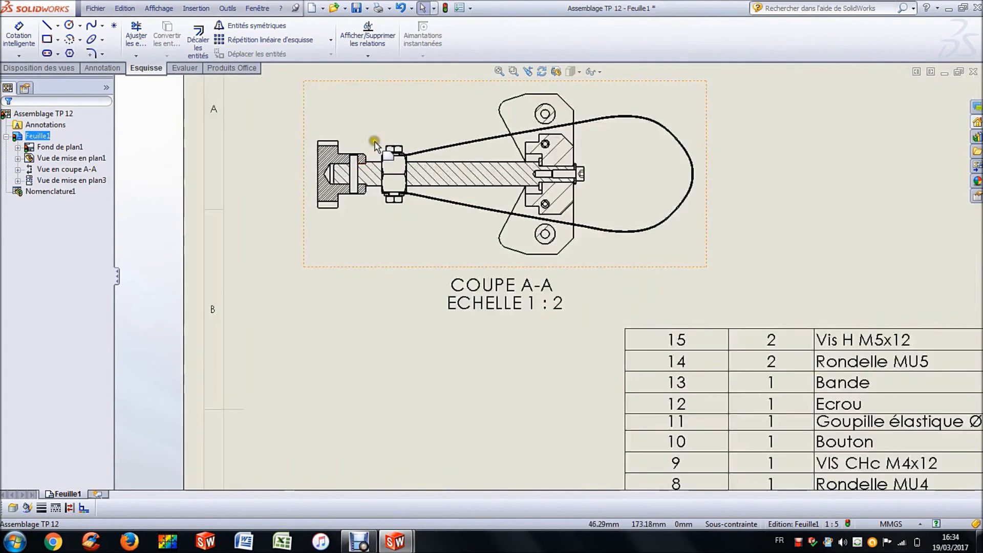
scroll(452, 125, up, 3)
scroll(502, 125, down, 2)
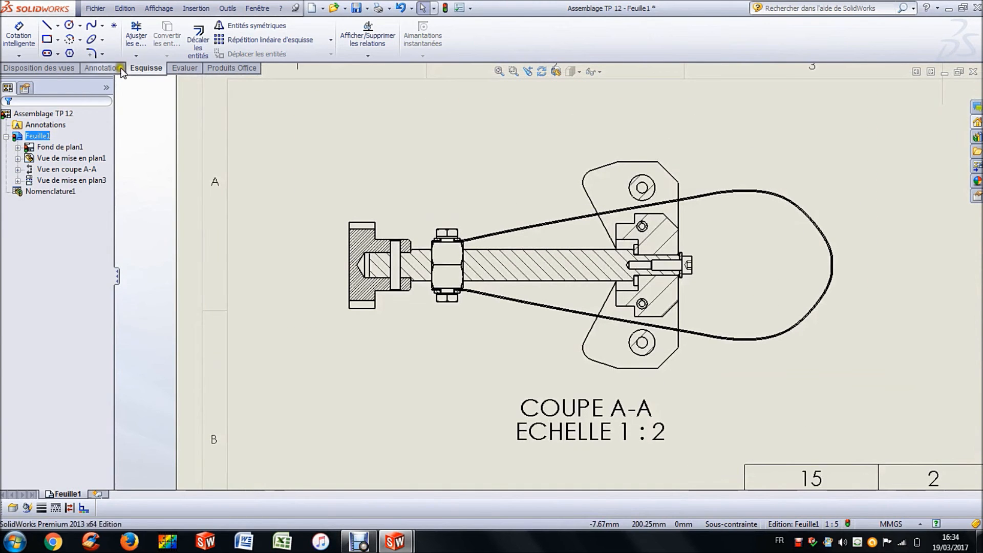
click(102, 67)
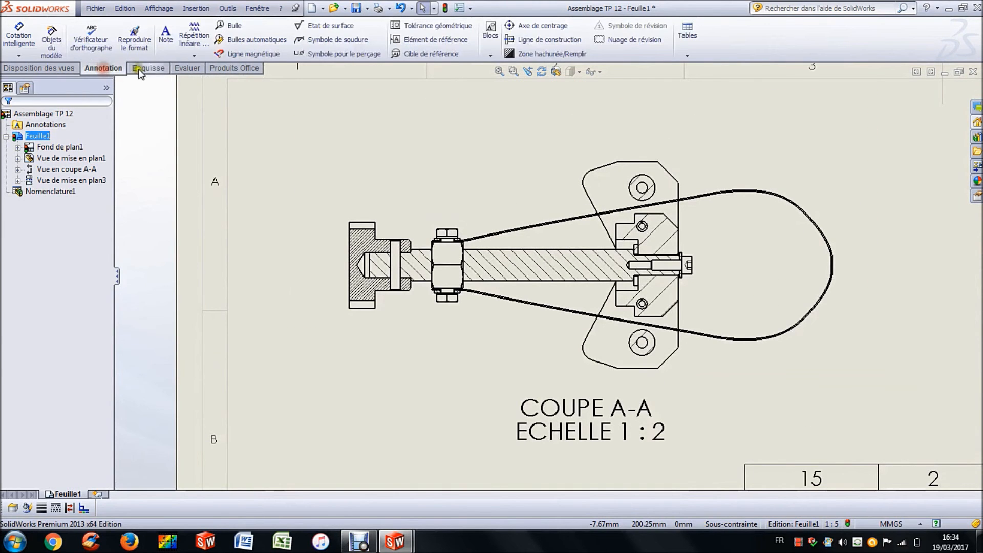
click(232, 29)
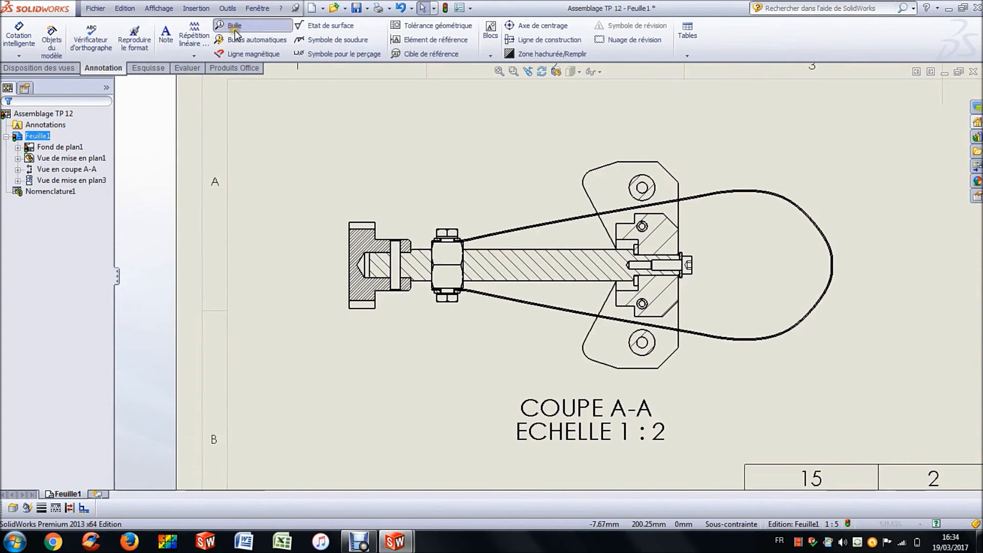
click(354, 239)
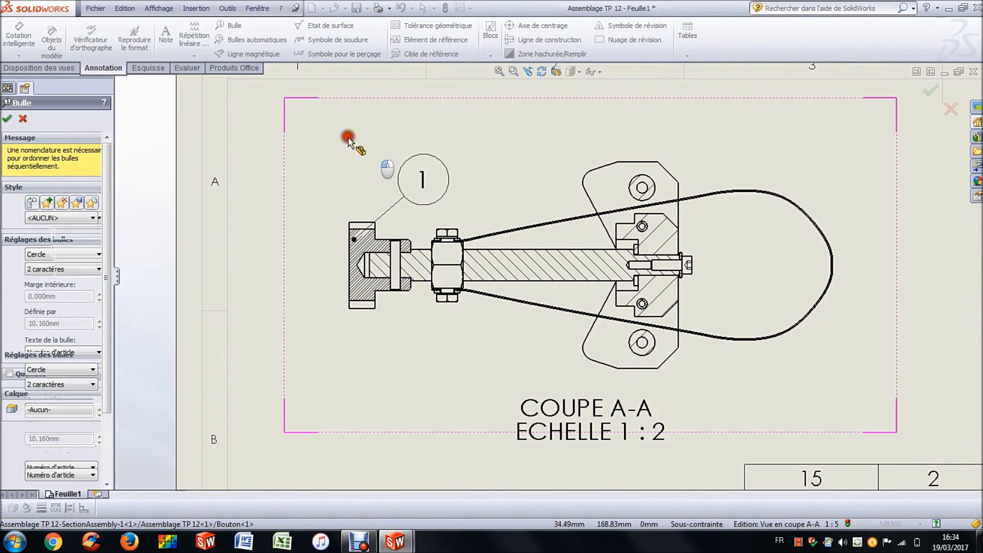
click(299, 124)
click(396, 249)
click(364, 129)
click(416, 257)
click(422, 116)
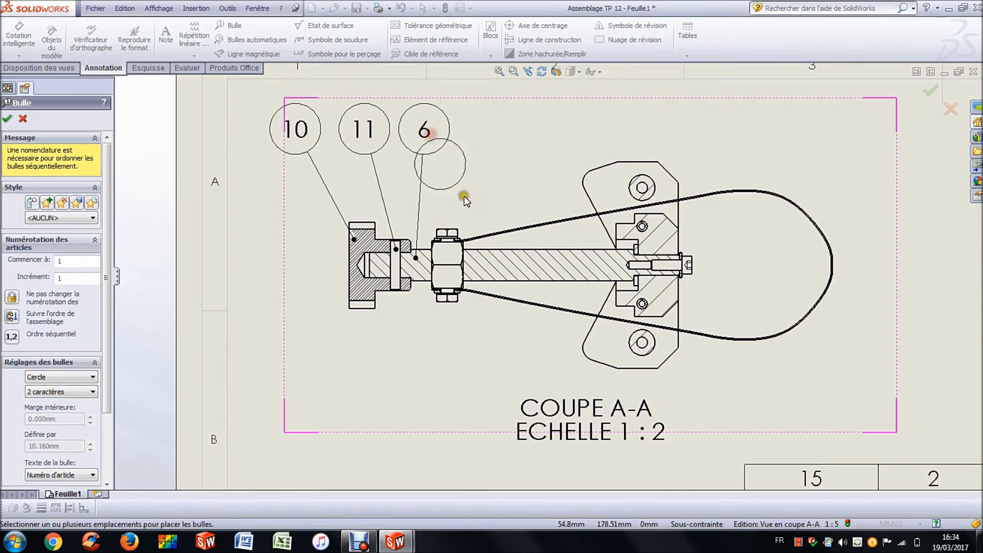
Add balloons for Vis H M5x12 and Rondelle MU5 above section A-A, and one for Ecrou below it
scroll(446, 184, down, 2)
click(442, 253)
click(507, 107)
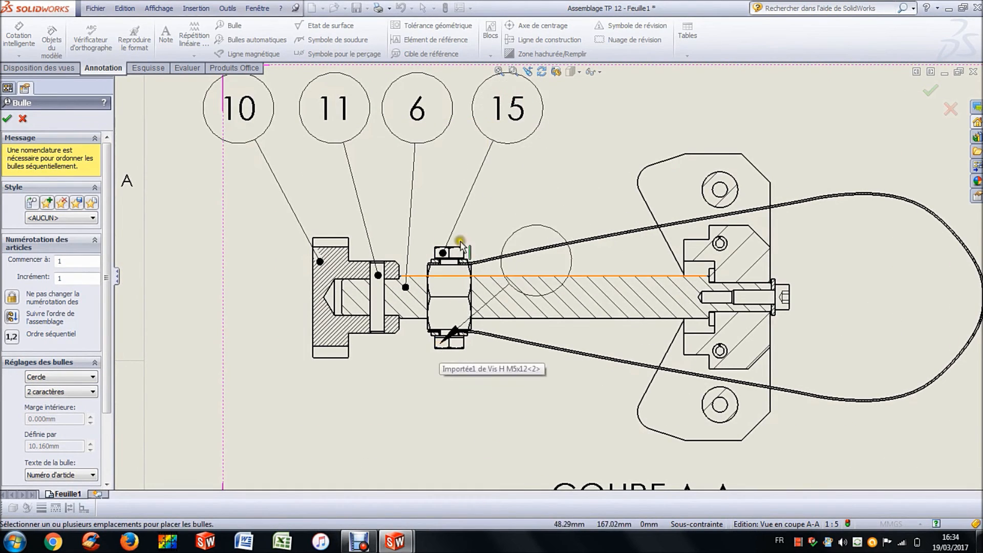
scroll(467, 262, down, 3)
click(467, 261)
scroll(468, 262, up, 2)
scroll(680, 110, up, 3)
click(654, 121)
scroll(597, 377, up, 2)
click(516, 320)
click(402, 449)
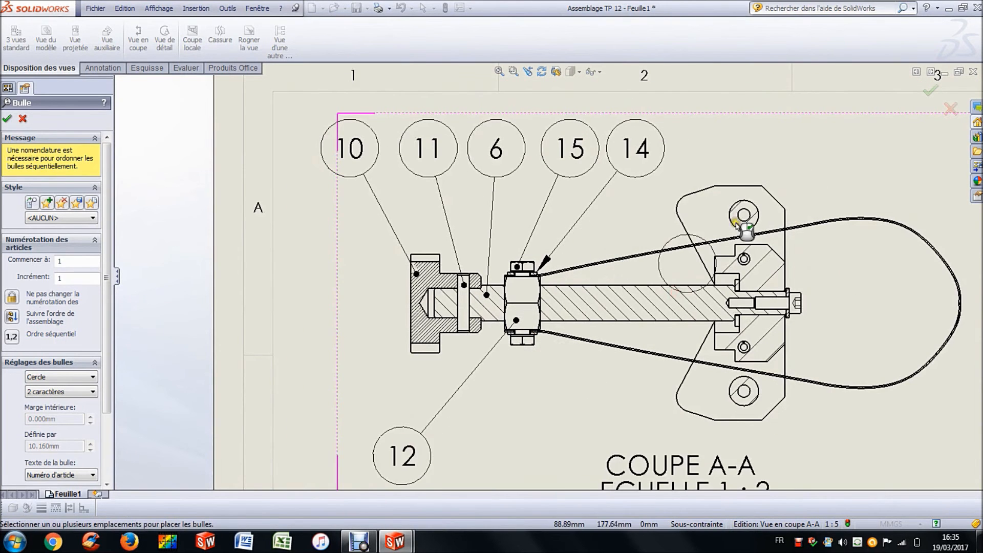
Add balloons for Entretoise and Contre plaque above section A-A, and one for Bande below it beside the Ecrou balloon
scroll(870, 153, down, 2)
click(717, 219)
click(802, 138)
click(660, 222)
scroll(547, 341, down, 2)
click(543, 318)
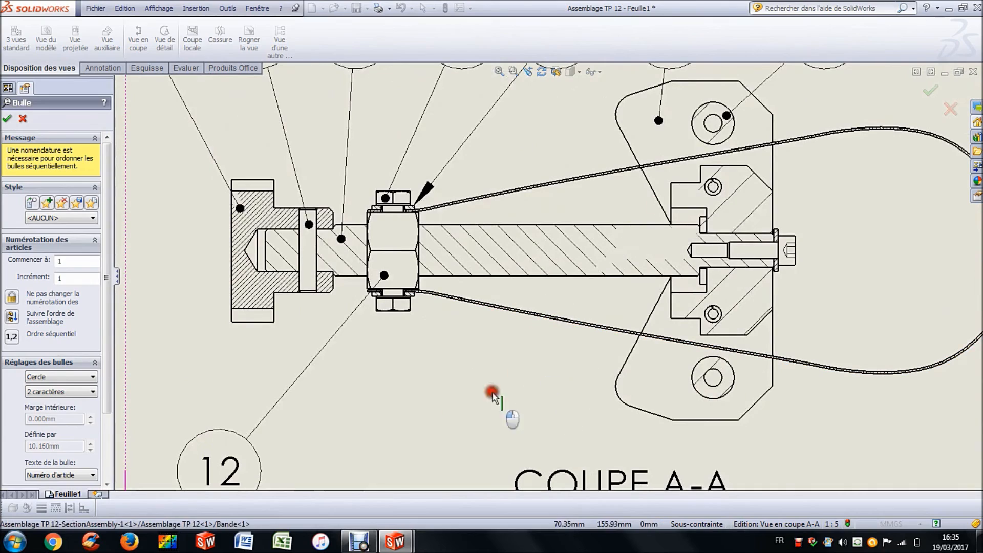
click(404, 445)
Add balloons for VIS CHc M4x12 and Rondelle MU4, extending the row above section A-A
scroll(760, 233, down, 4)
scroll(709, 241, up, 2)
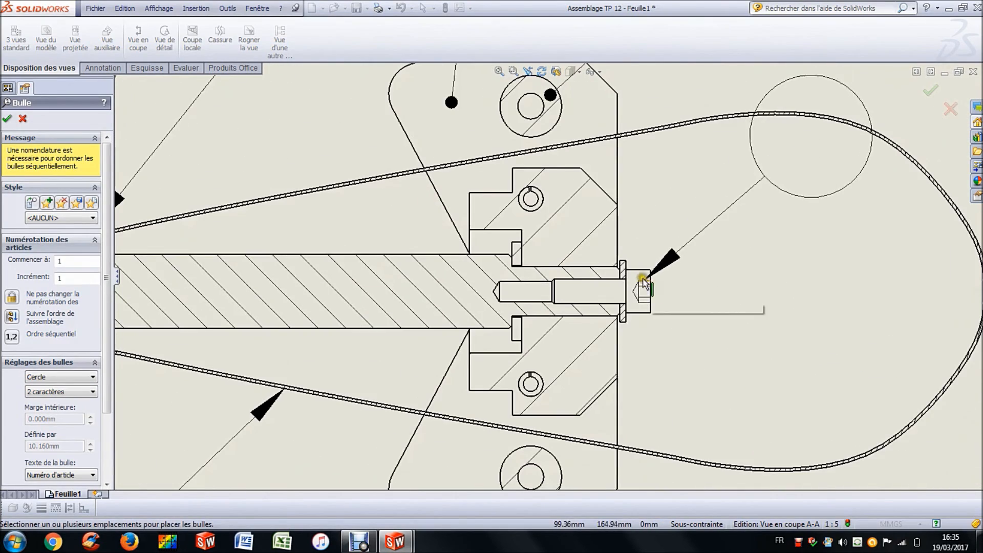
click(641, 277)
scroll(870, 141, up, 3)
click(833, 115)
scroll(614, 266, down, 9)
click(516, 276)
scroll(735, 120, up, 6)
click(686, 108)
Add a balloon for Rondelle MU8, placed beyond the lower right of the band in section A-A
scroll(494, 316, down, 4)
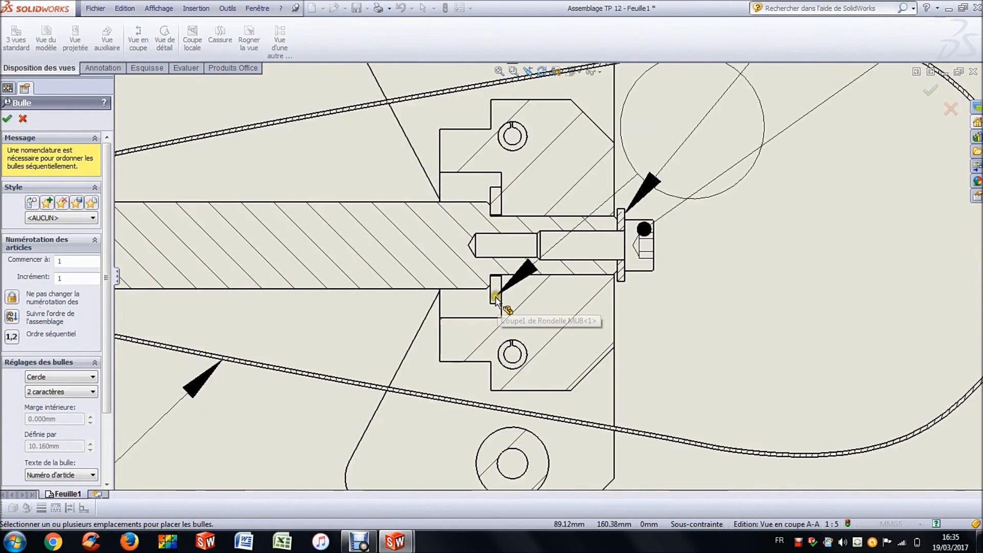
click(497, 298)
scroll(821, 322, up, 6)
click(745, 335)
scroll(757, 280, up, 4)
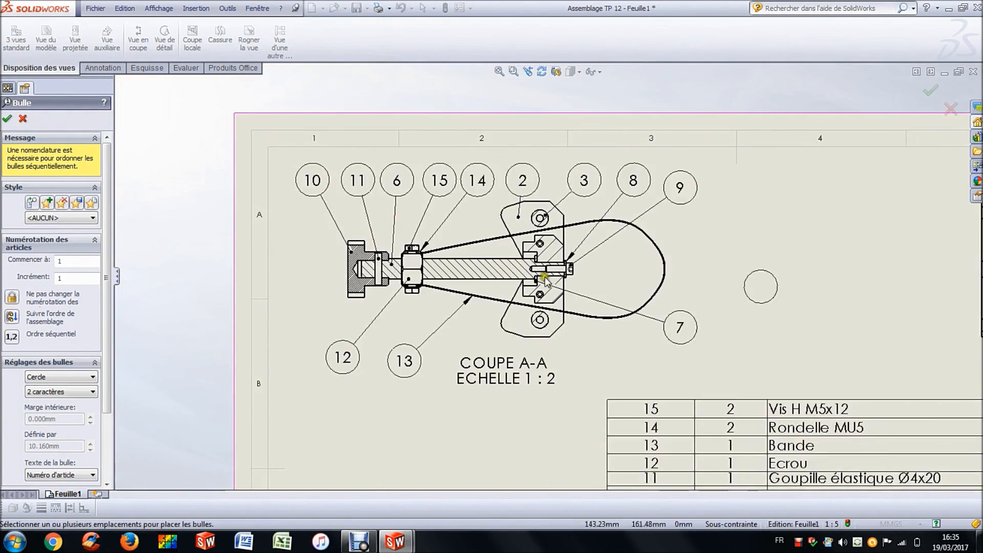
Add a balloon for the countersunk screw Vis FHc M5x16 at the upper left of the isometric view
scroll(465, 182, down, 10)
scroll(466, 182, up, 5)
click(345, 204)
key(Escape)
click(499, 71)
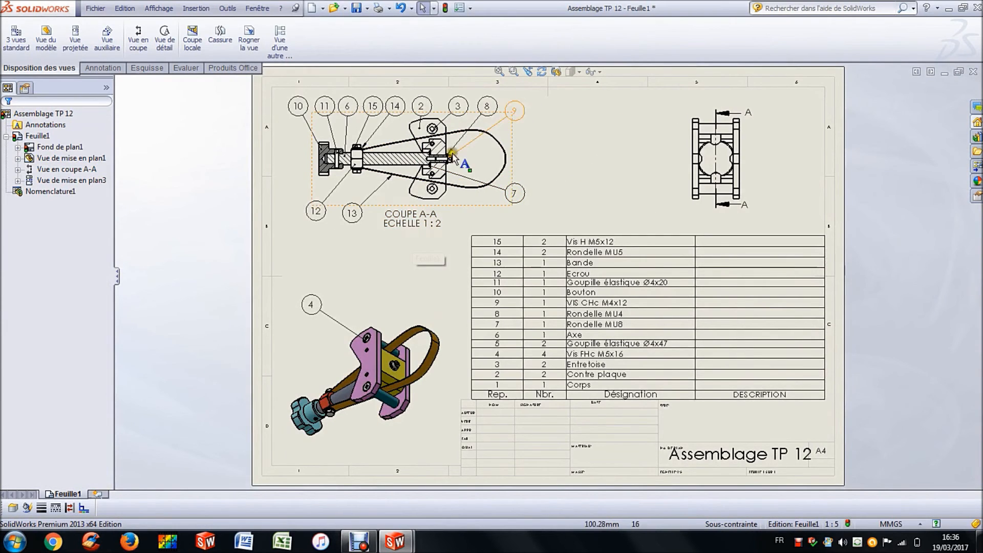
Add a balloon for the Corps in section A-A, placed just above the Rondelle MU8 balloon
scroll(409, 146, down, 8)
key(Return)
click(594, 266)
scroll(592, 274, up, 5)
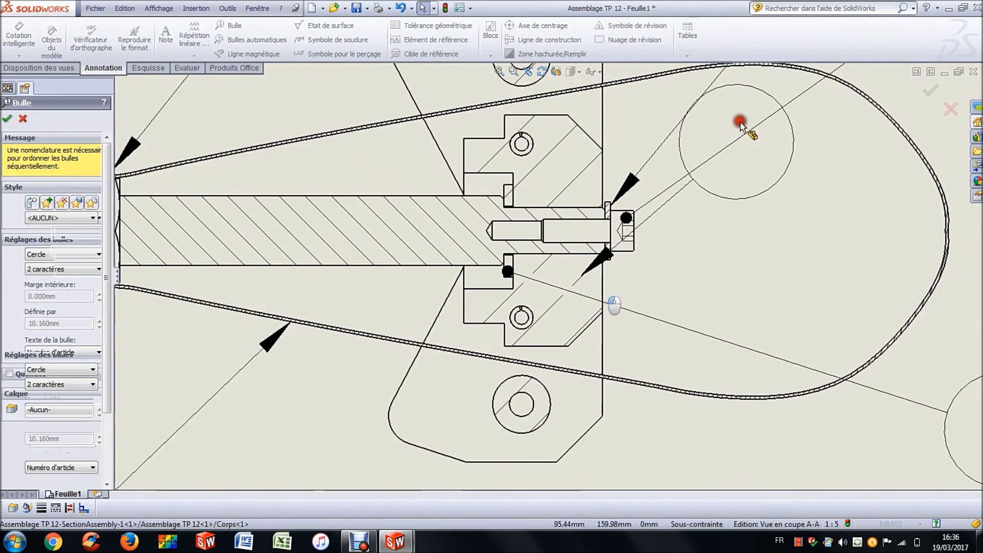
click(829, 287)
key(Escape)
Add a balloon for the Ø4x47 spring pin in the isometric view, placed below the Vis FHc M5x16 balloon
scroll(357, 188, up, 3)
scroll(417, 467, up, 3)
scroll(417, 468, down, 10)
key(Return)
click(456, 422)
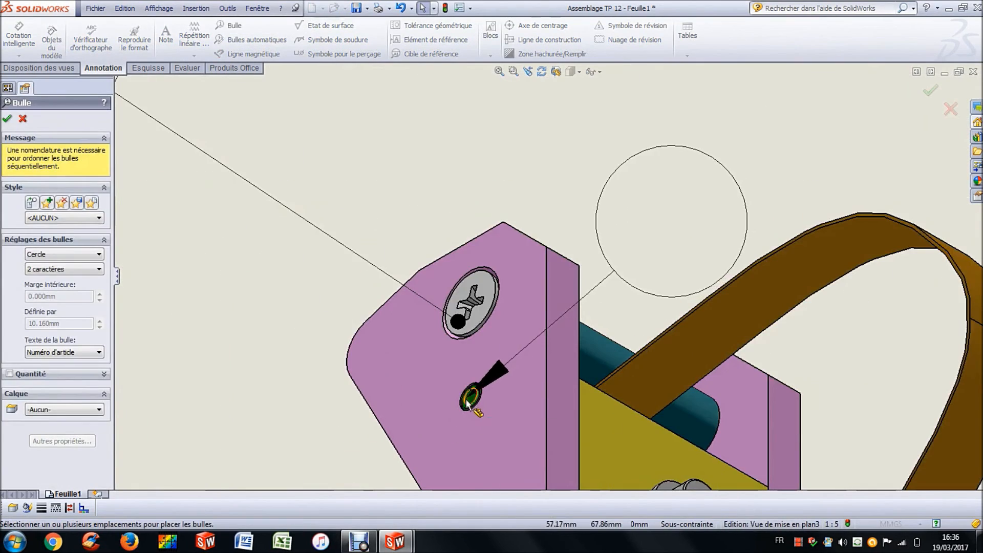
scroll(469, 417, up, 5)
click(307, 268)
key(Escape)
scroll(515, 178, up, 5)
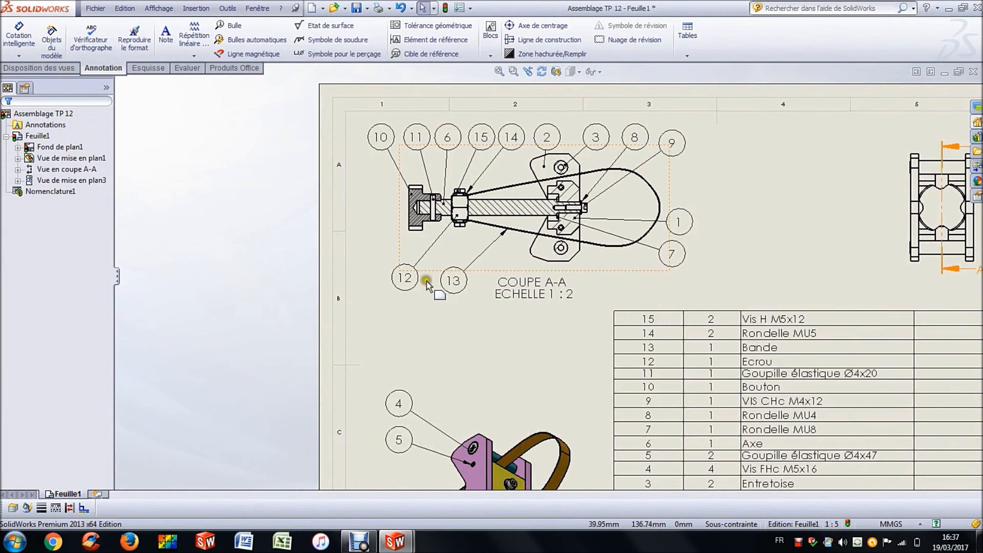
scroll(715, 290, up, 2)
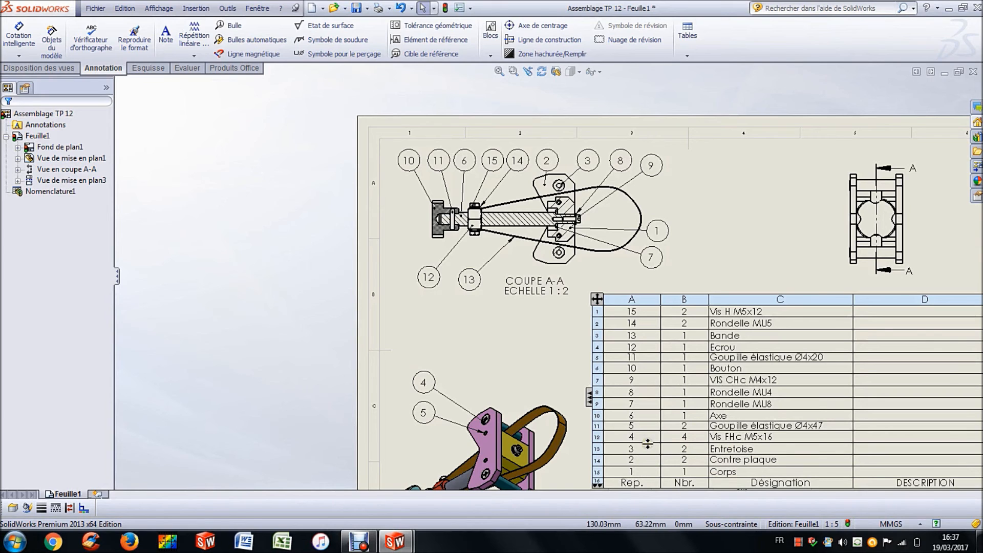
click(727, 259)
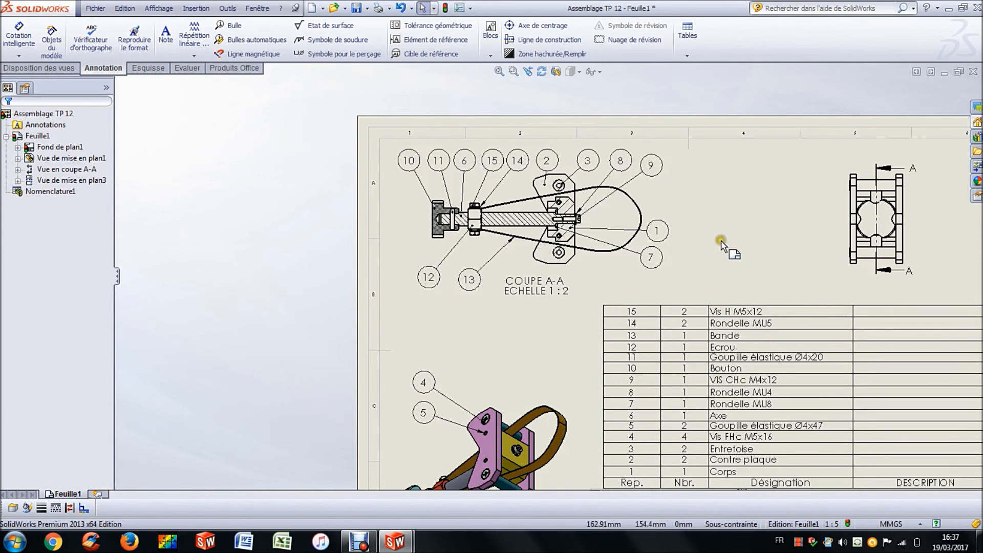
click(666, 347)
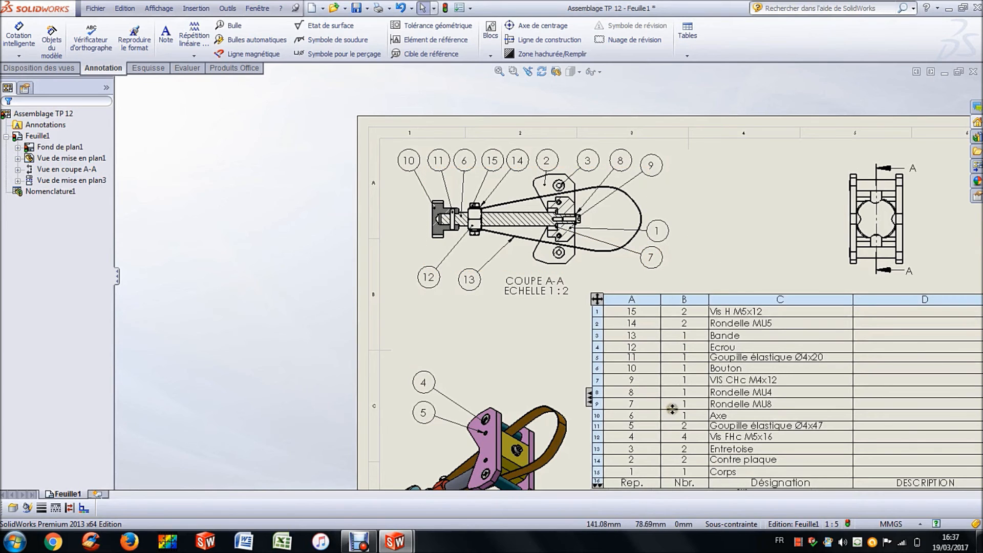
click(560, 352)
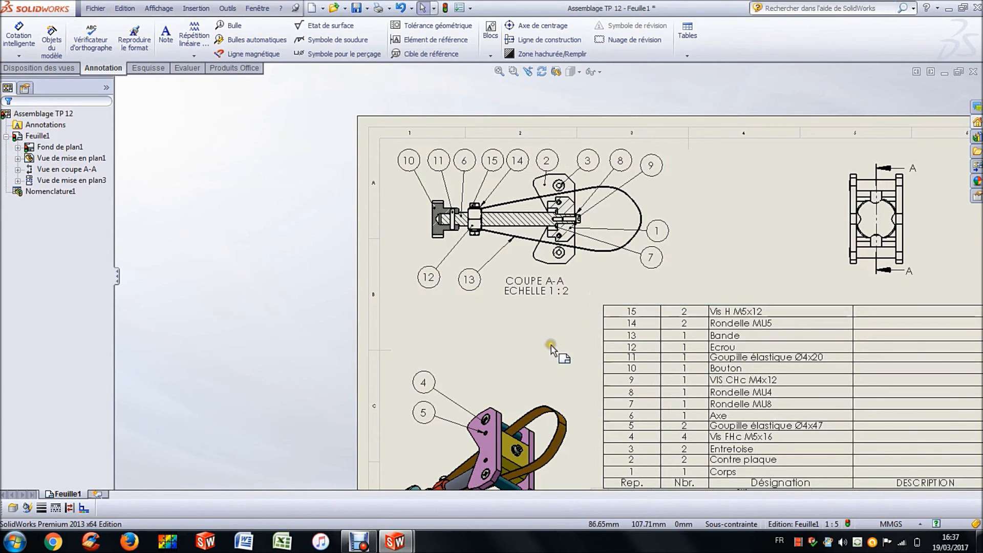
scroll(541, 352, up, 3)
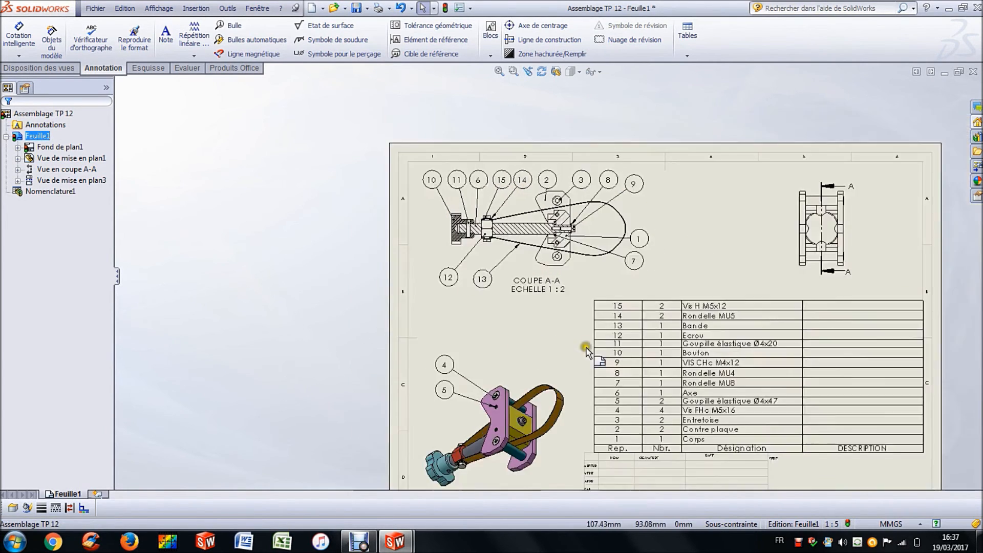
Edit the sheet format: delete the line below the AUTEUR row and move the VERIF. label to the row under QUAL
scroll(666, 416, down, 5)
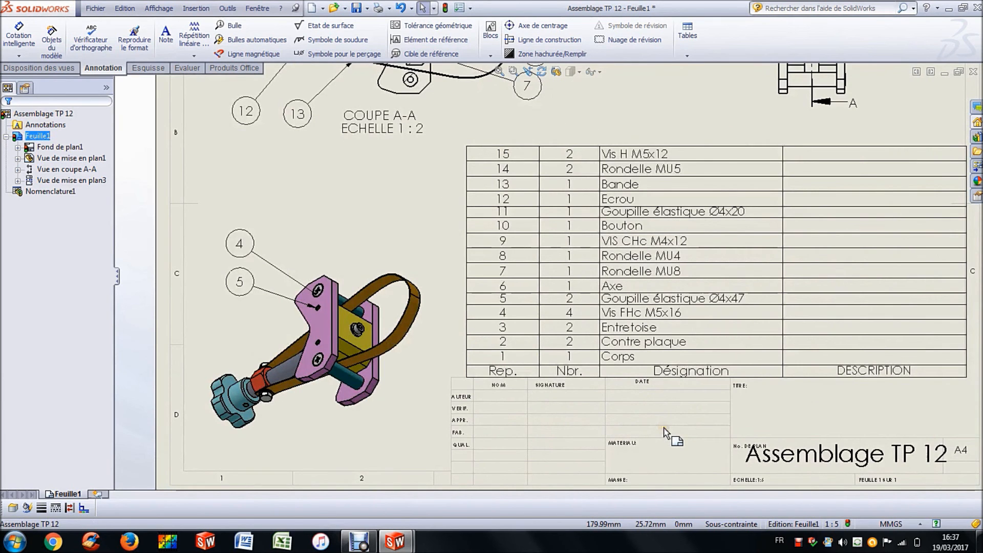
right_click(666, 424)
click(747, 216)
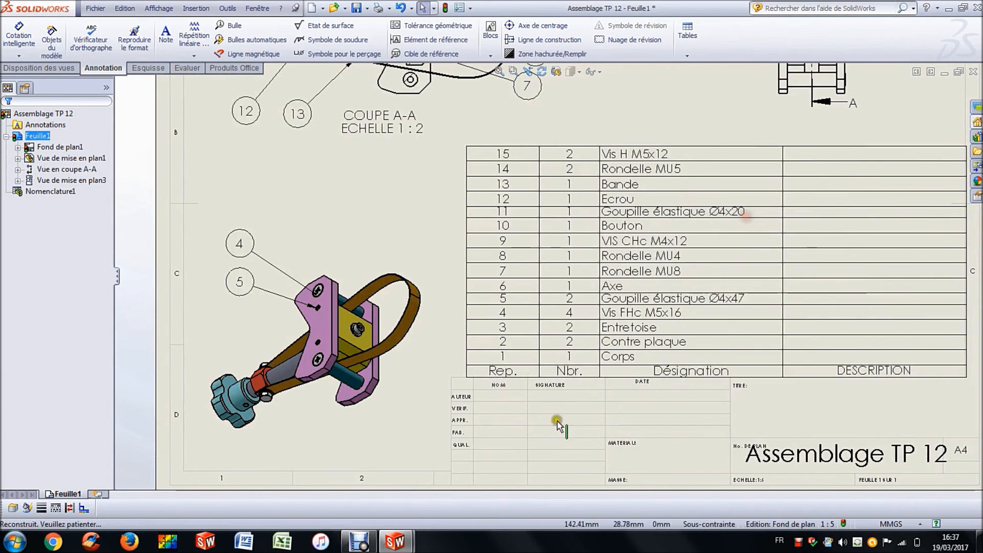
scroll(594, 408, down, 4)
click(560, 384)
key(Delete)
drag(401, 395, 404, 462)
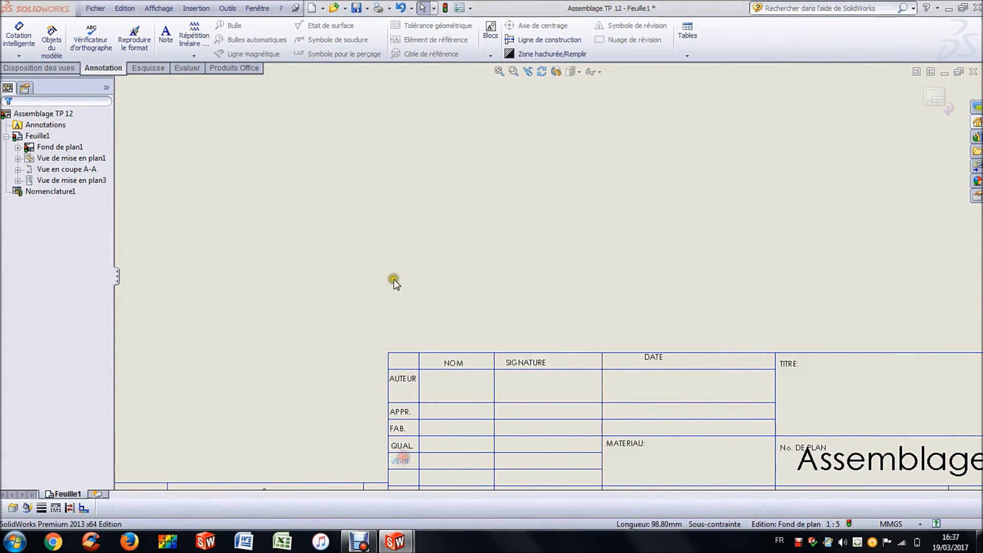
click(165, 33)
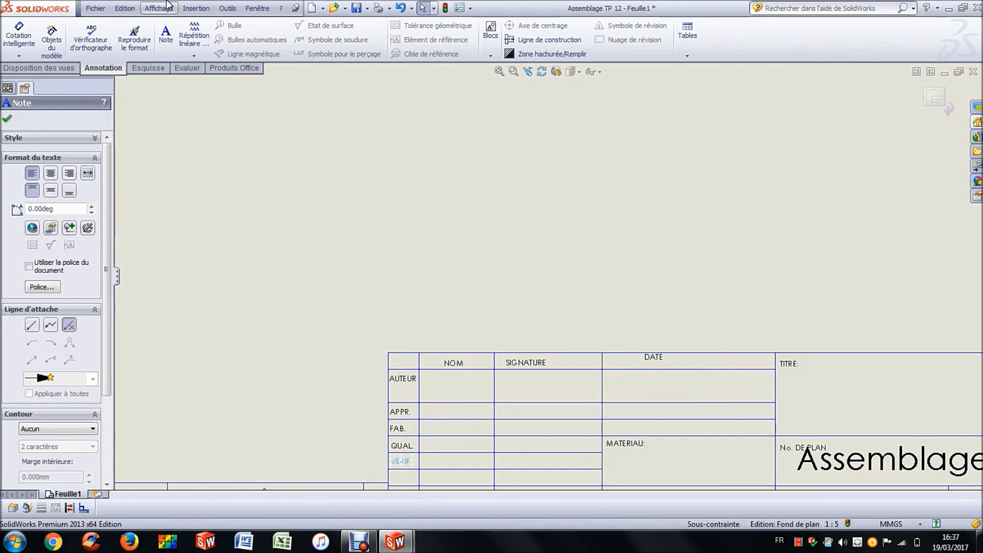
click(425, 387)
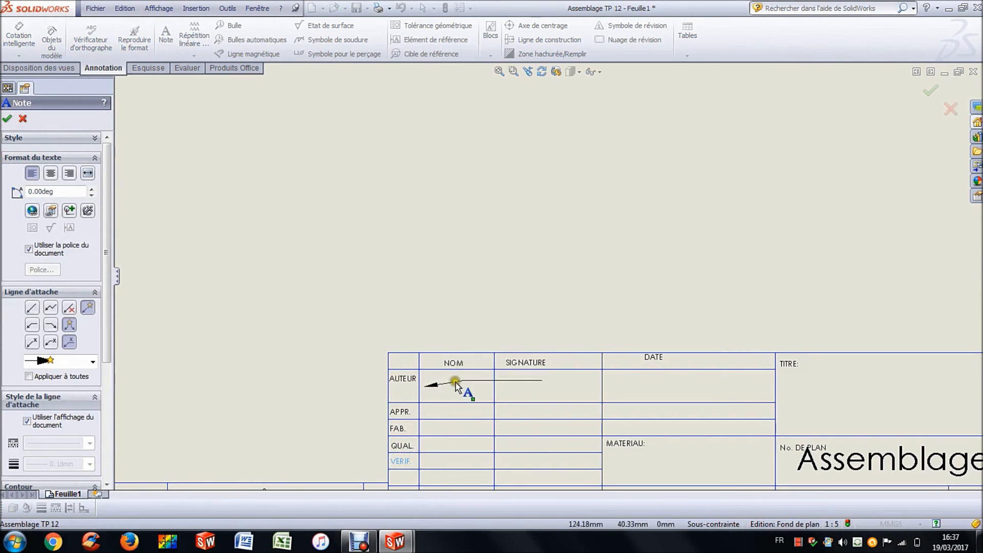
key(Escape)
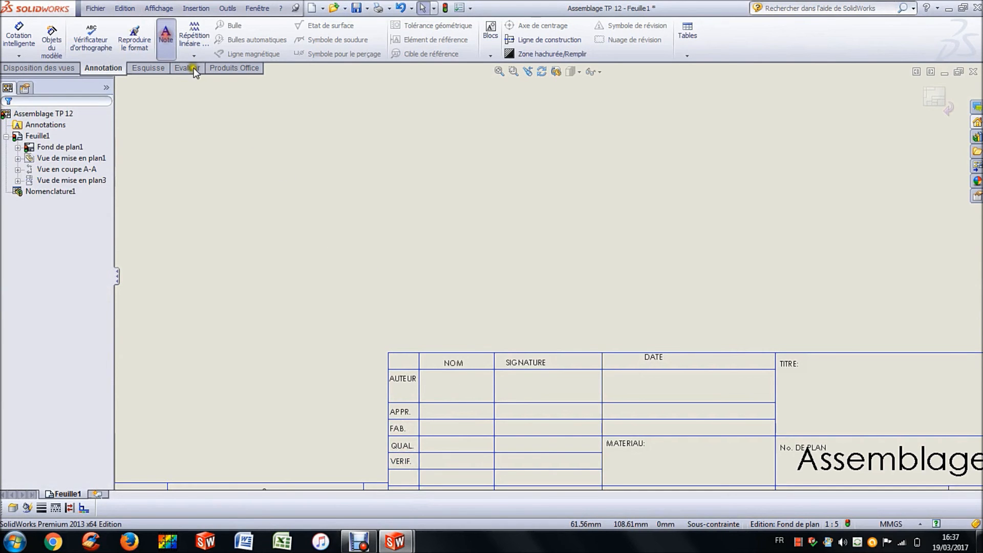
Add a note with the author's surname in the NOM cell of the AUTEUR row
click(430, 385)
scroll(440, 385, down, 2)
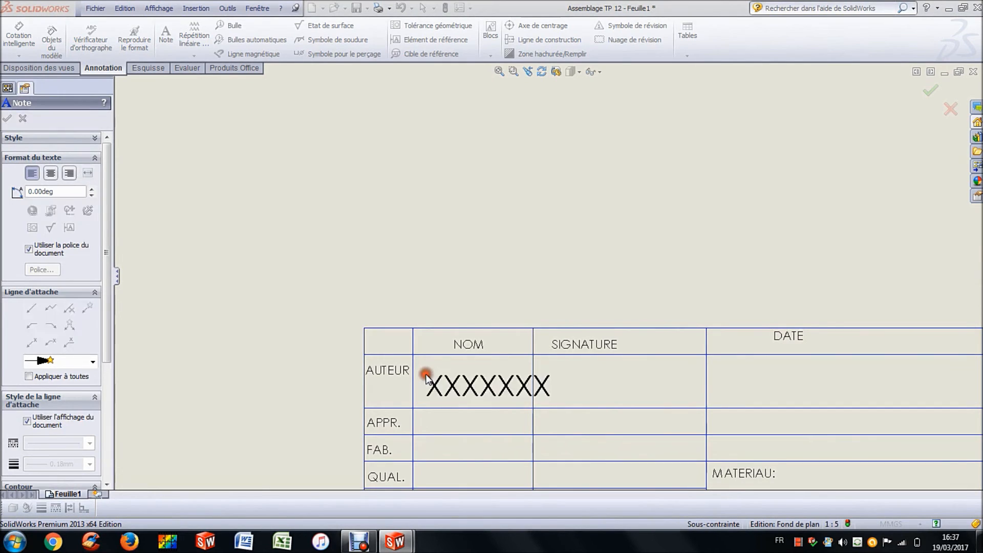
click(429, 379)
text(LOPES)
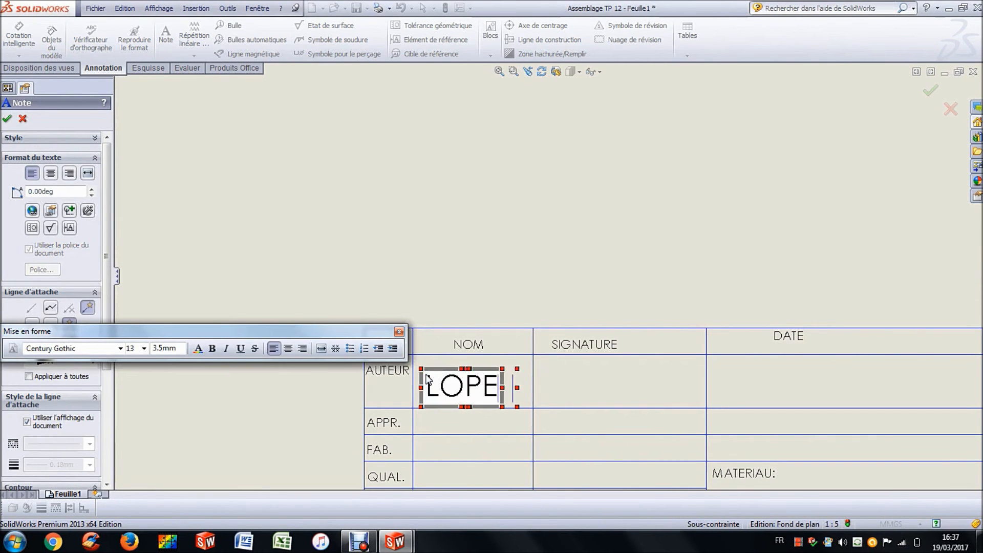
click(705, 338)
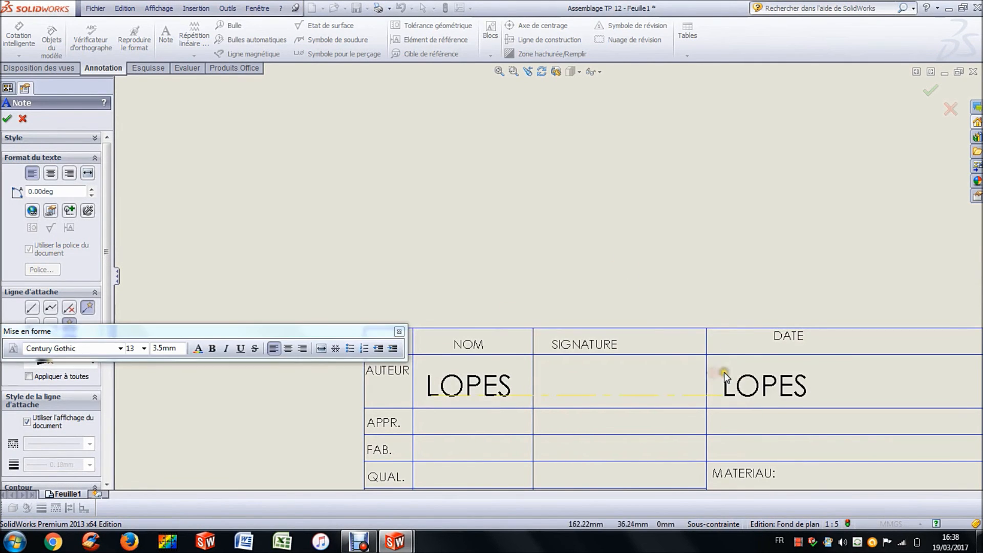
Add a note with the date 19/03/2017 in the DATE cell of the AUTEUR row
click(724, 372)
double_click(738, 380)
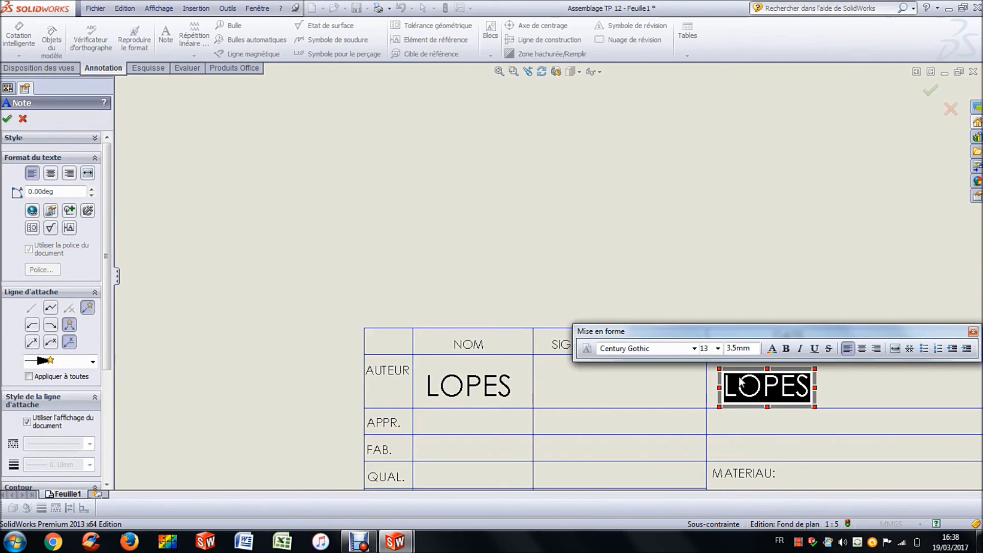
text(19/03/2017)
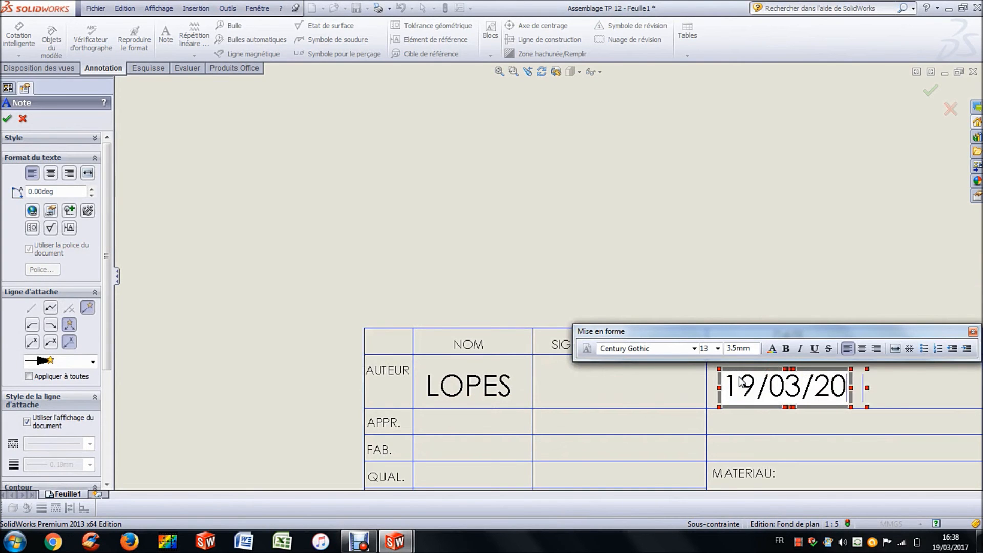
click(858, 295)
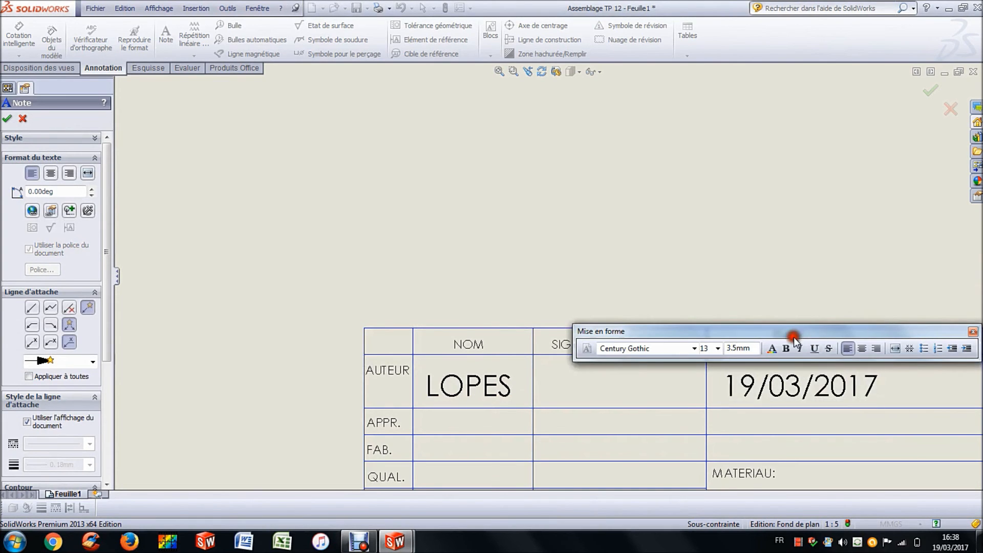
Add the note "Assemblage Clé à bande" in the TITRE cell of the title block
scroll(784, 332, up, 4)
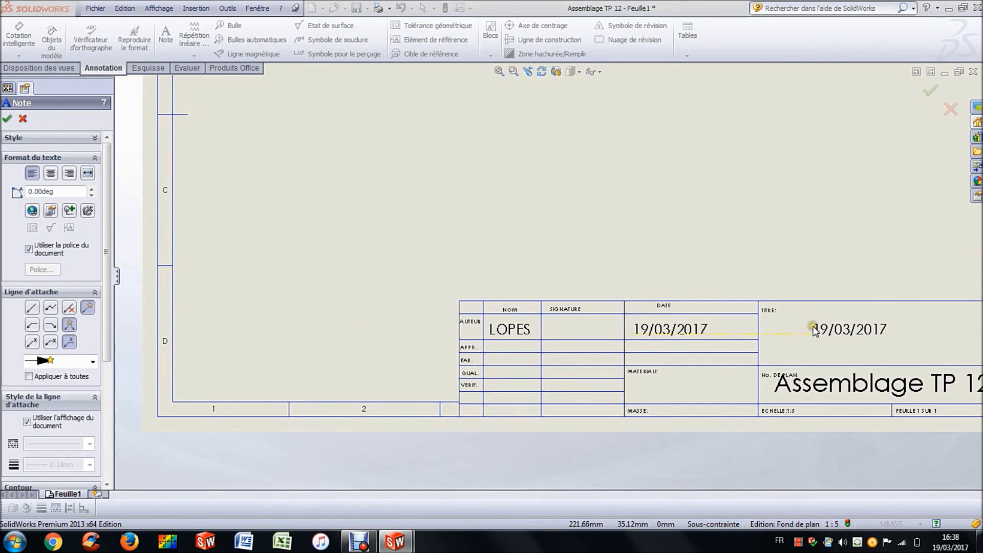
scroll(781, 325, down, 2)
click(740, 314)
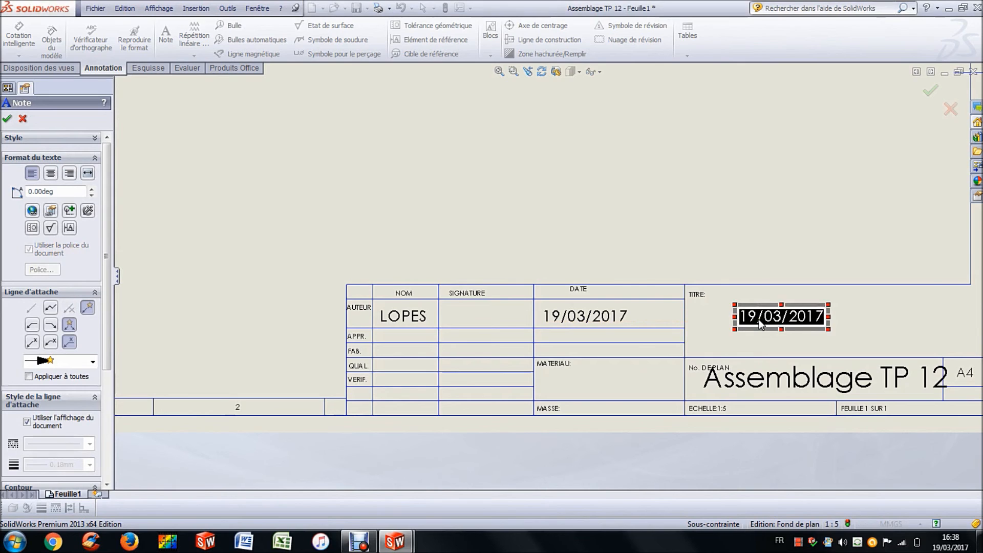
text(Assemblage Clé)
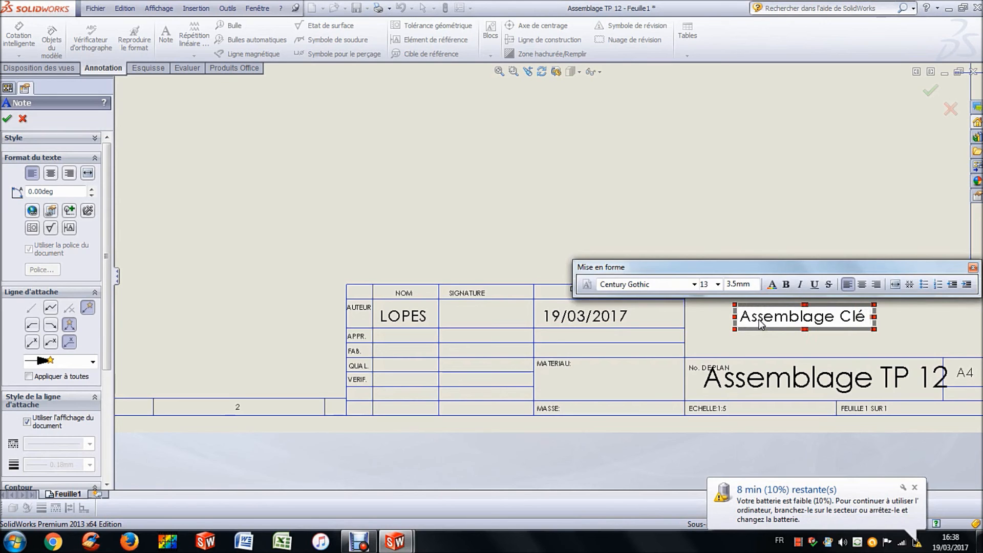
text( à bande)
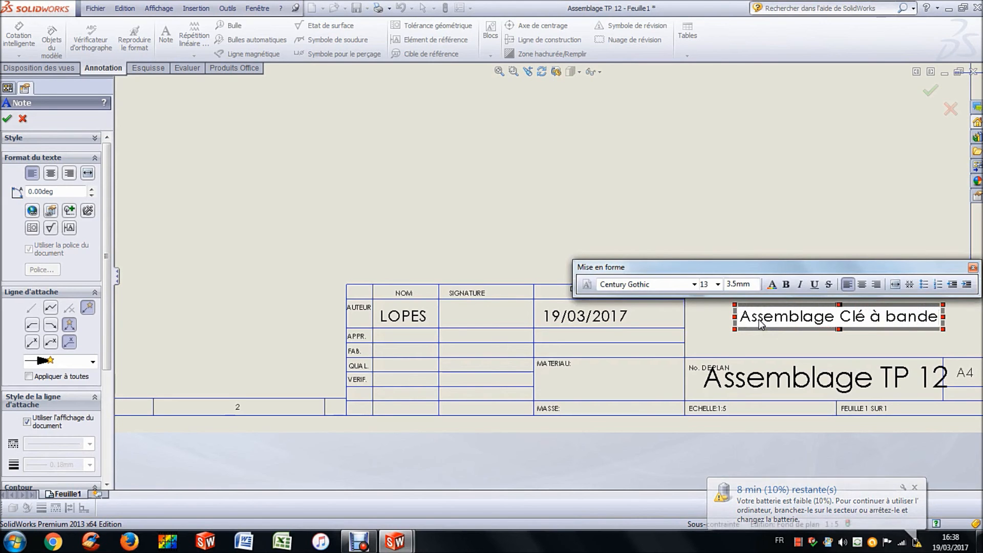
click(755, 222)
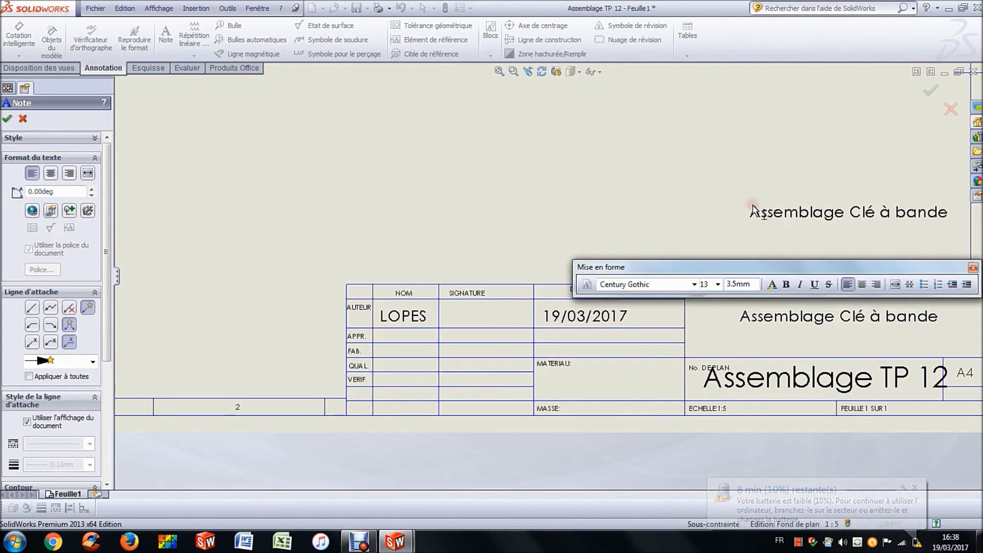
key(Escape)
Set the title note's font size to 24 and move it so its text starts just inside the TITRE cell
click(808, 315)
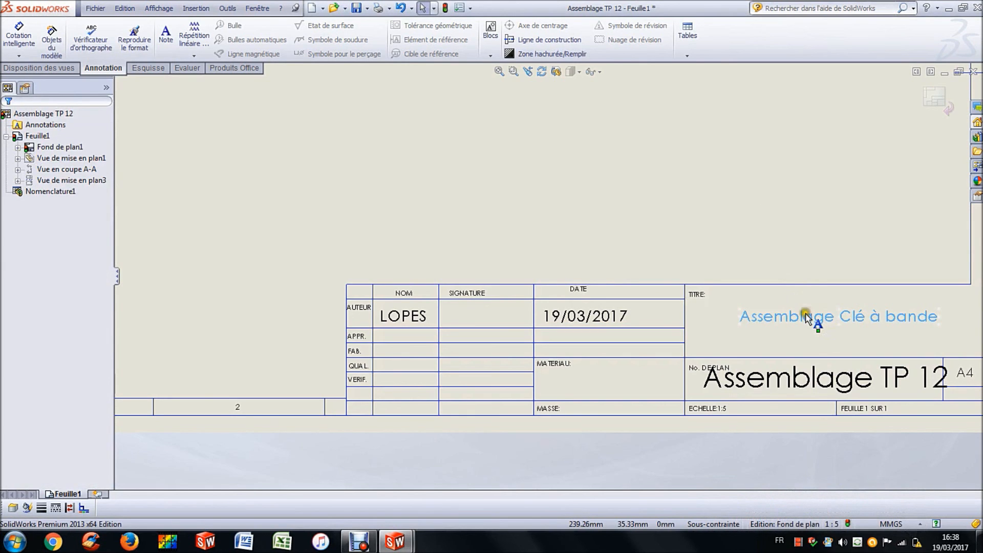
double_click(805, 316)
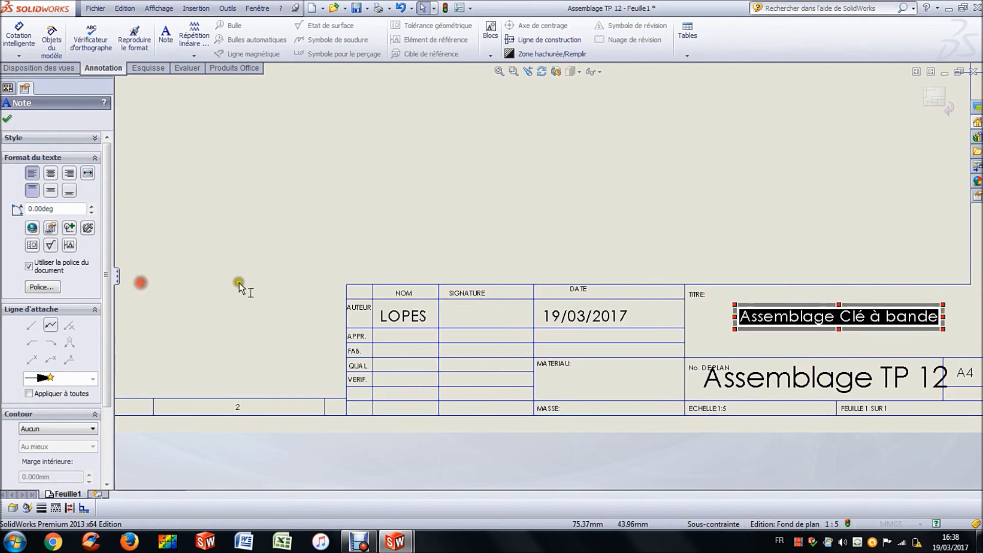
click(717, 283)
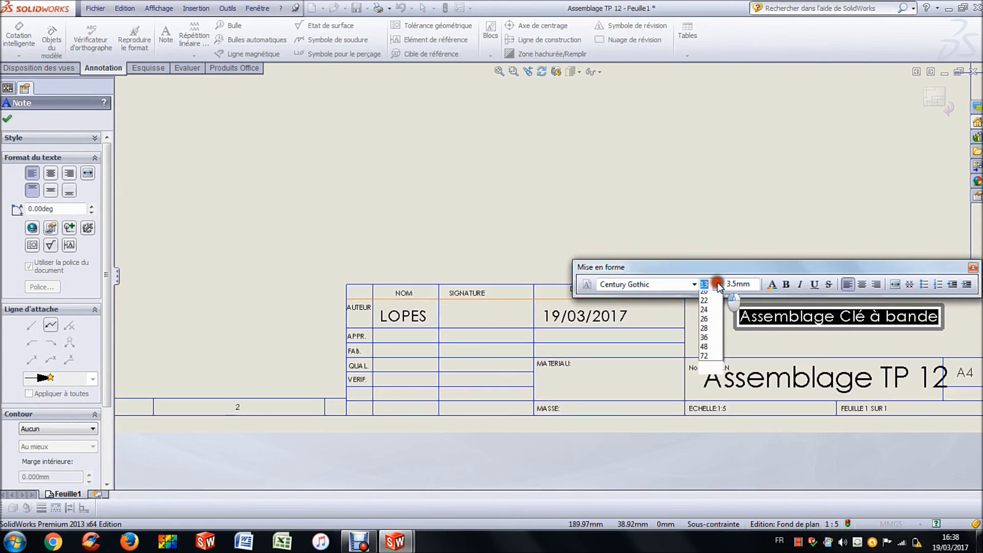
click(709, 390)
click(884, 310)
scroll(846, 323, up, 2)
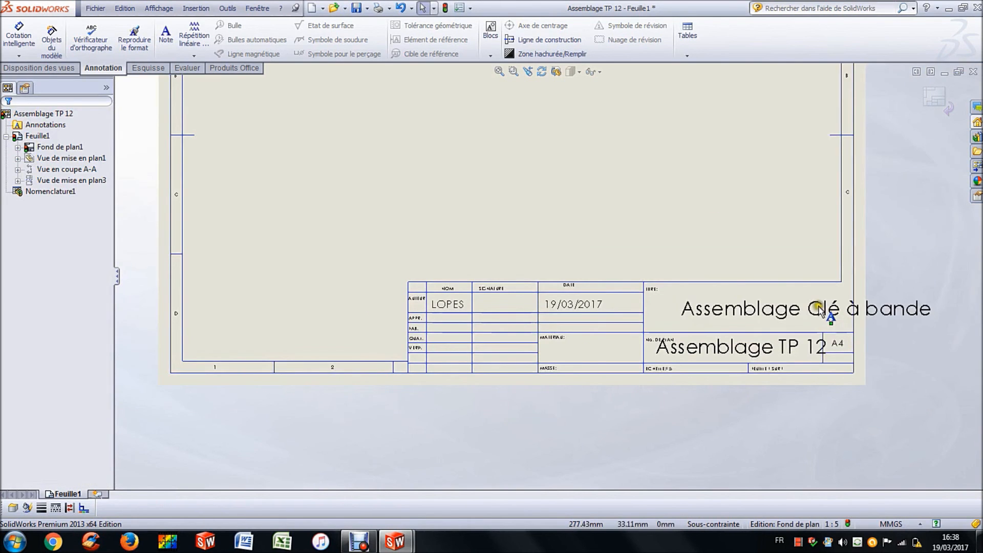
click(790, 308)
drag(790, 303, 792, 298)
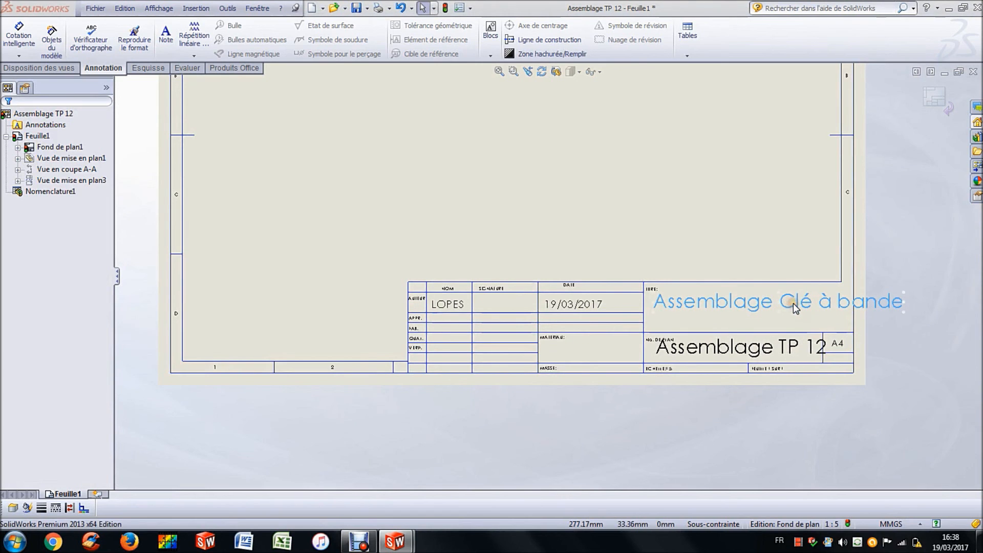
Arrange the title note on two centred lines, breaking before "à bande", and position it in the middle of the TITRE cell
click(827, 303)
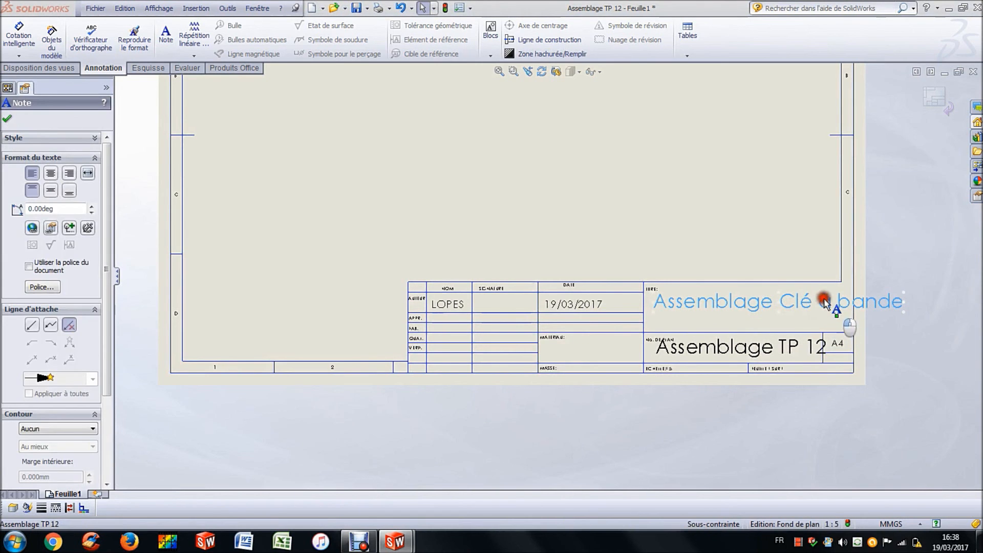
click(822, 302)
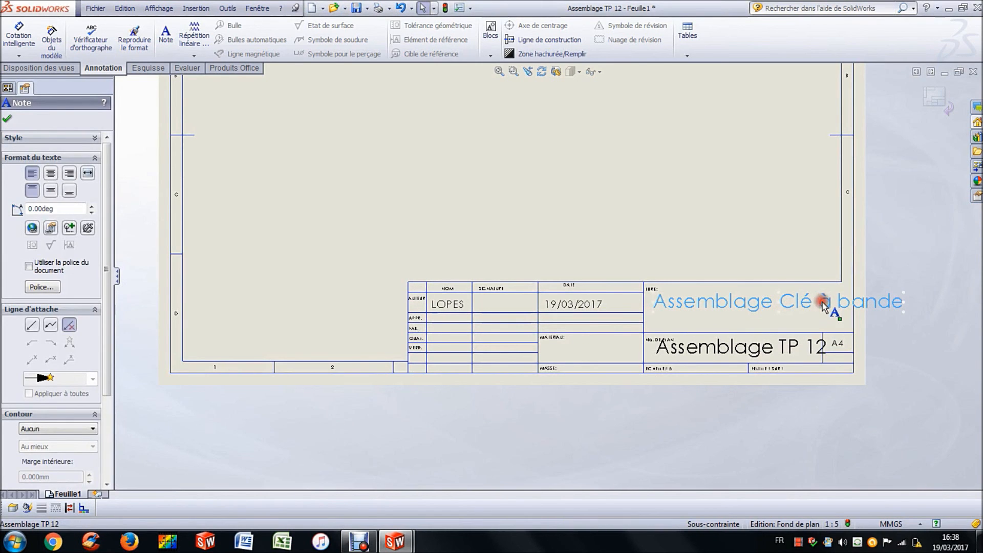
scroll(823, 306, down, 2)
double_click(787, 299)
click(788, 299)
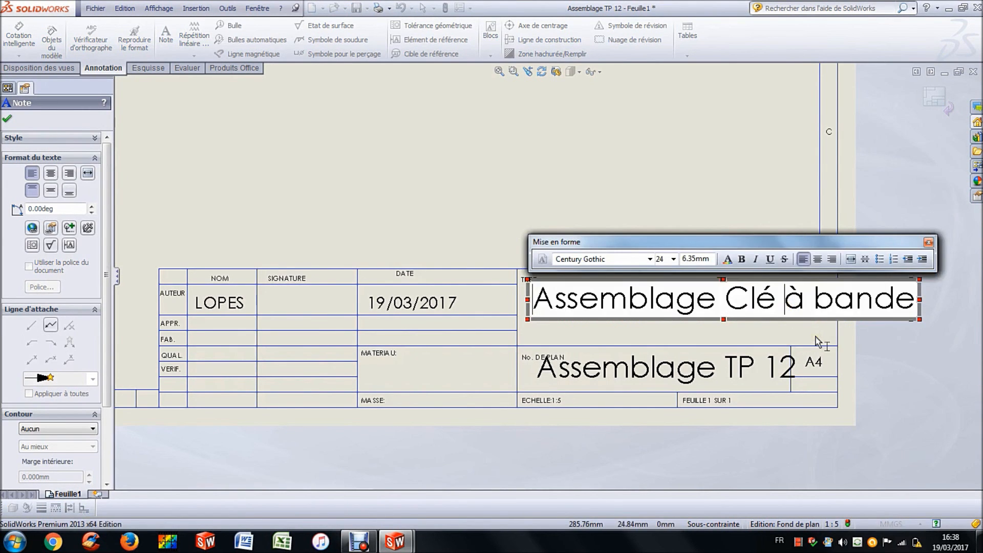
key(Return)
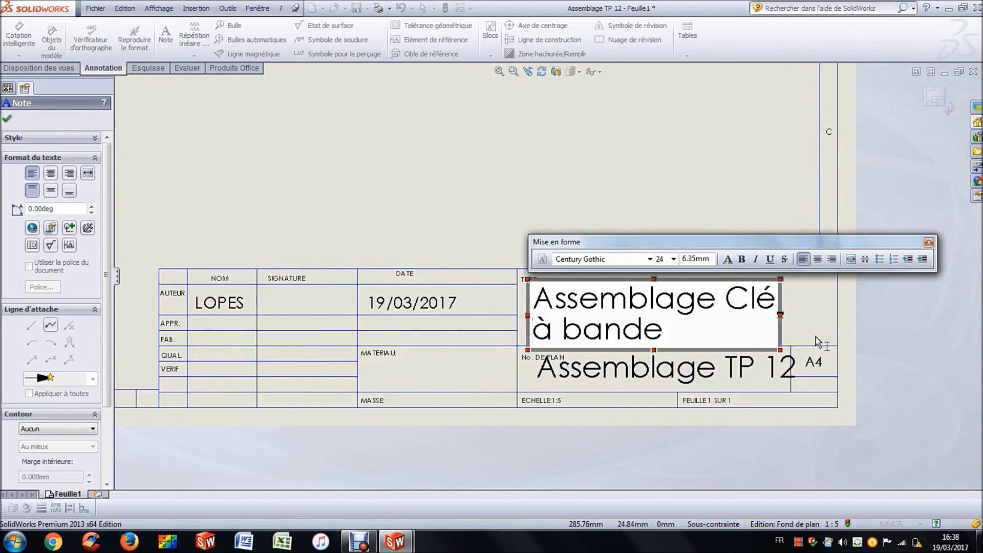
click(818, 260)
click(670, 193)
drag(575, 314, 702, 309)
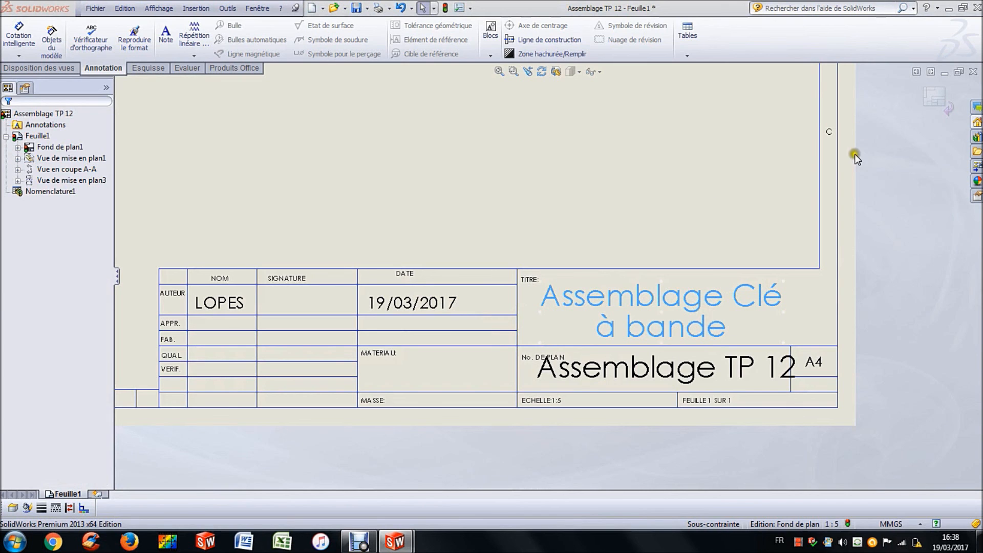
Leave sheet format editing to return to the full drawing sheet and rebuild the drawing
click(934, 97)
click(498, 72)
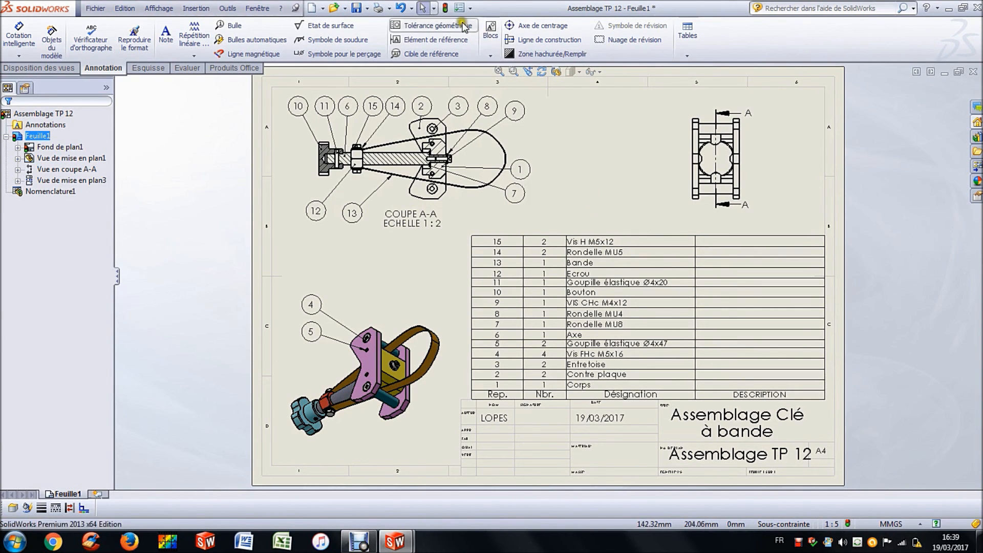
click(444, 7)
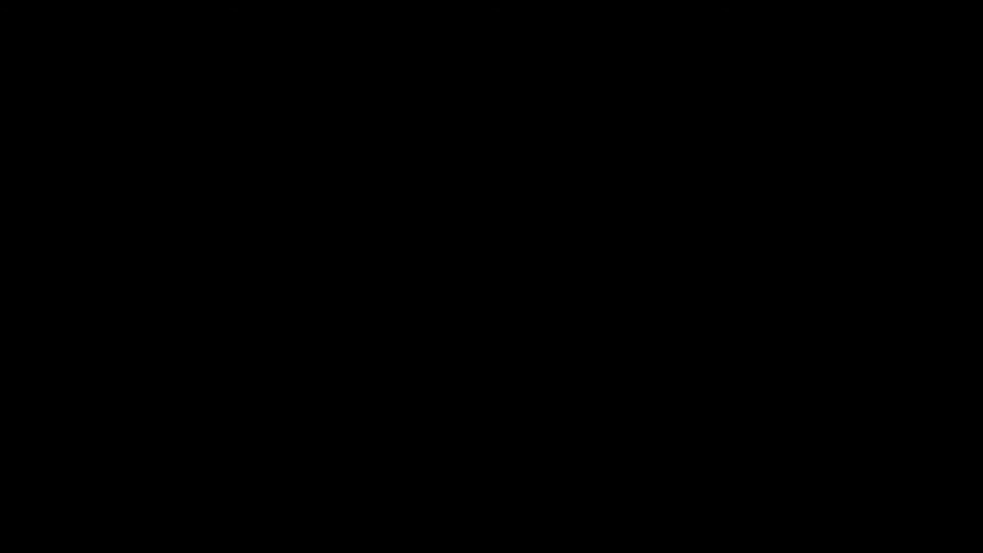